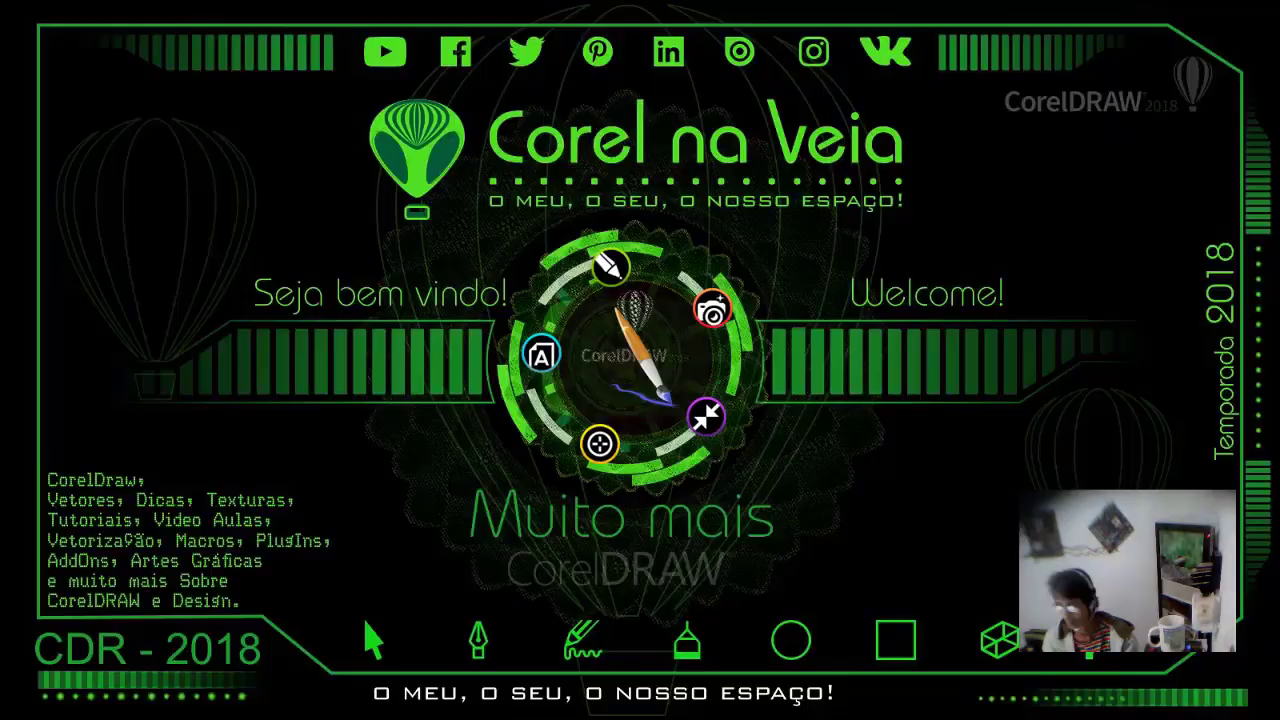
Step: Switch to CorelDRAW, maximize the floating Ferramenta Borrão document window and open page 2 (info)
{"action": "mouse_move", "coordinate": [762, 716]}
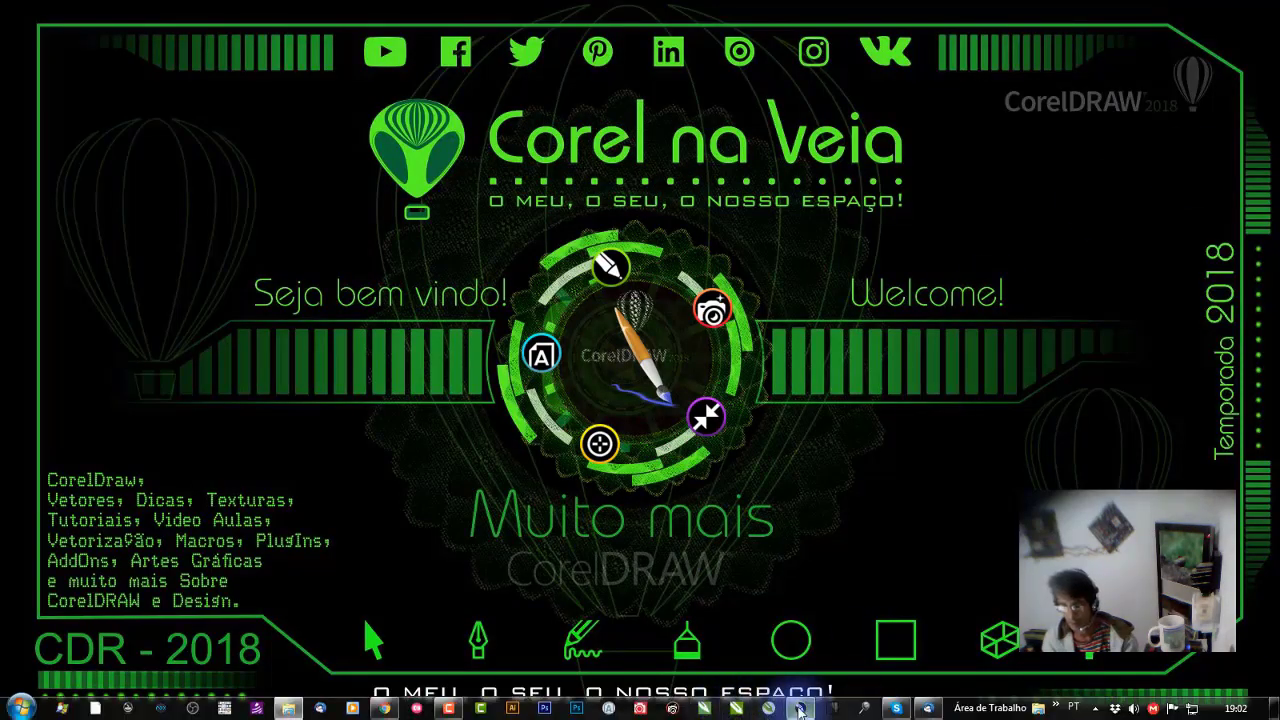
{"action": "left_click", "coordinate": [800, 708]}
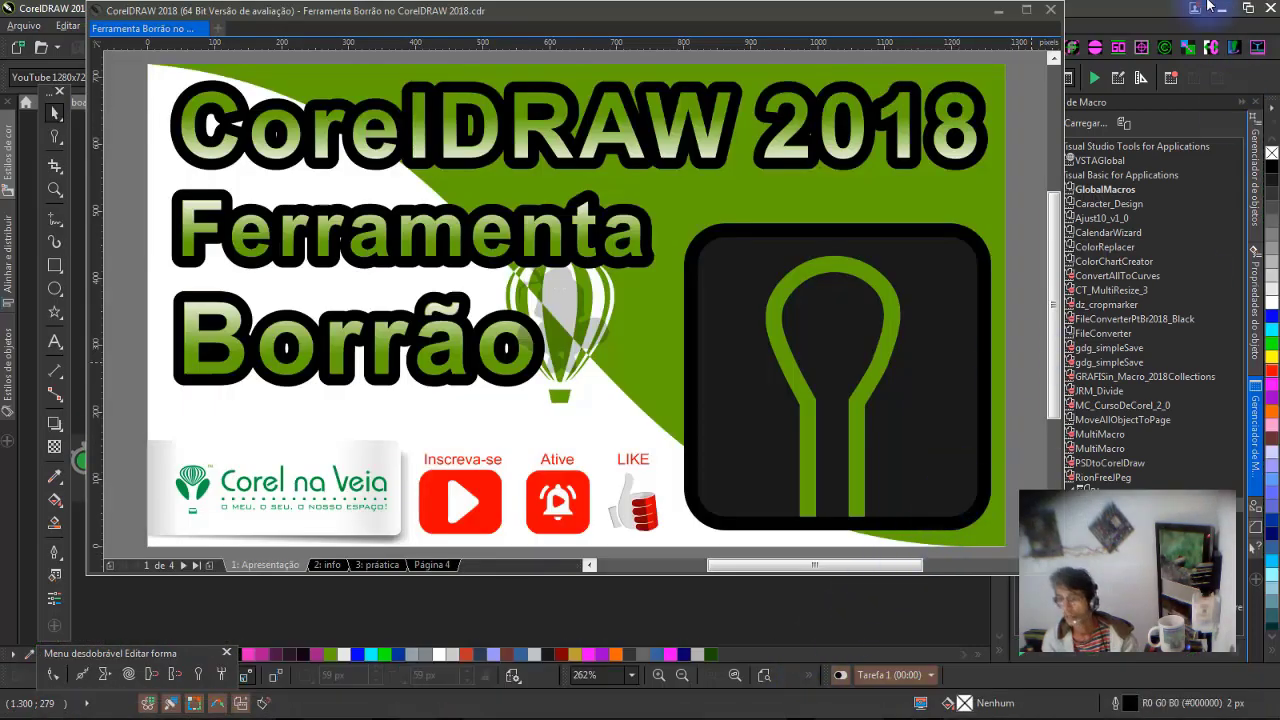
{"action": "left_click_drag", "start_coordinate": [1145, 12], "coordinate": [1279, 30]}
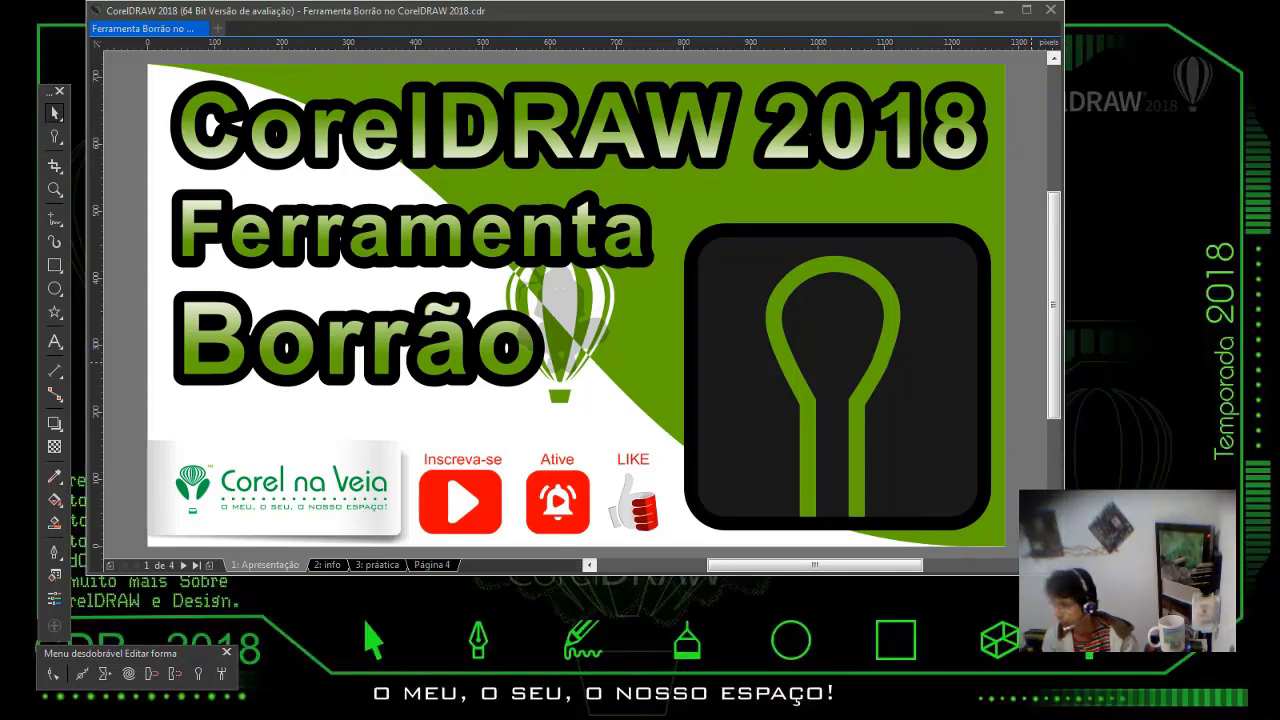
{"action": "left_click", "coordinate": [1027, 16]}
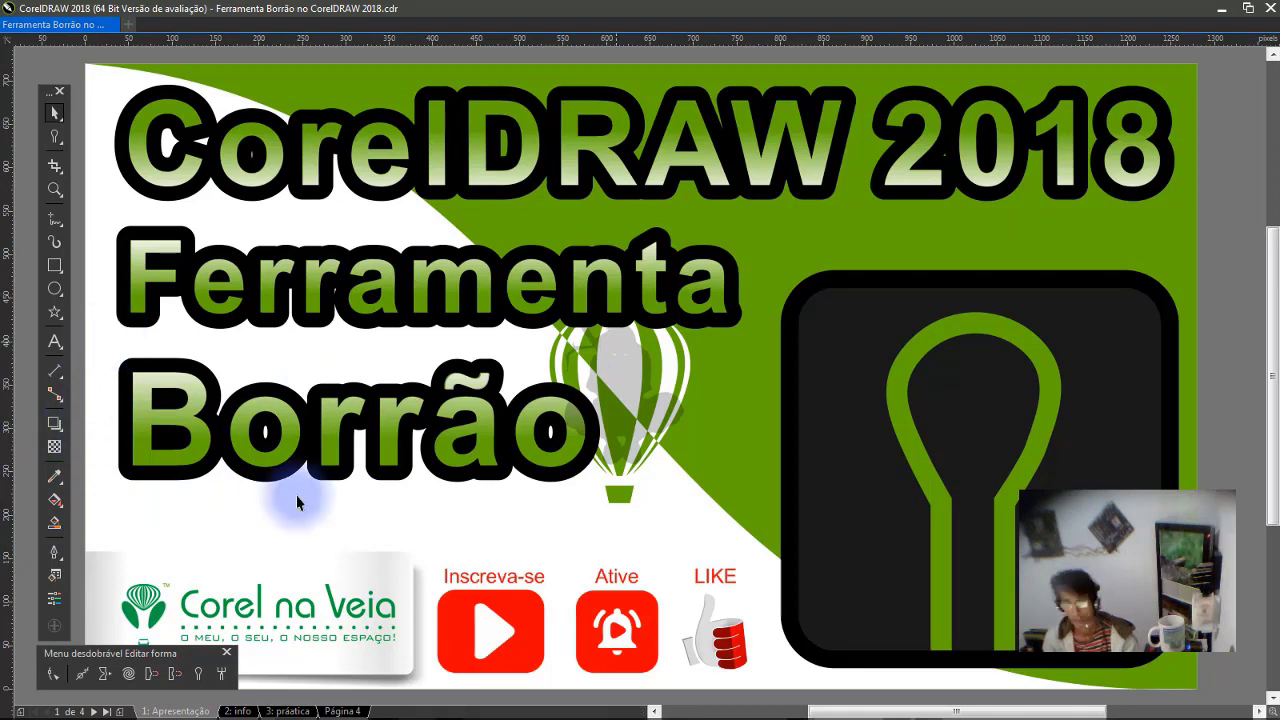
{"action": "left_click", "coordinate": [236, 711]}
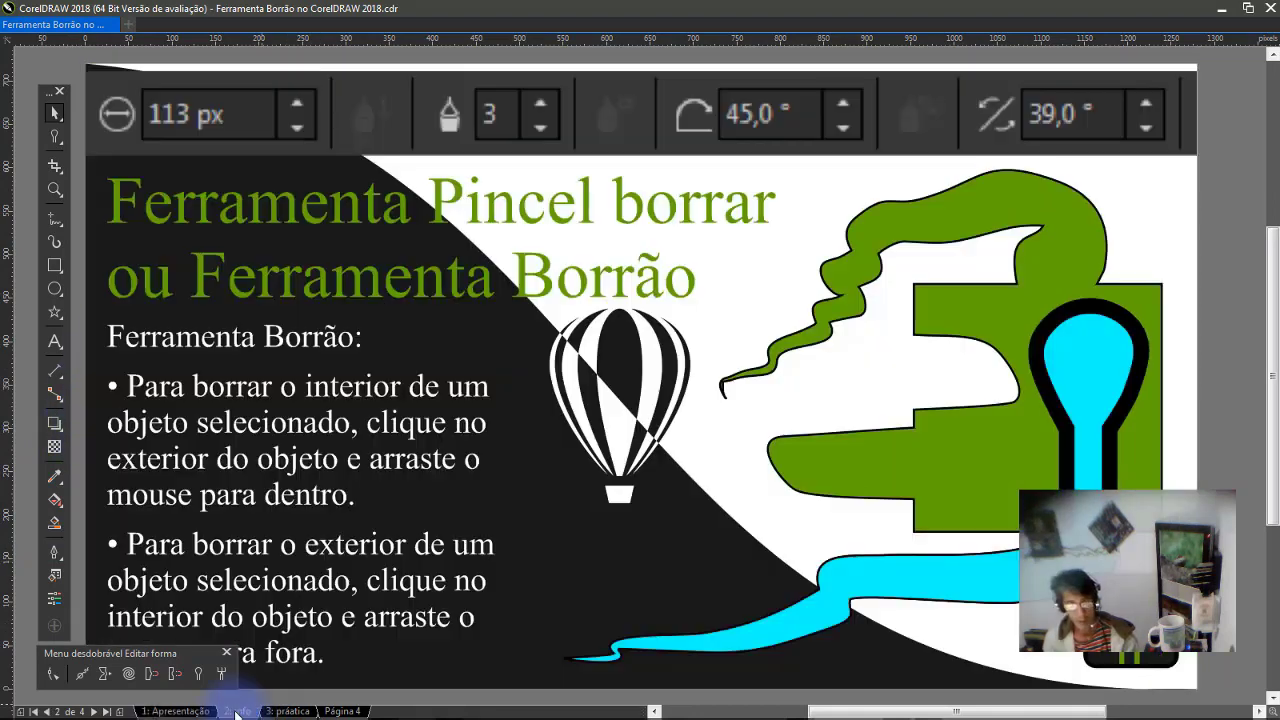
Step: Restore the maximized document window and dock it as a tab in the main application window
{"action": "left_click_drag", "start_coordinate": [175, 660], "coordinate": [1135, 180]}
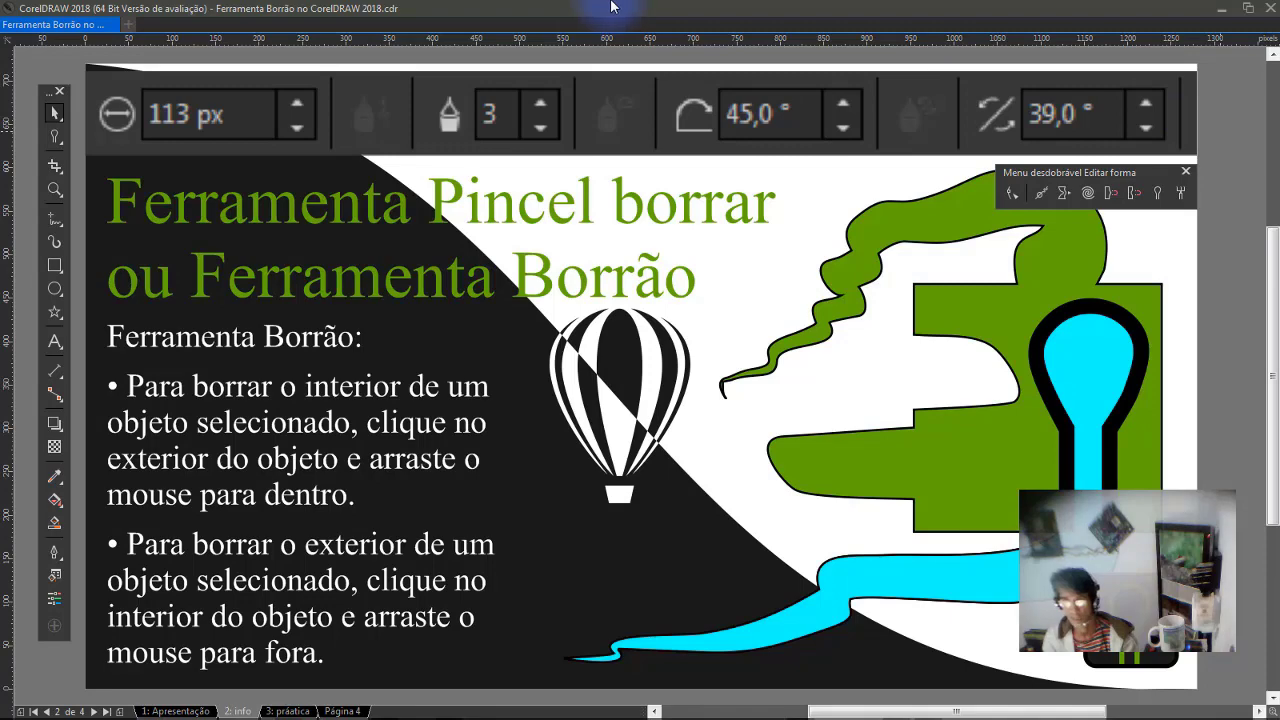
{"action": "left_click_drag", "start_coordinate": [868, 8], "coordinate": [817, 192]}
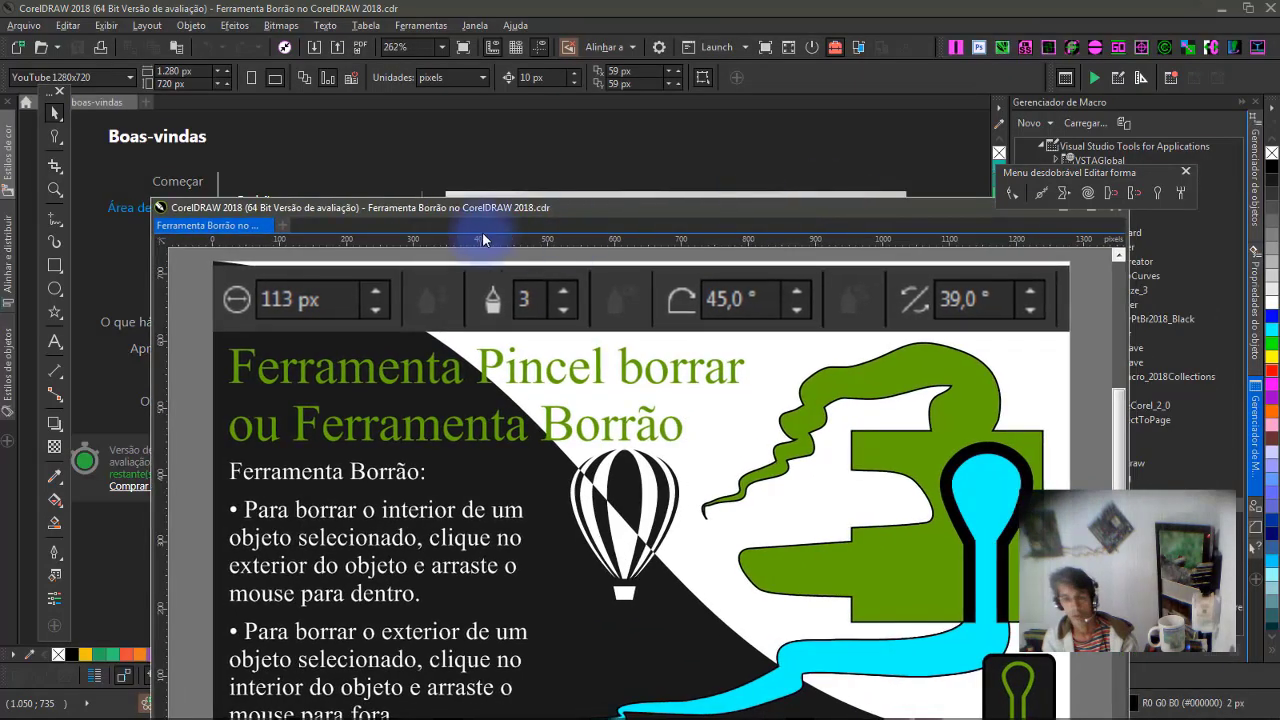
{"action": "left_click_drag", "start_coordinate": [186, 228], "coordinate": [189, 108]}
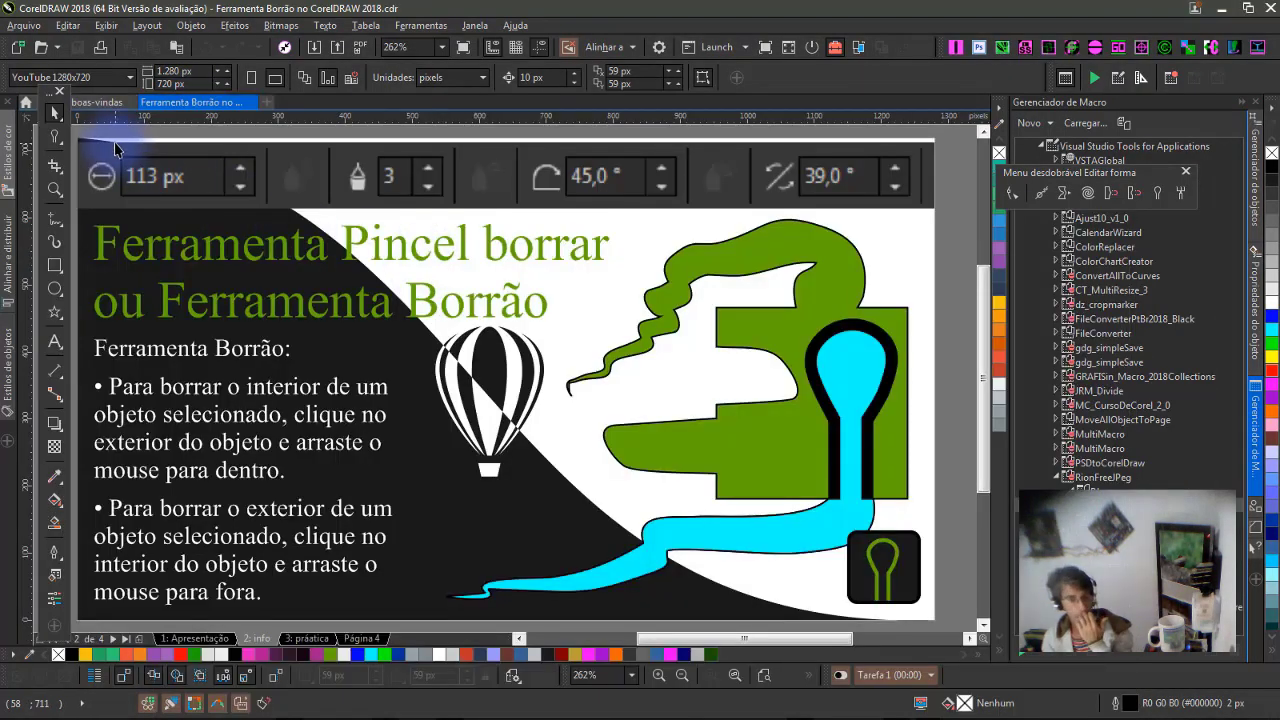
Step: Dock the toolbox in the main window and move the floating shape-editing toolbar off the drawing
{"action": "left_click_drag", "start_coordinate": [45, 97], "coordinate": [8, 160]}
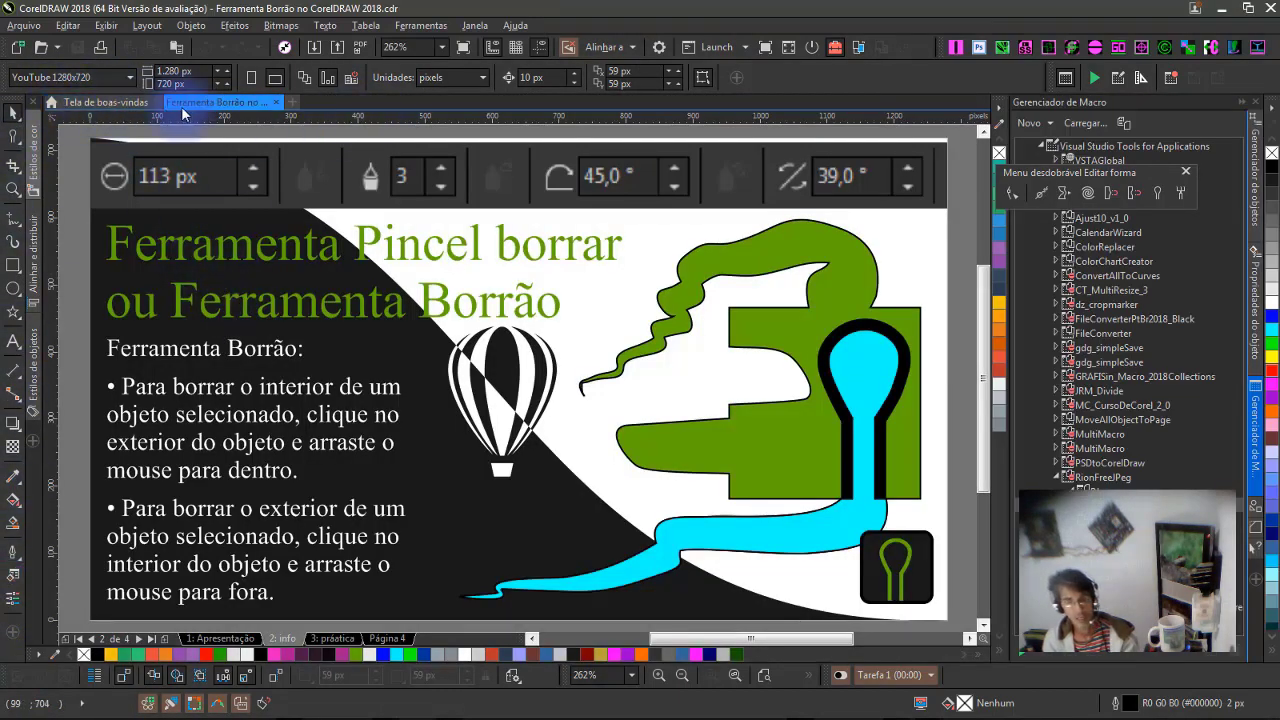
{"action": "left_click_drag", "start_coordinate": [1150, 180], "coordinate": [890, 240]}
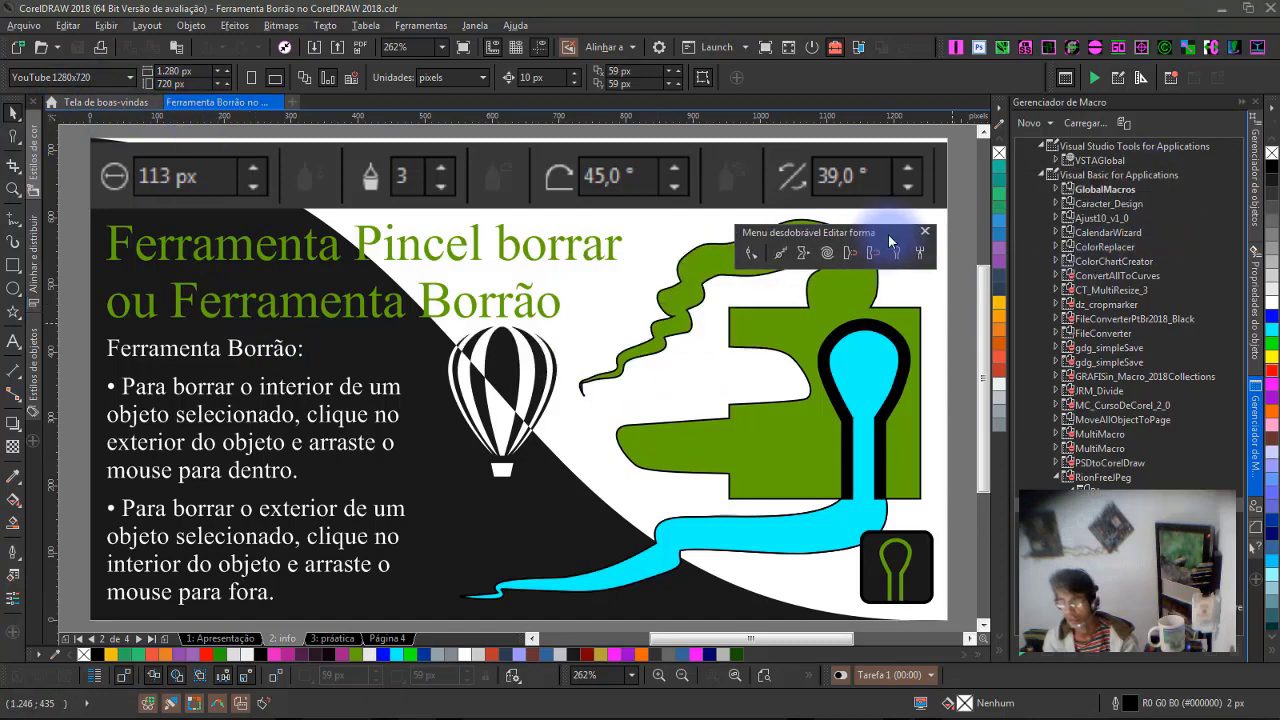
{"action": "double_click", "coordinate": [889, 234]}
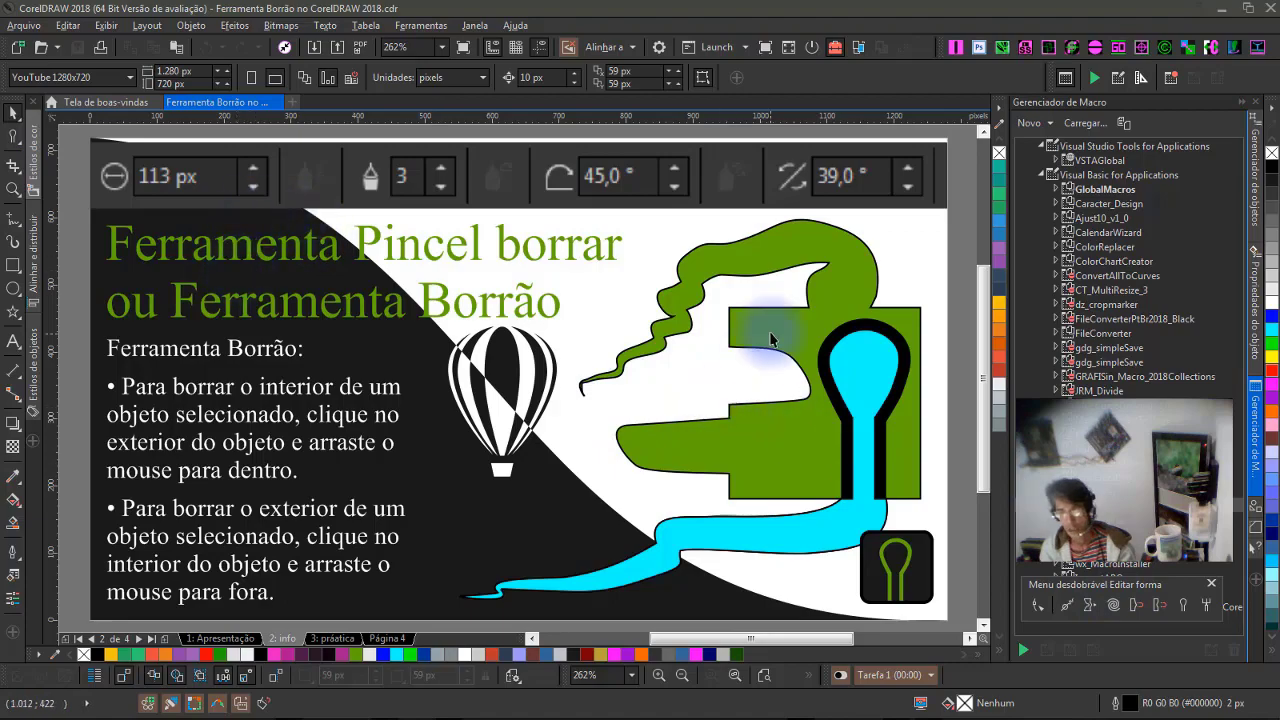
Step: Select the green shape with the Borrão tool, try nib rotation angles such as 42°, and return the angle to 0°
{"action": "left_click", "coordinate": [760, 355]}
{"action": "left_click", "coordinate": [13, 138]}
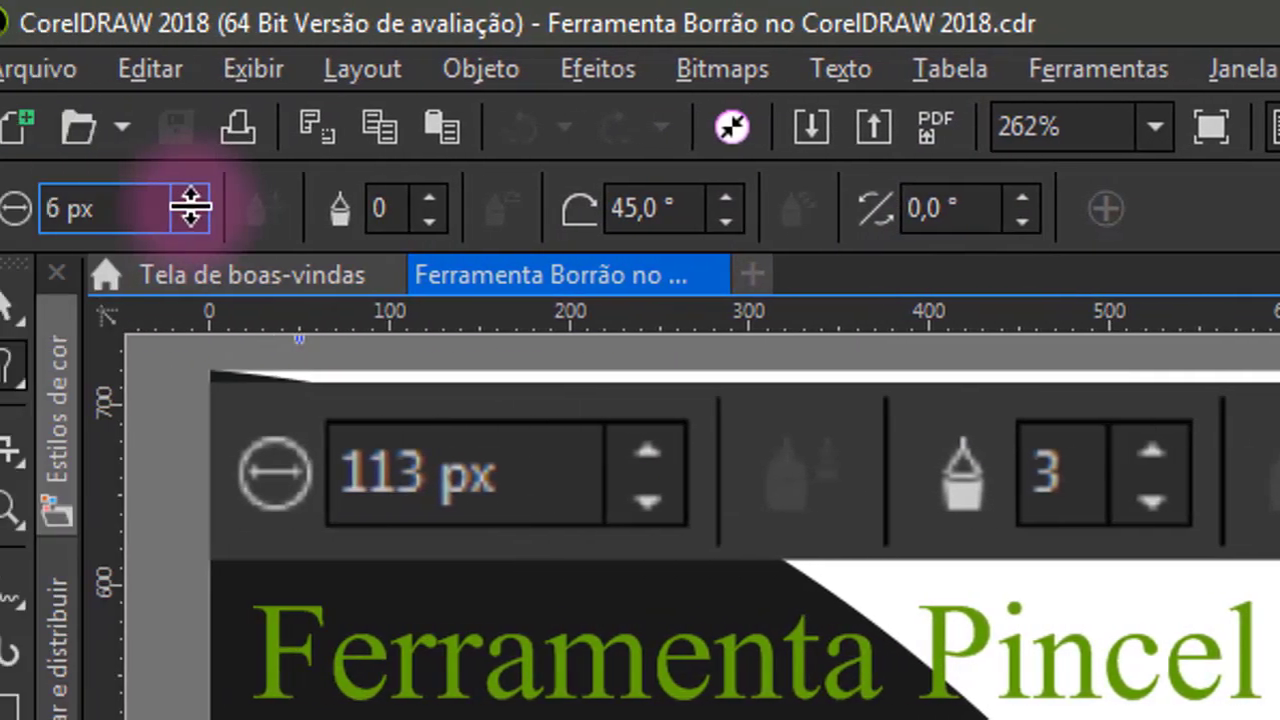
{"action": "mouse_move", "coordinate": [309, 207]}
{"action": "left_mouse_down"}
{"action": "mouse_move", "coordinate": [312, 62]}
{"action": "mouse_move", "coordinate": [235, 20]}
{"action": "left_mouse_up"}
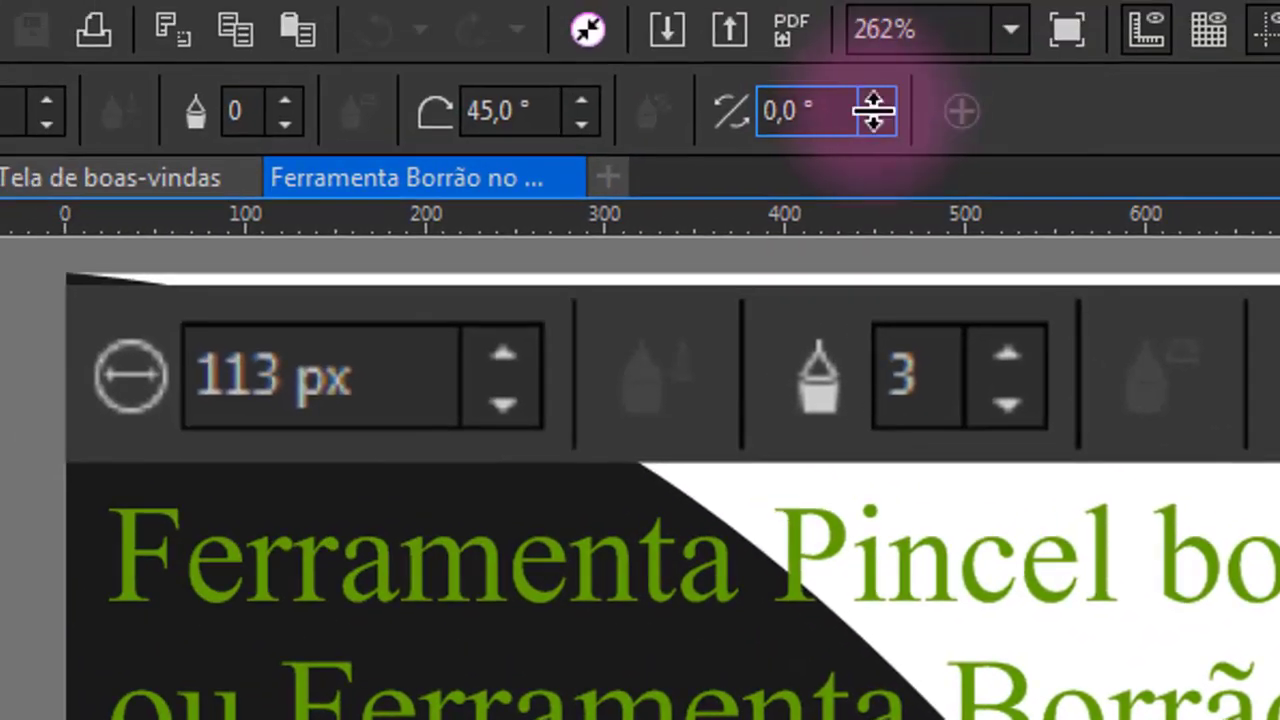
{"action": "left_click_drag", "start_coordinate": [873, 112], "coordinate": [871, 46]}
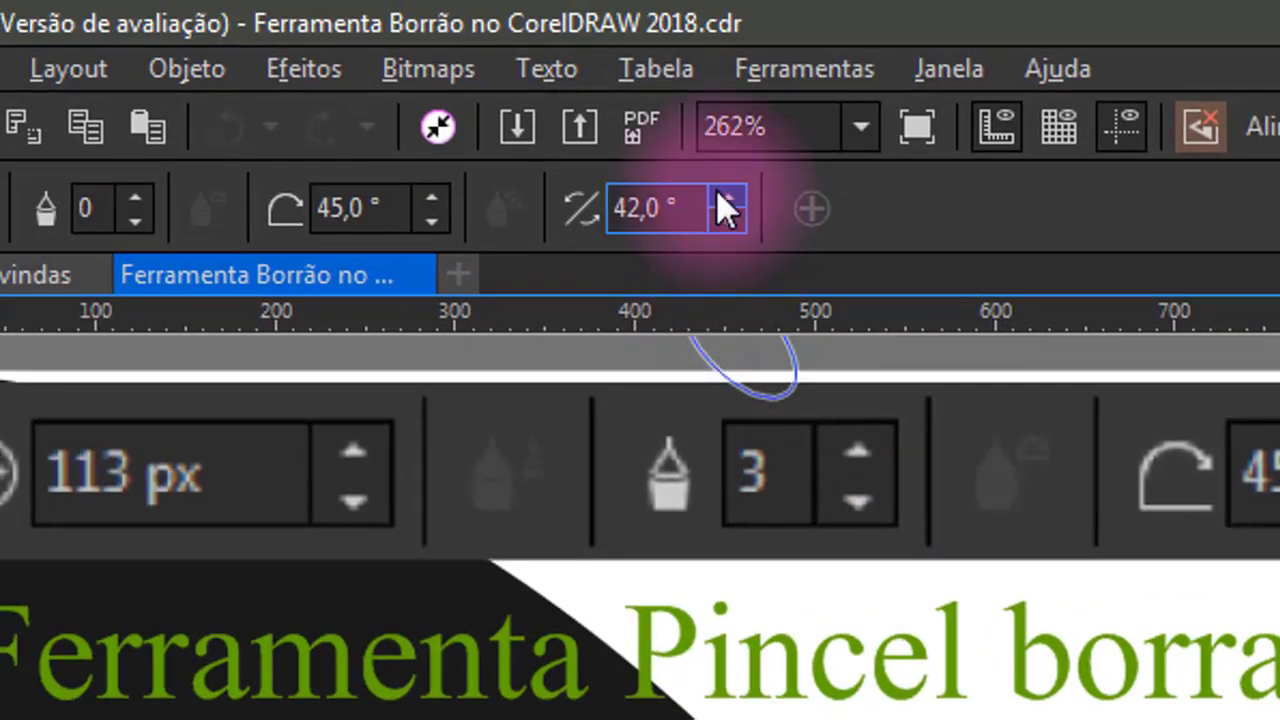
{"action": "left_click_drag", "start_coordinate": [726, 210], "coordinate": [723, 257]}
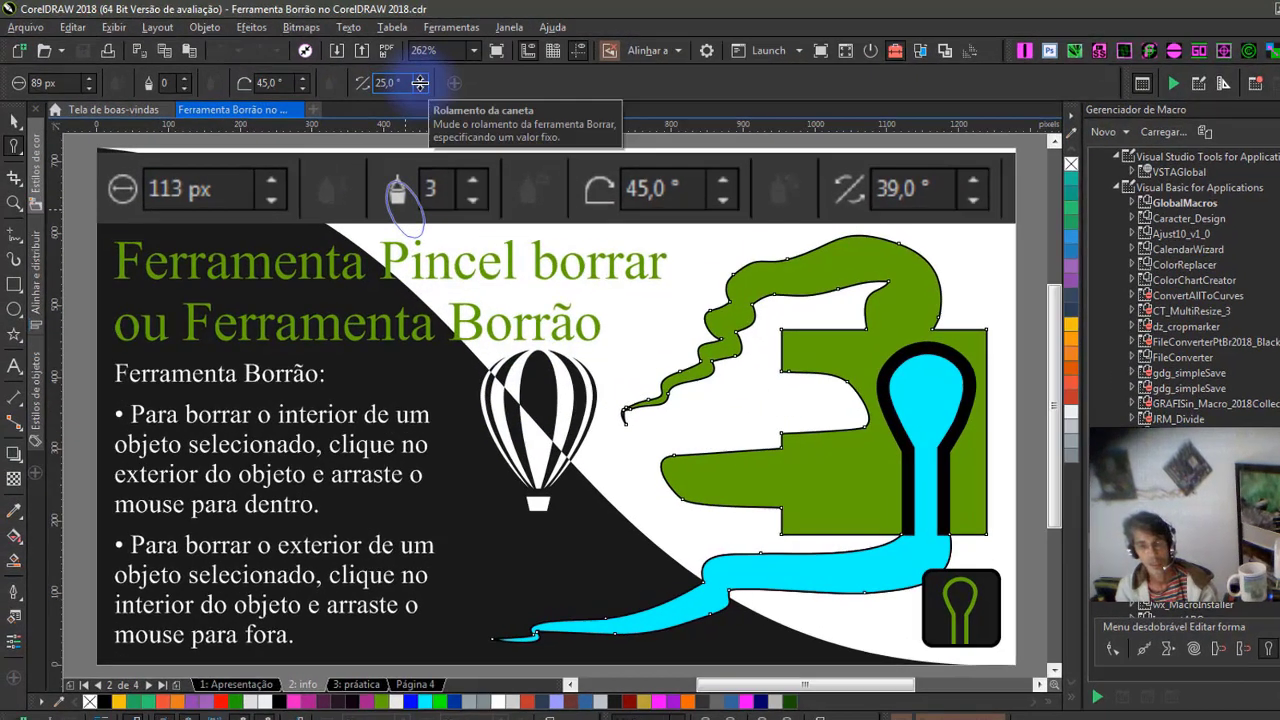
{"action": "left_click_drag", "start_coordinate": [391, 79], "coordinate": [392, 92]}
{"action": "left_click_drag", "start_coordinate": [975, 231], "coordinate": [976, 280]}
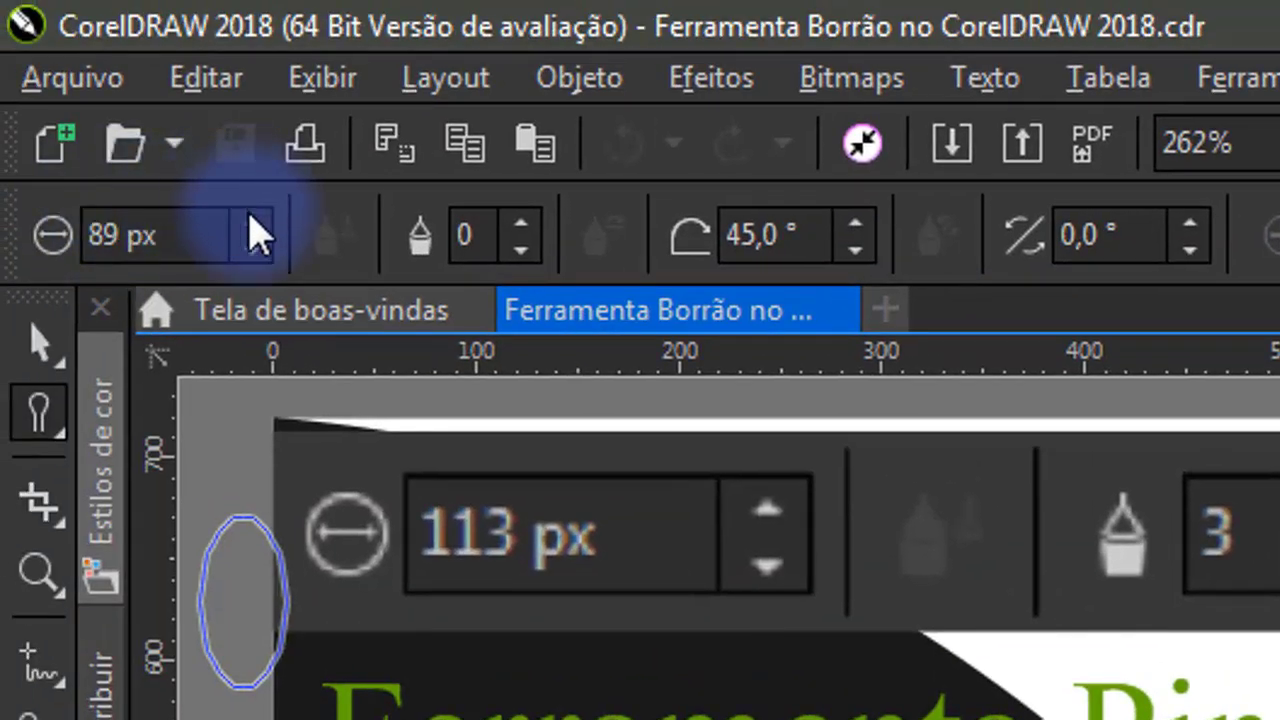
Step: Set the Borrão tool's nib size to 12 px
{"action": "left_click_drag", "start_coordinate": [249, 237], "coordinate": [206, 349]}
{"action": "left_click", "coordinate": [171, 229]}
{"action": "type", "text": "41"}
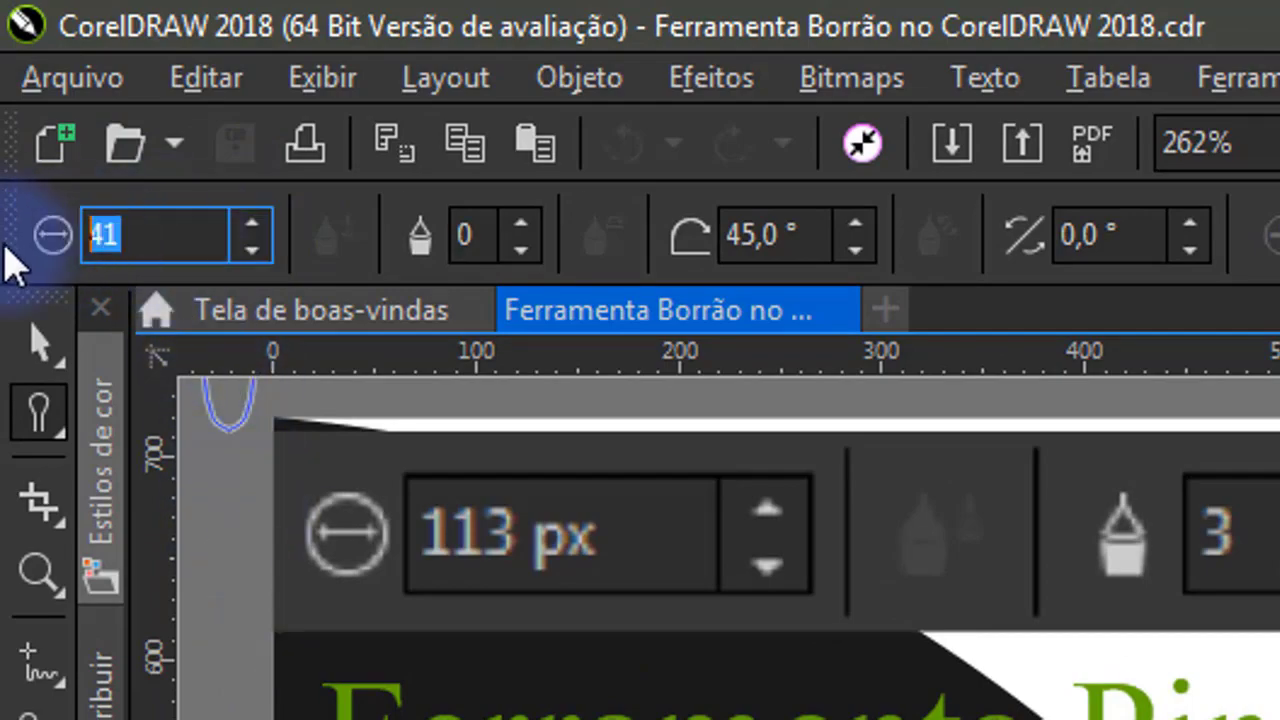
{"action": "type", "text": "2"}
{"action": "key", "text": "Return"}
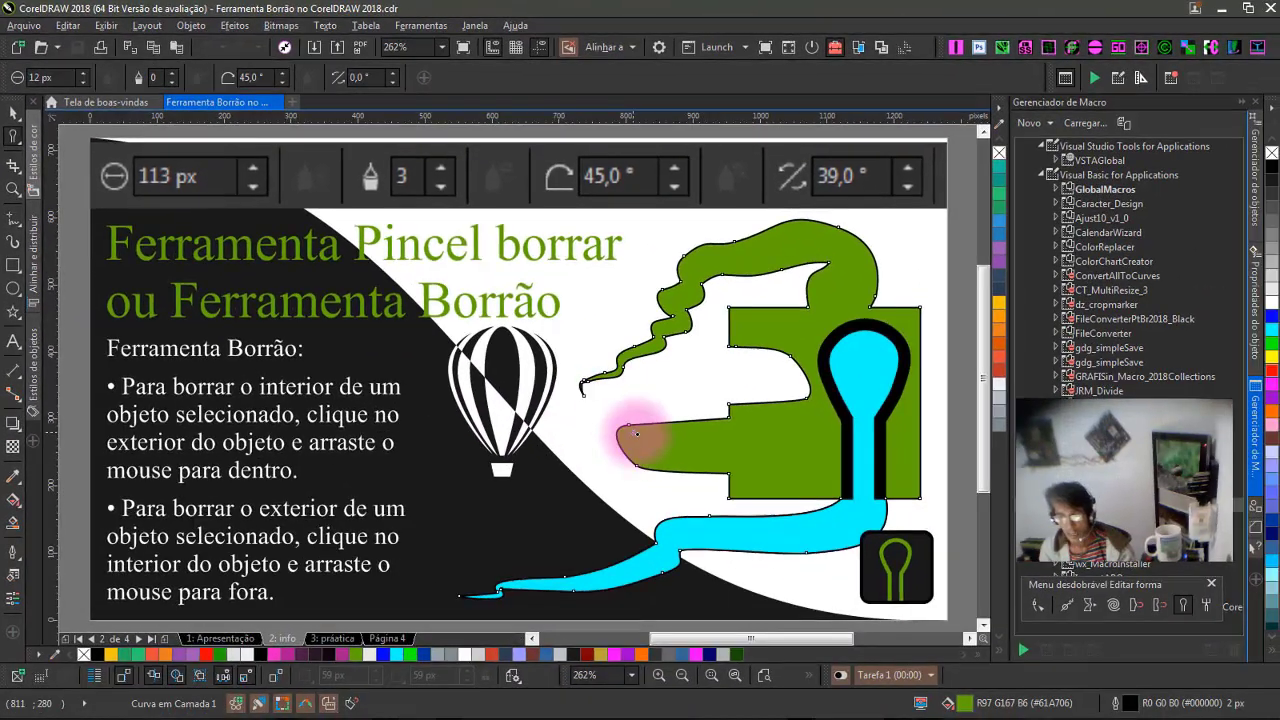
{"action": "mouse_move", "coordinate": [781, 357]}
{"action": "left_mouse_down"}
{"action": "mouse_move", "coordinate": [735, 316]}
{"action": "mouse_move", "coordinate": [778, 313]}
{"action": "mouse_move", "coordinate": [840, 283]}
{"action": "left_mouse_up"}
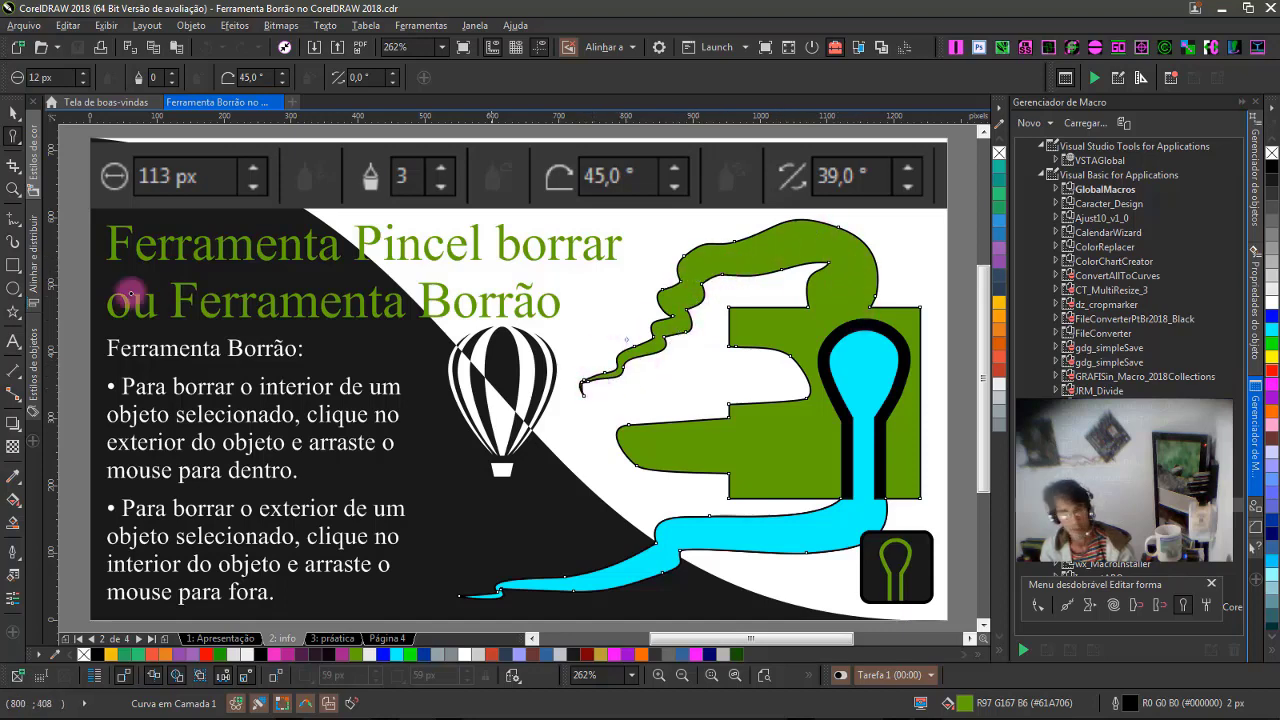
{"action": "left_click", "coordinate": [19, 143]}
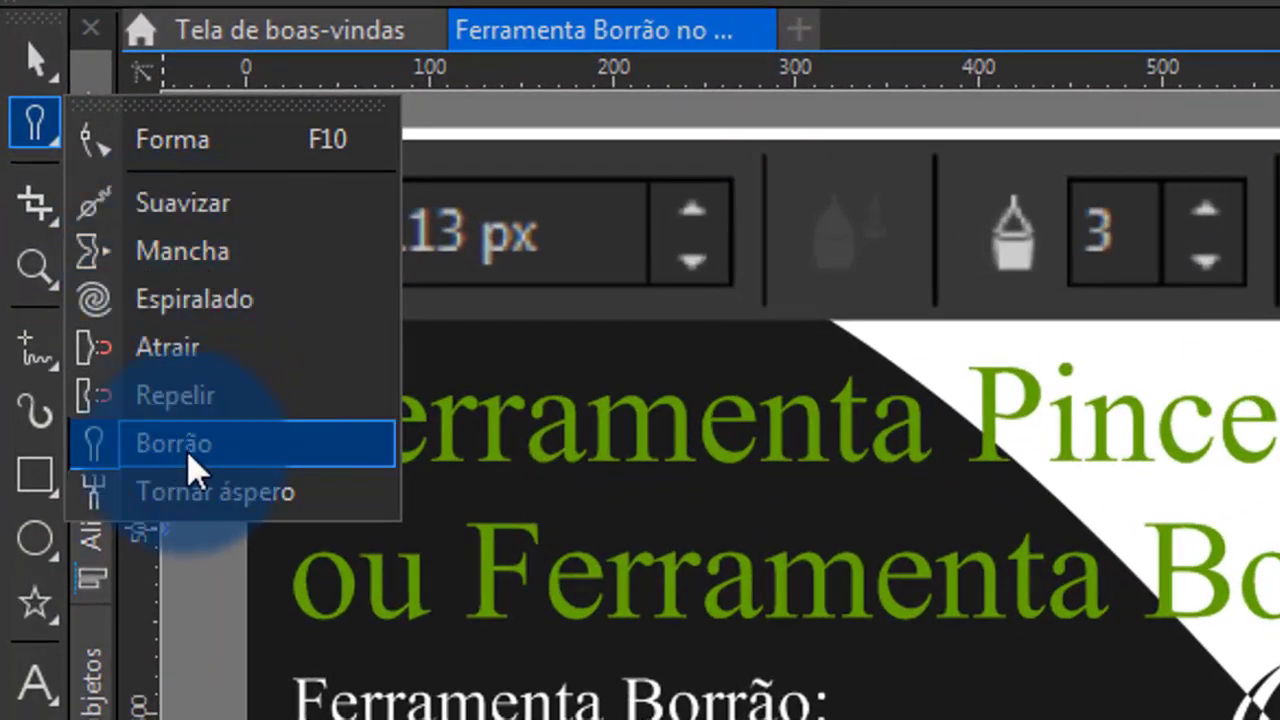
{"action": "left_click", "coordinate": [230, 262]}
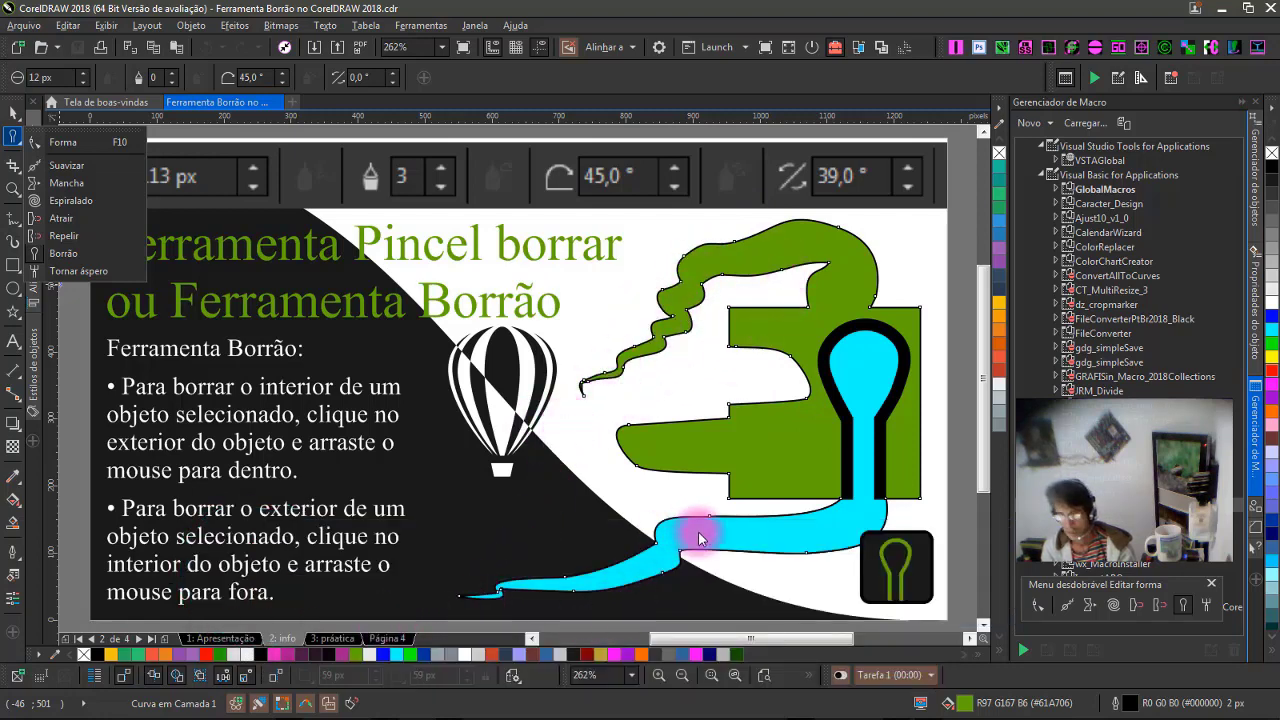
Step: Open page 3 (prática) and try the Borrão tool on the multicolour mesh-filled rectangle
{"action": "left_click", "coordinate": [329, 641]}
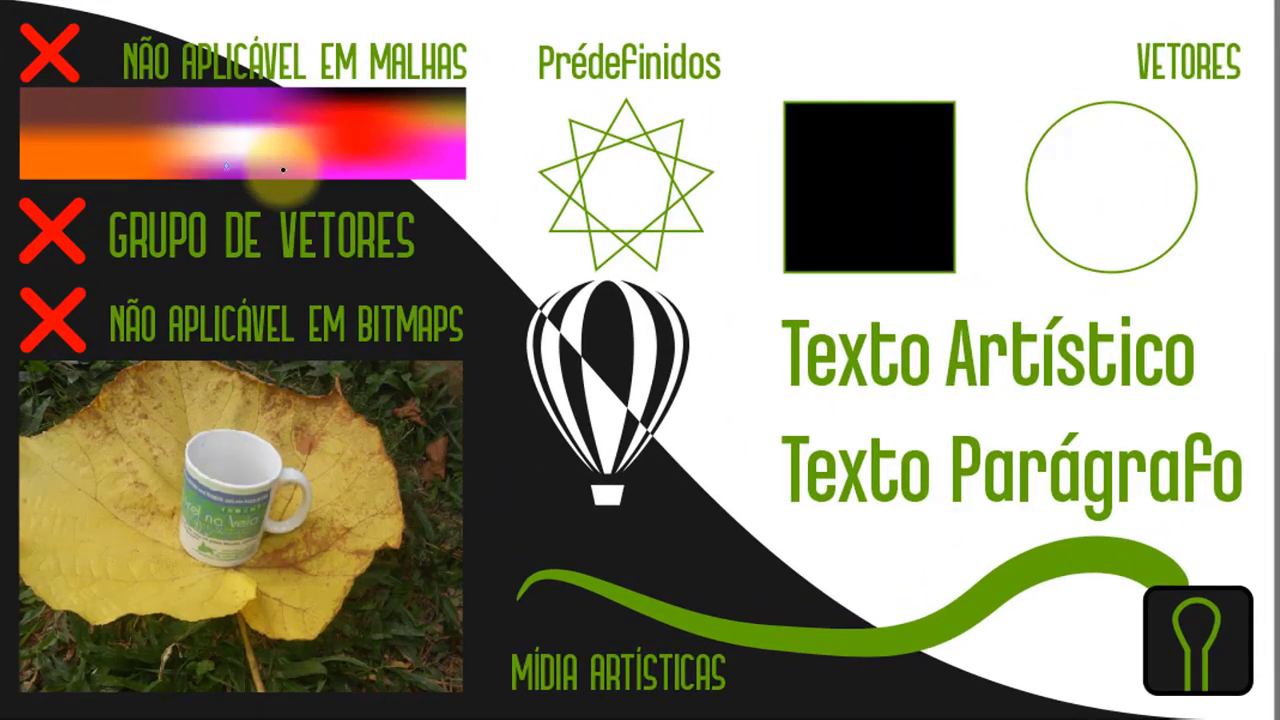
{"action": "left_click", "coordinate": [140, 118]}
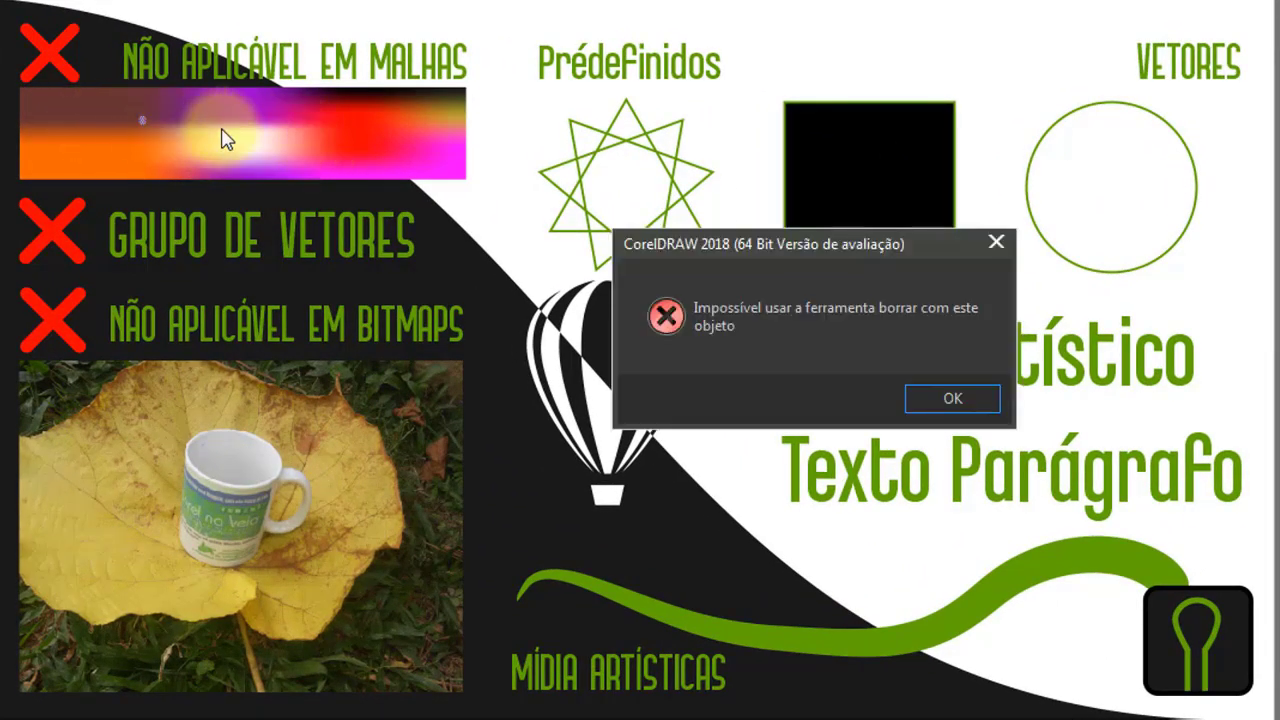
{"action": "left_click", "coordinate": [941, 398]}
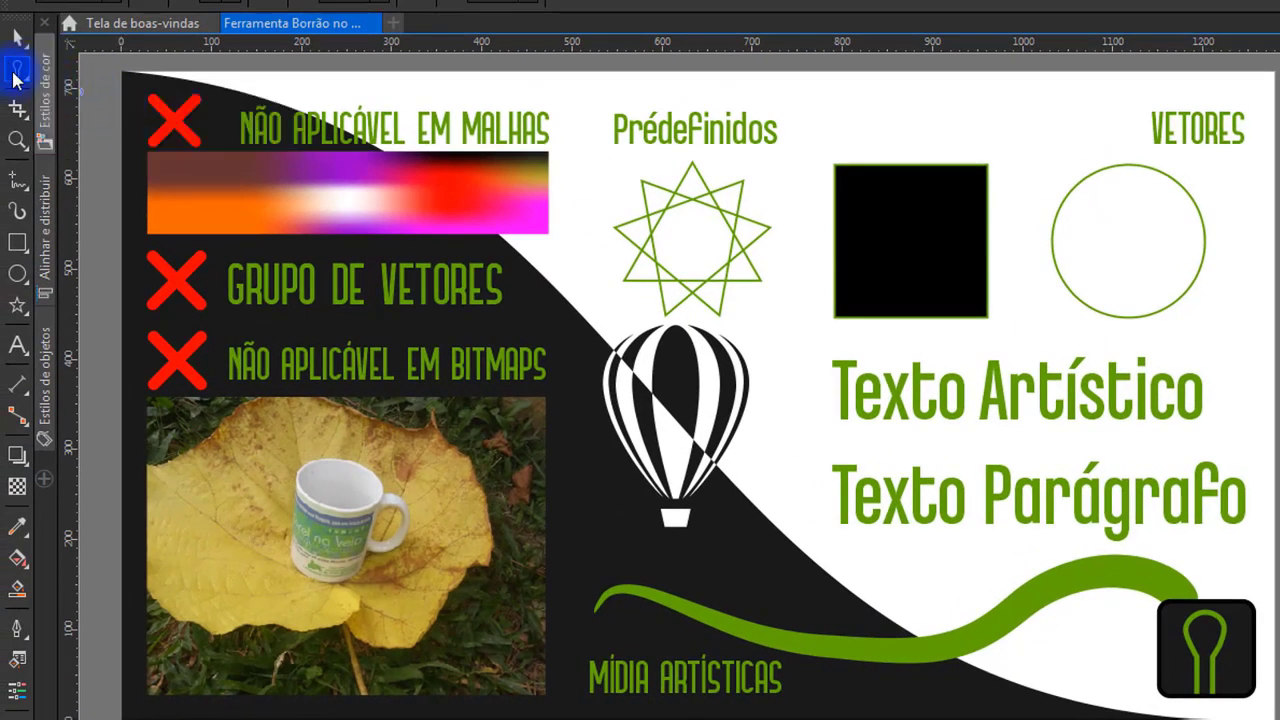
Step: Choose the Borrão tool again and try it on the leaf-and-mug bitmap, both from outside and from inside the photo
{"action": "left_click", "coordinate": [20, 82]}
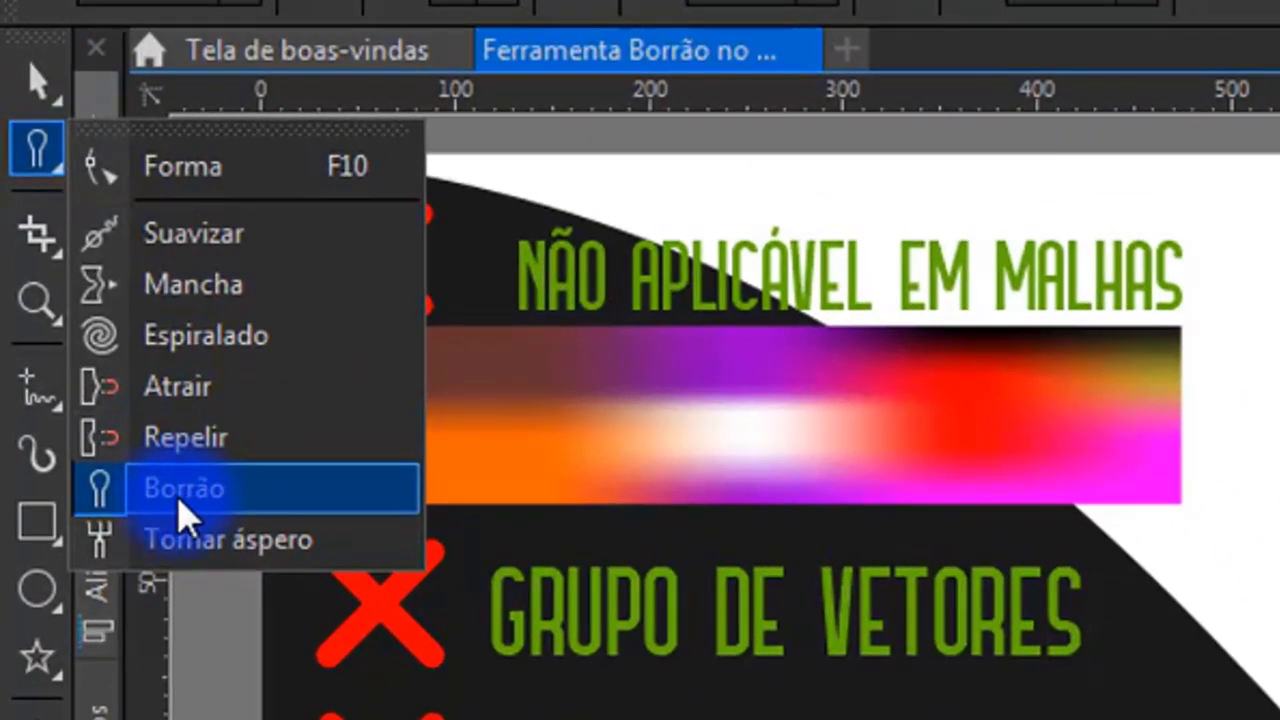
{"action": "left_click", "coordinate": [207, 510]}
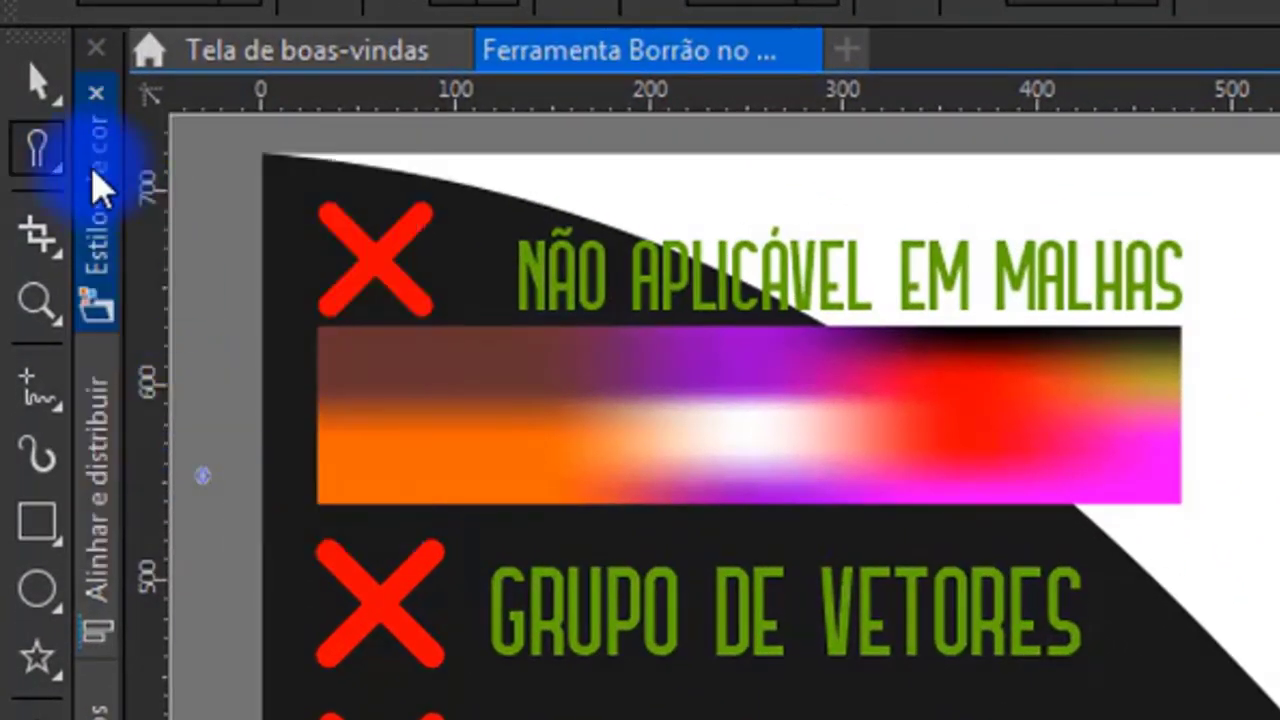
{"action": "left_click", "coordinate": [43, 150]}
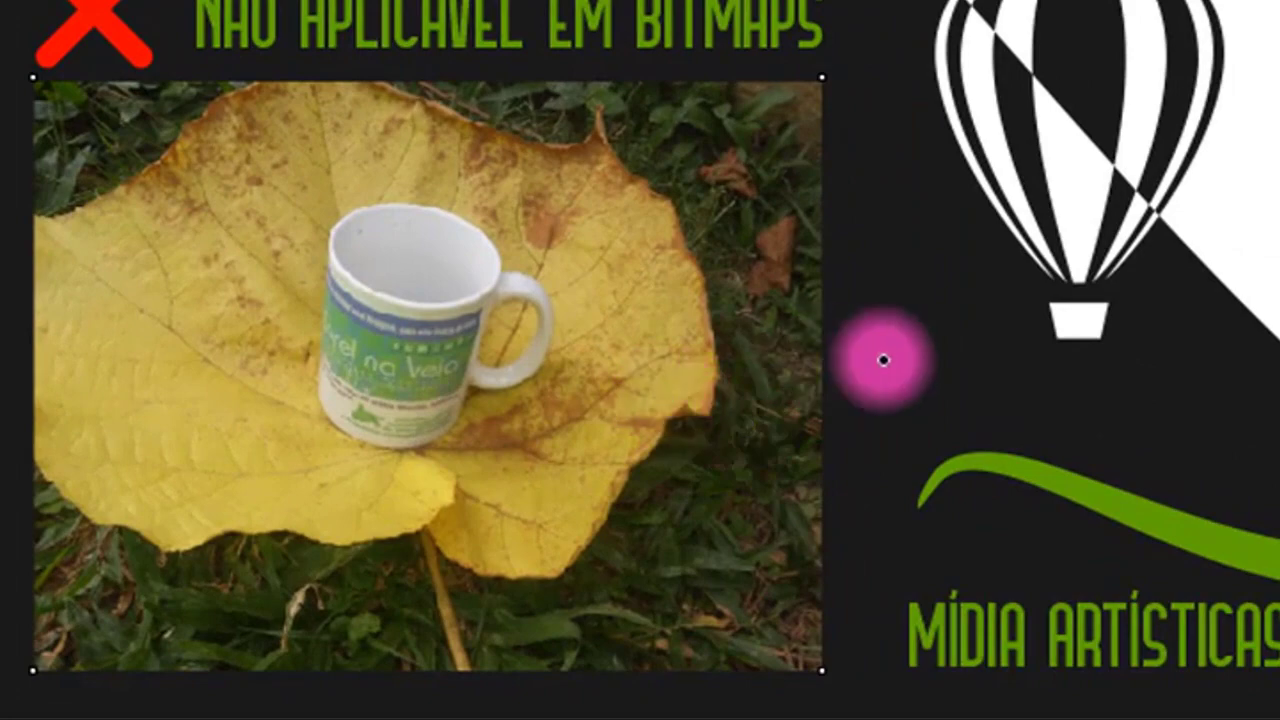
{"action": "left_click", "coordinate": [883, 360]}
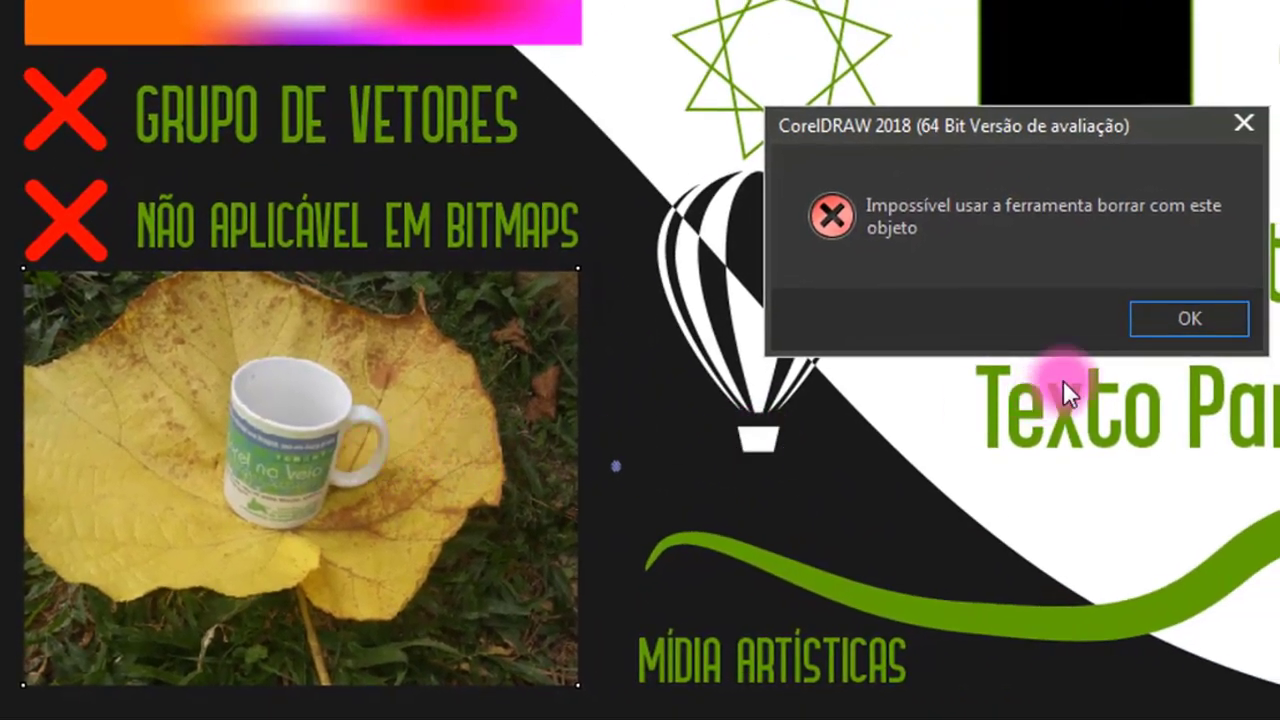
{"action": "left_click", "coordinate": [1170, 320]}
{"action": "left_click", "coordinate": [444, 432]}
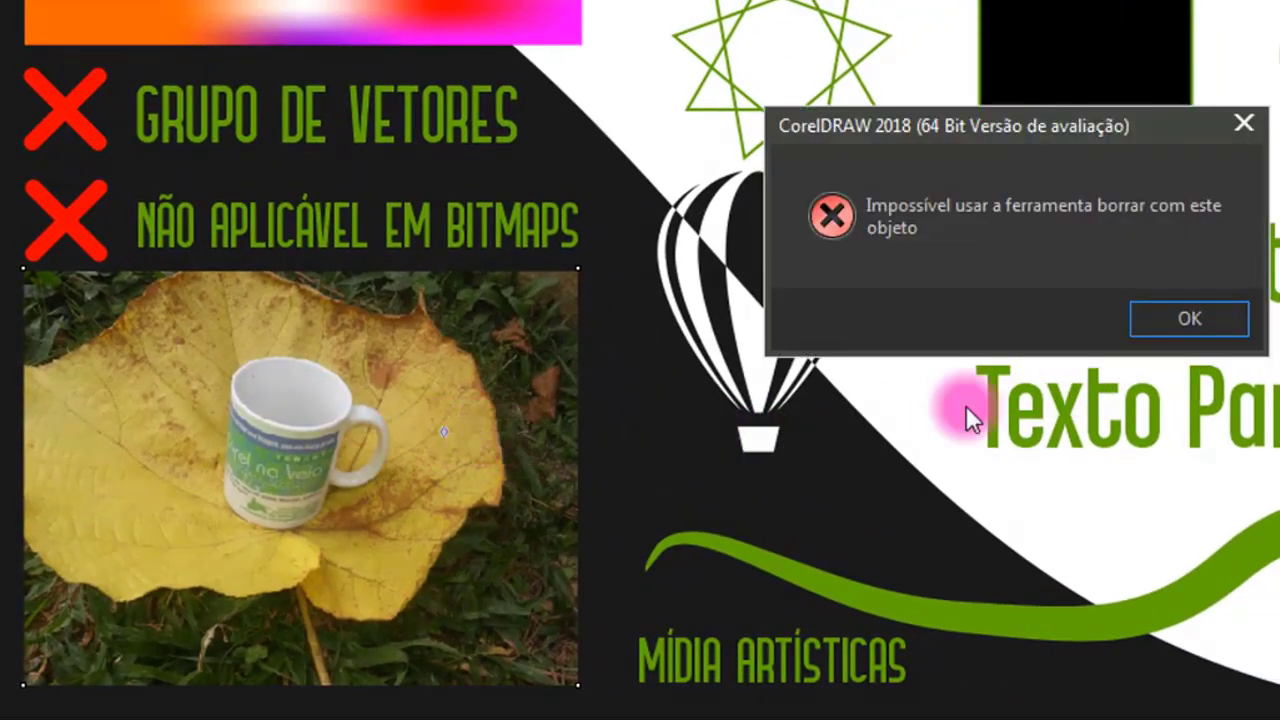
{"action": "left_click", "coordinate": [1190, 320]}
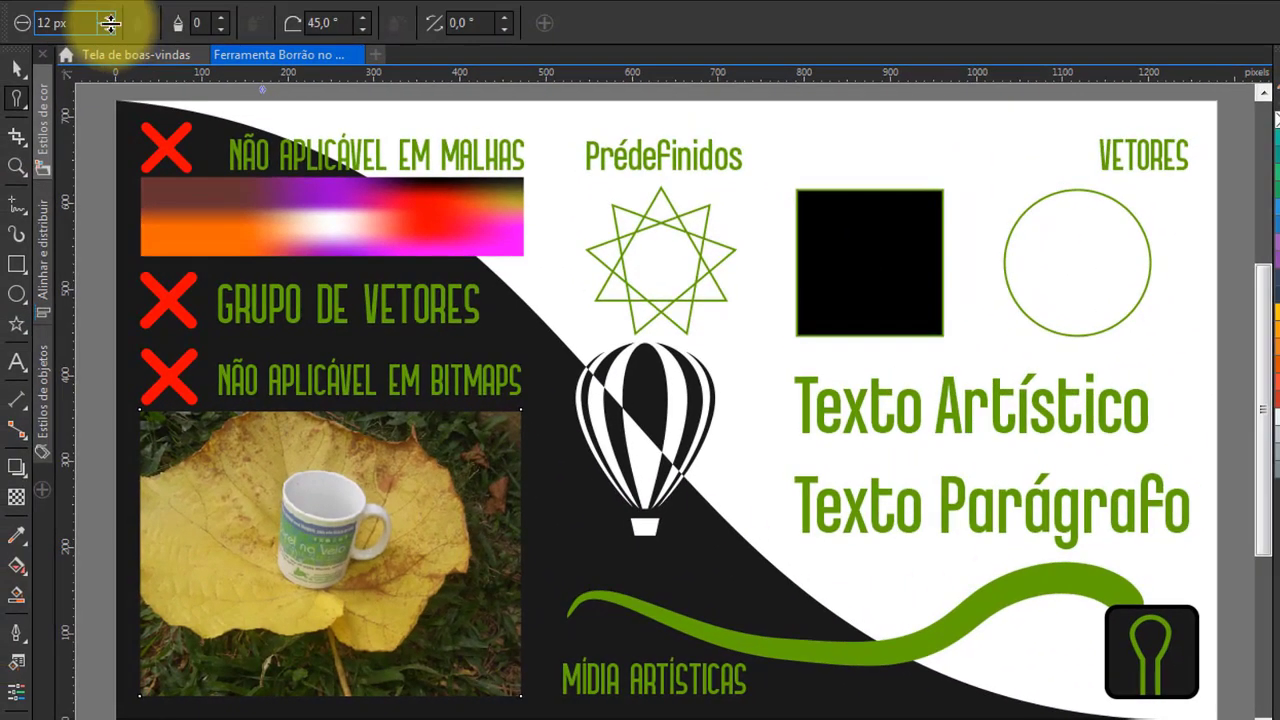
Step: Set the nib size to 56 px and try the Borrão tool on the green artistic media stroke
{"action": "left_click", "coordinate": [106, 17]}
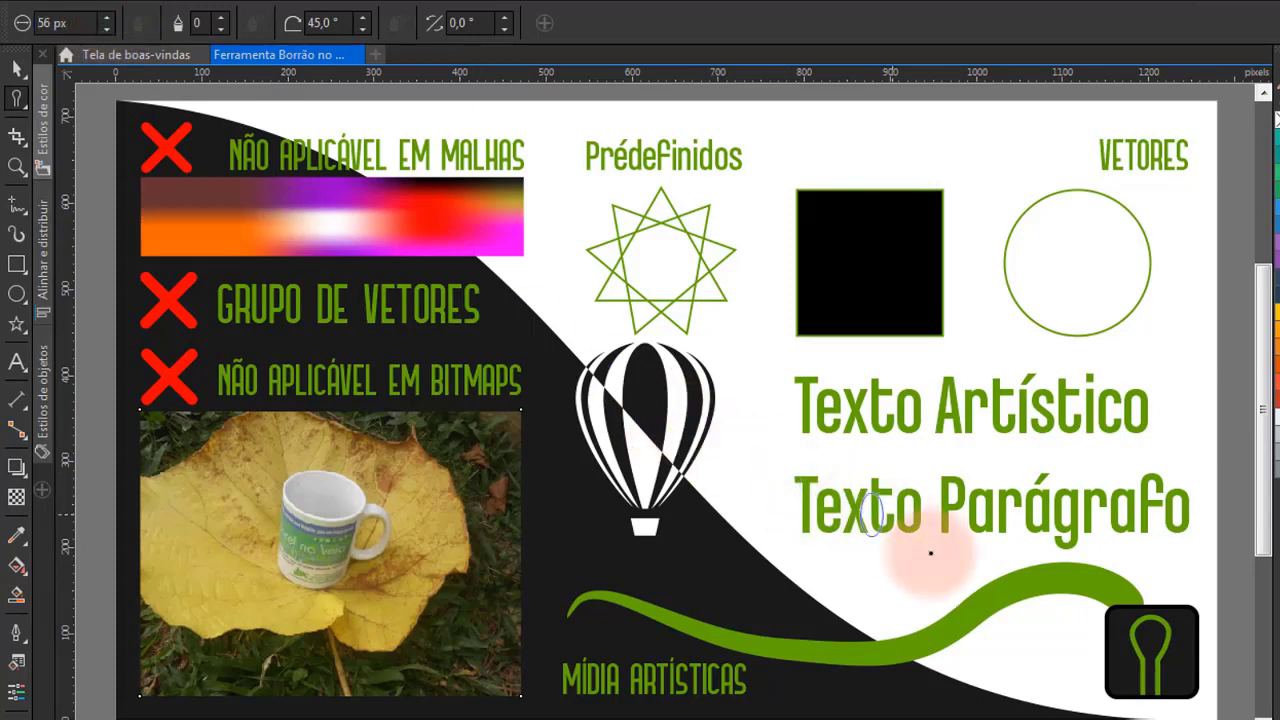
{"action": "left_click", "coordinate": [968, 630]}
{"action": "left_click", "coordinate": [942, 446]}
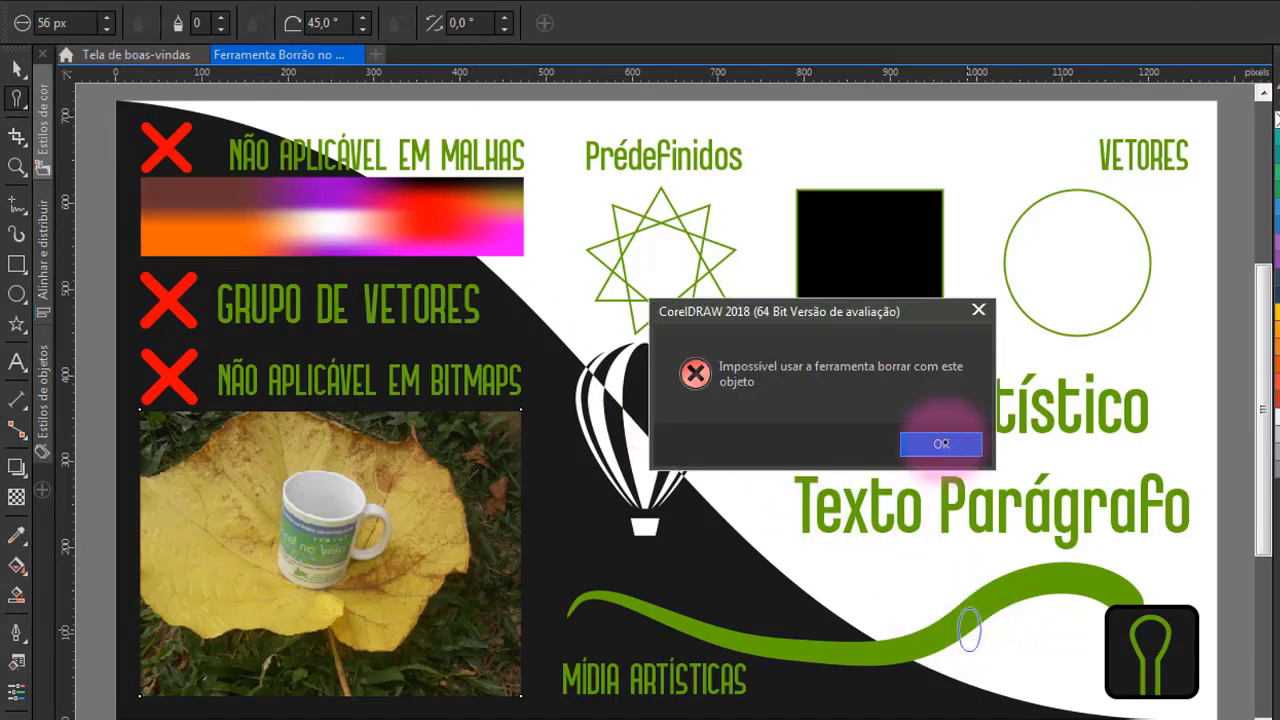
{"action": "left_click", "coordinate": [970, 577]}
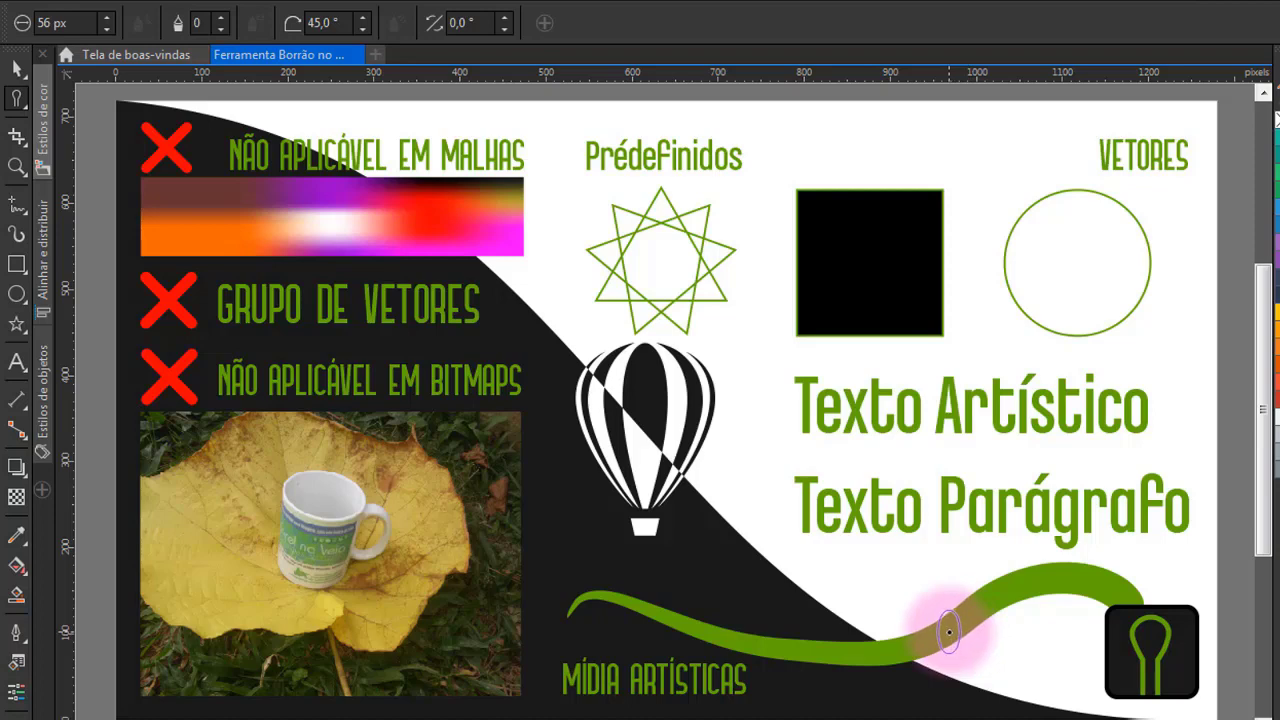
Step: Select the green artistic media stroke and pull its middle section upward with the Borrão tool
{"action": "left_click", "coordinate": [18, 70]}
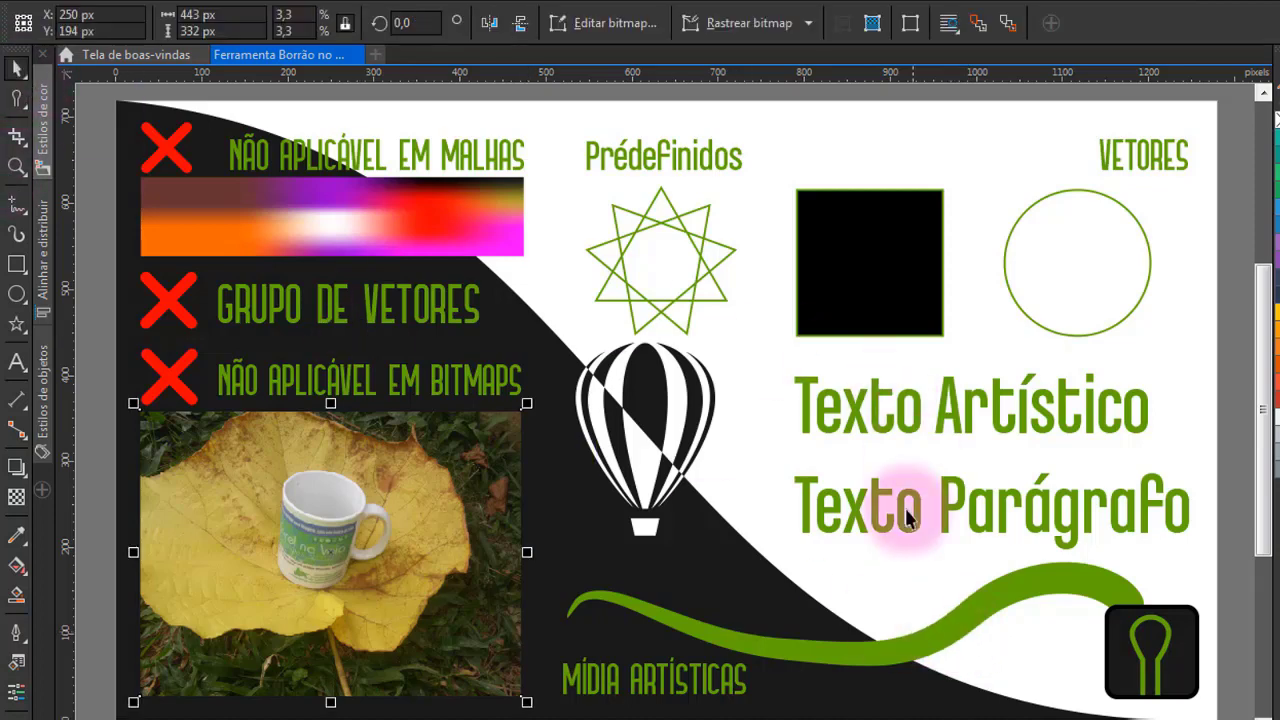
{"action": "left_click", "coordinate": [913, 653]}
{"action": "key", "text": "space"}
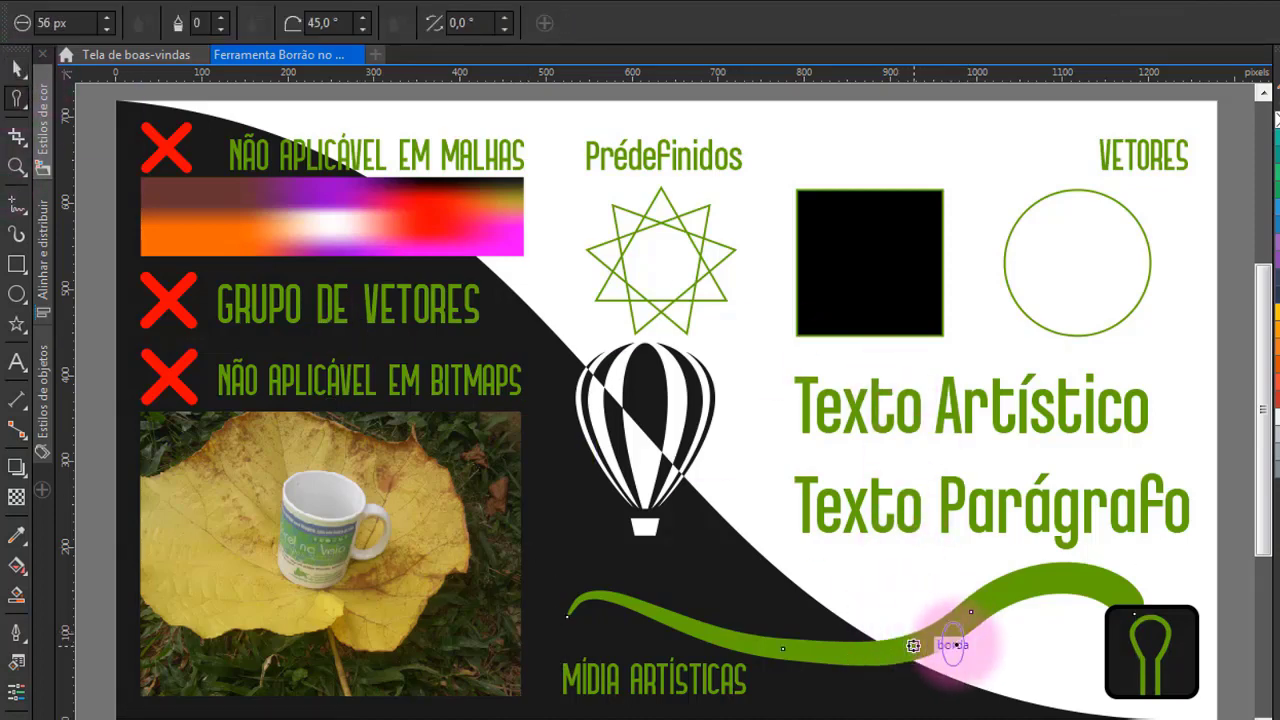
{"action": "mouse_move", "coordinate": [947, 628]}
{"action": "left_mouse_down"}
{"action": "mouse_move", "coordinate": [911, 629]}
{"action": "mouse_move", "coordinate": [865, 592]}
{"action": "mouse_move", "coordinate": [889, 638]}
{"action": "mouse_move", "coordinate": [931, 638]}
{"action": "mouse_move", "coordinate": [912, 629]}
{"action": "mouse_move", "coordinate": [1030, 688]}
{"action": "left_mouse_up"}
{"action": "key", "text": "ctrl+z"}
{"action": "mouse_move", "coordinate": [920, 640]}
{"action": "left_mouse_down"}
{"action": "mouse_move", "coordinate": [818, 593]}
{"action": "mouse_move", "coordinate": [790, 596]}
{"action": "left_mouse_up"}
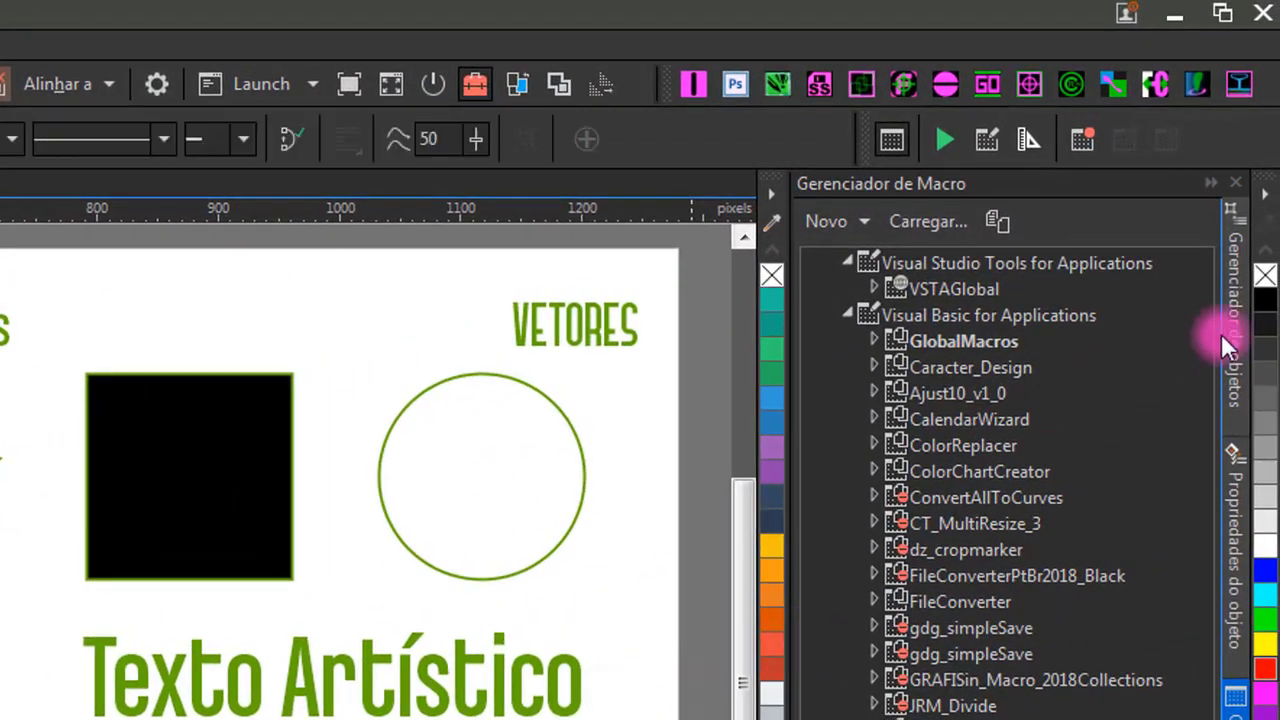
Step: Open the object manager and expand the smeared stroke's Curva entry to inspect its Grupo de mídia artística
{"action": "left_click", "coordinate": [1229, 324]}
{"action": "left_click", "coordinate": [935, 705]}
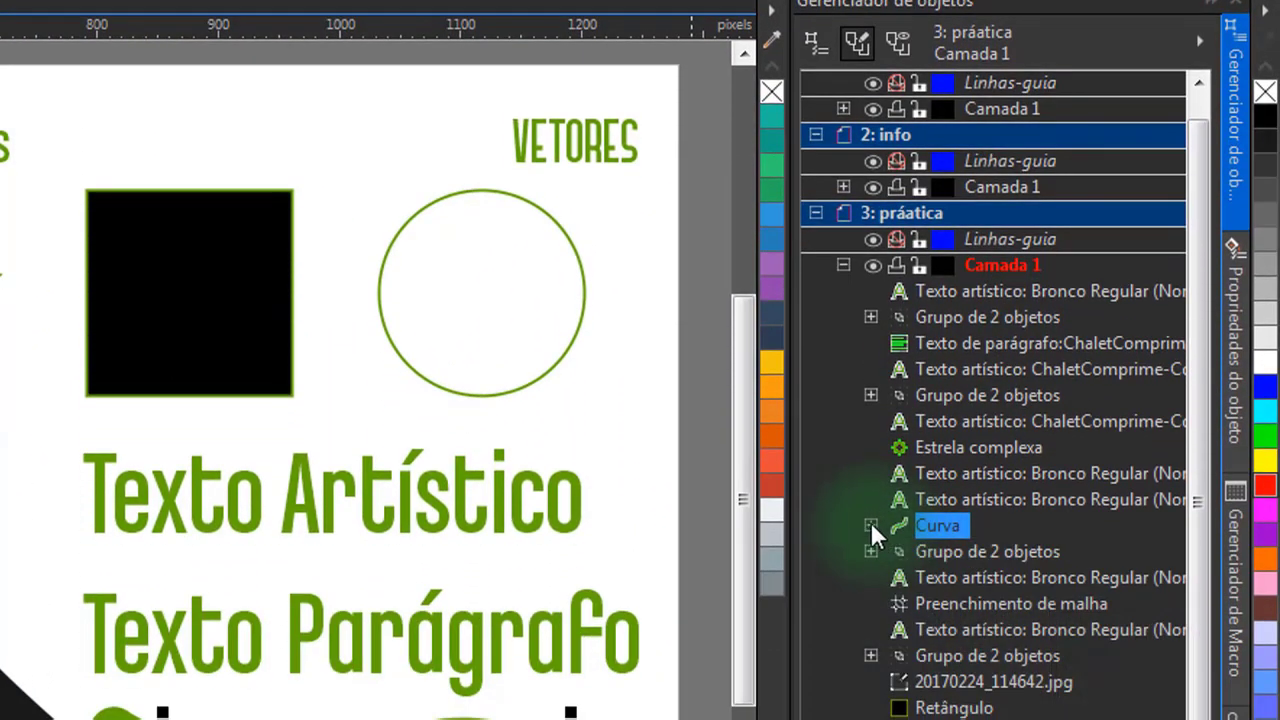
{"action": "left_click", "coordinate": [870, 558]}
{"action": "left_click", "coordinate": [1000, 588]}
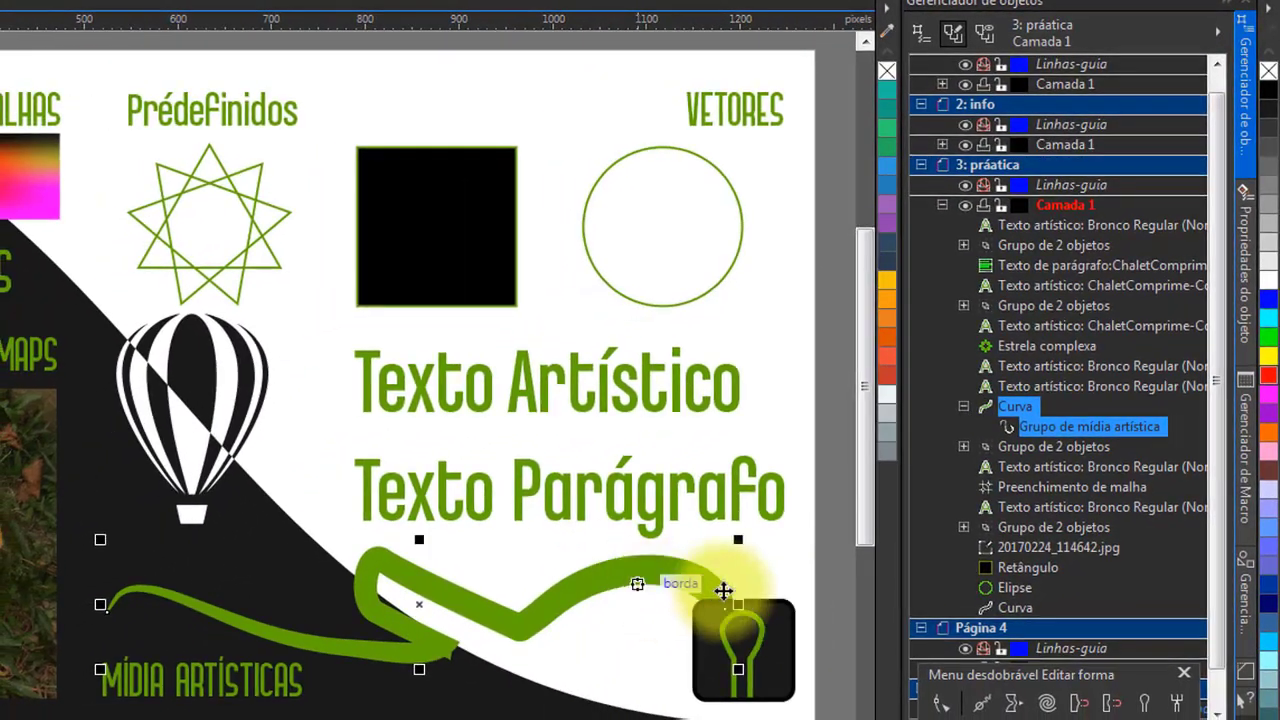
Step: Select the complex star and review the available polygon, star and predefined shape tools
{"action": "left_click", "coordinate": [255, 213]}
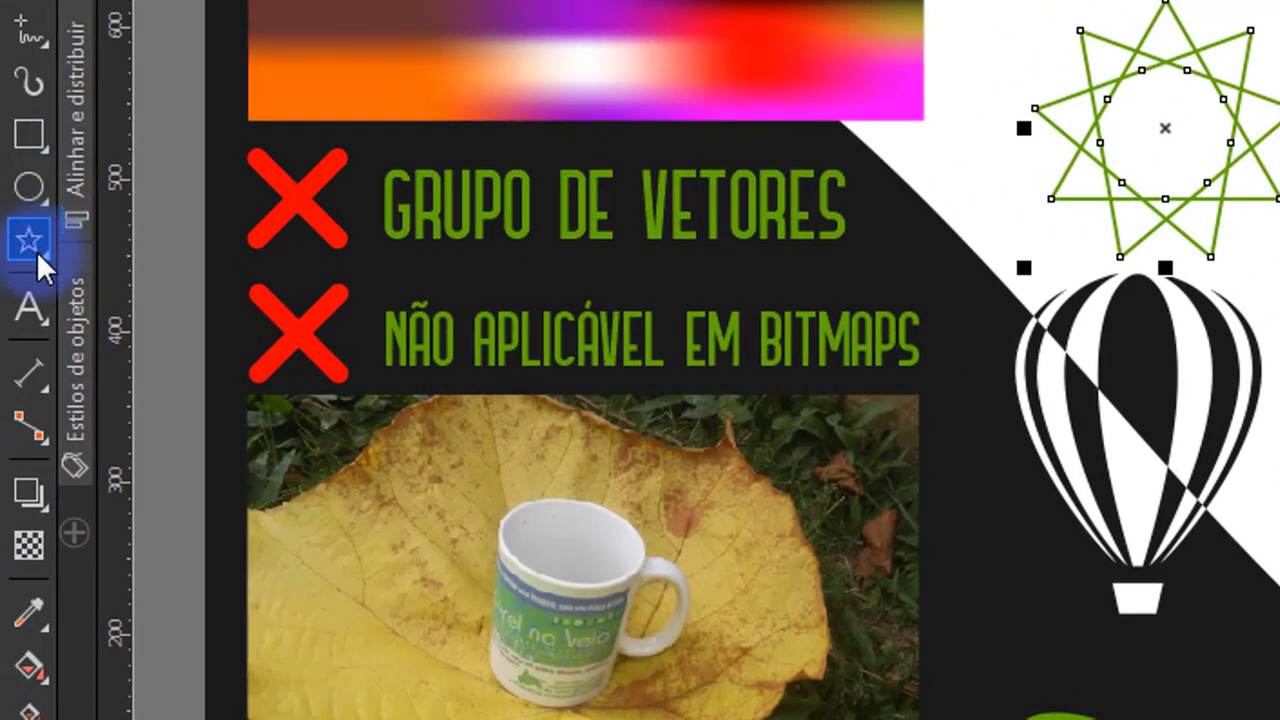
{"action": "left_click", "coordinate": [36, 248]}
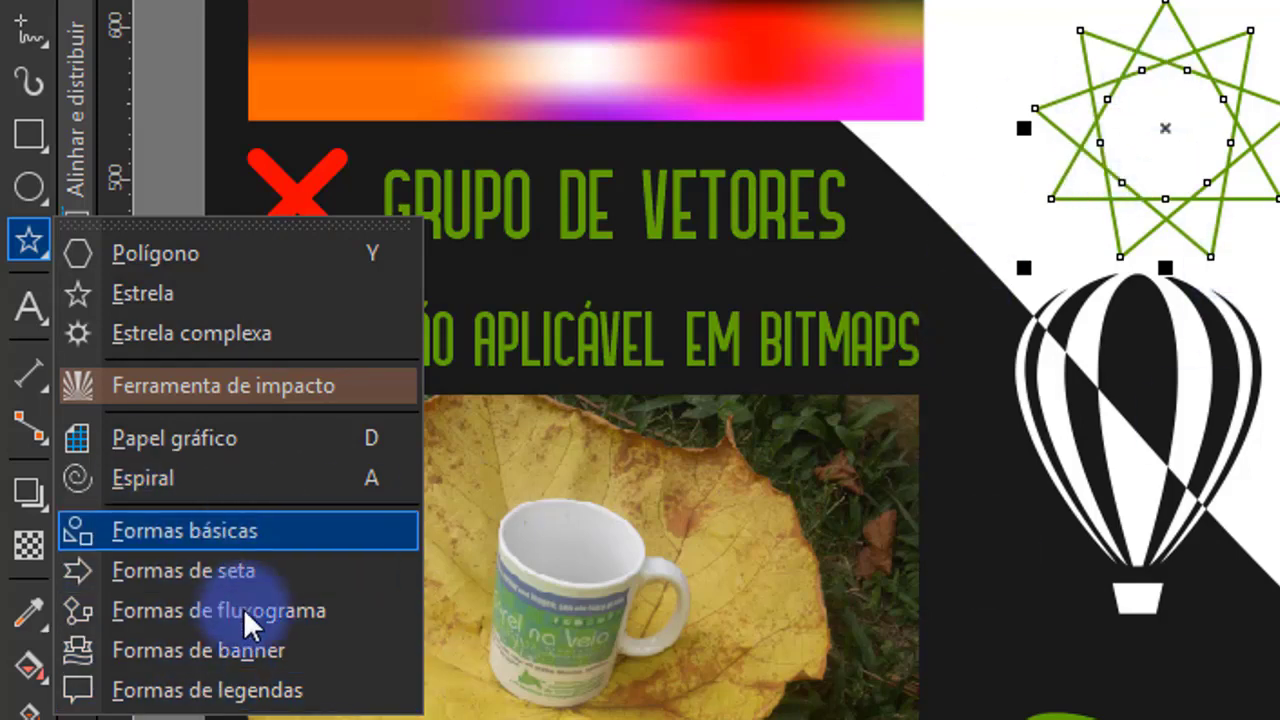
{"action": "left_click", "coordinate": [1232, 146]}
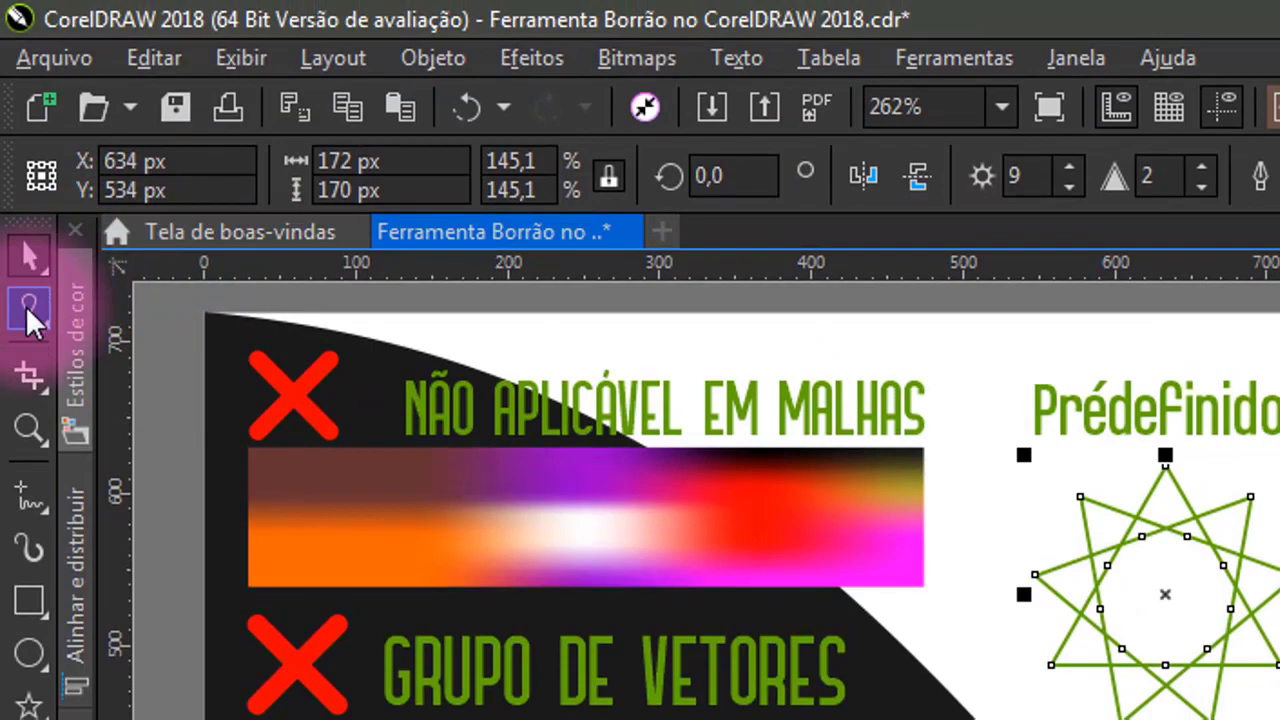
Step: Try the Borrão tool twice on the complex star, pulling its contour towards the black square and undoing each stroke
{"action": "left_click", "coordinate": [26, 306]}
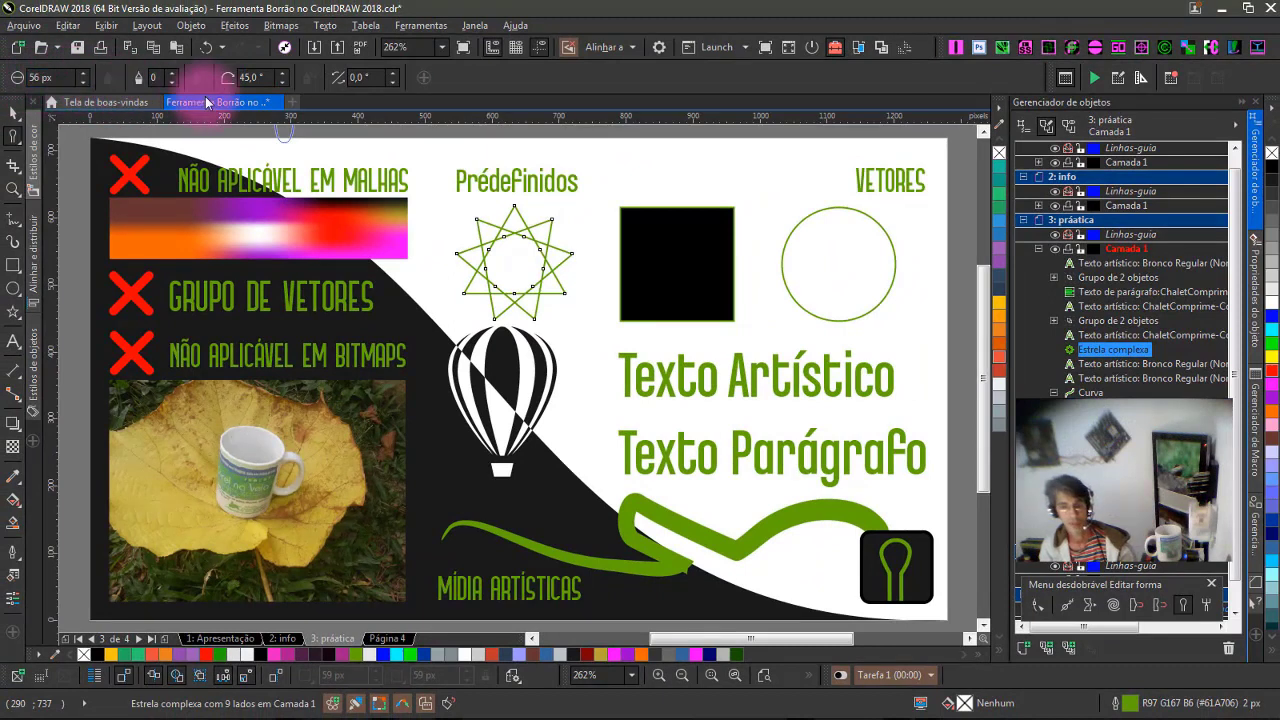
{"action": "left_click_drag", "start_coordinate": [540, 273], "coordinate": [607, 268]}
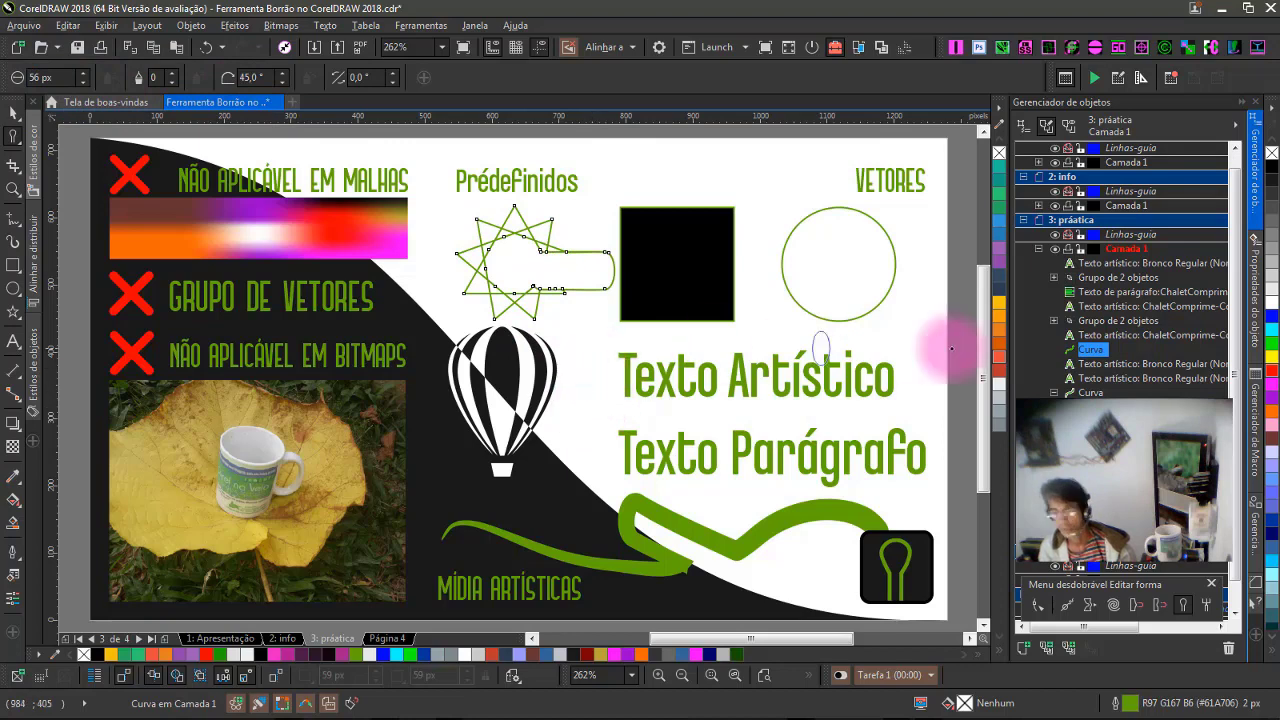
{"action": "key", "text": "ctrl+z"}
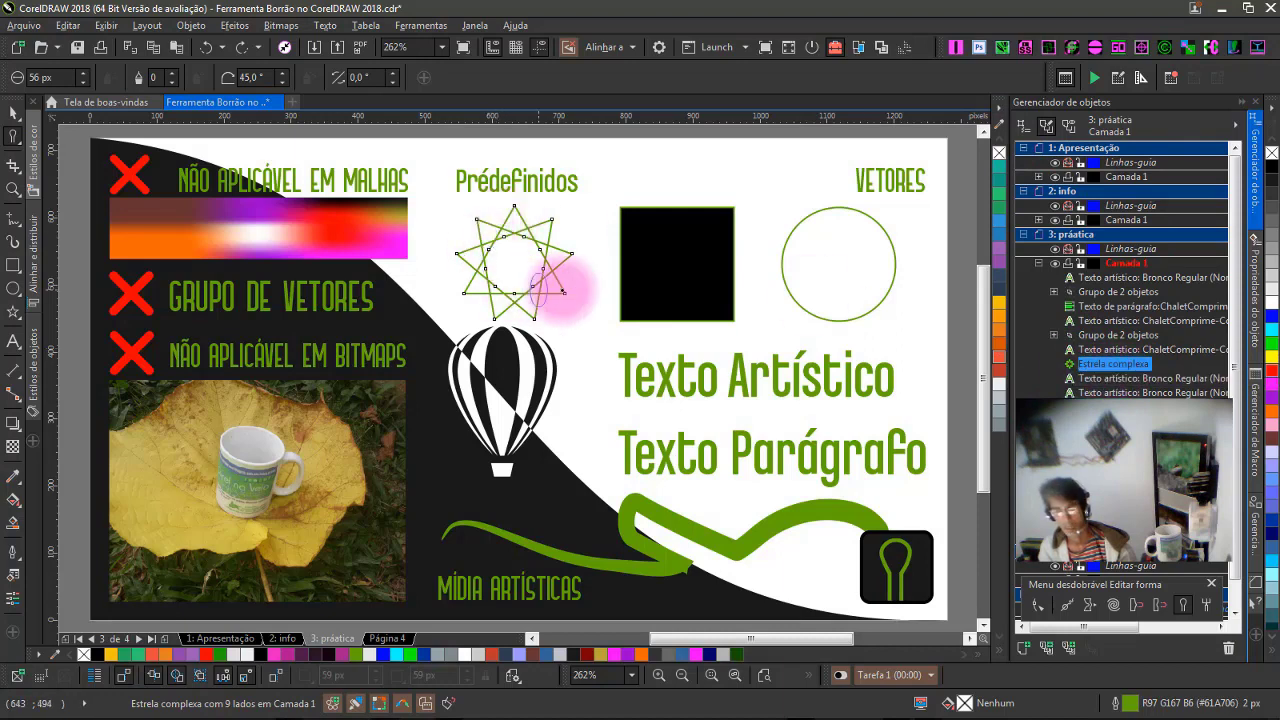
{"action": "left_click_drag", "start_coordinate": [567, 266], "coordinate": [586, 268]}
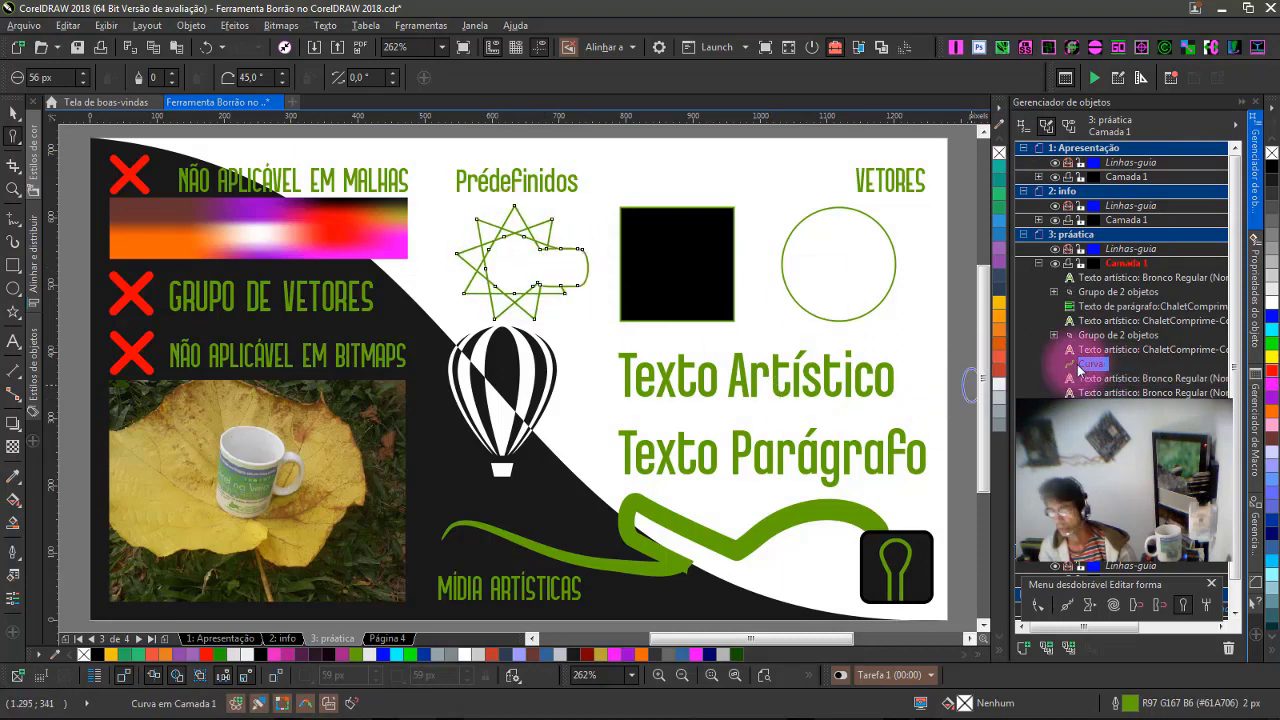
{"action": "key", "text": "ctrl+z"}
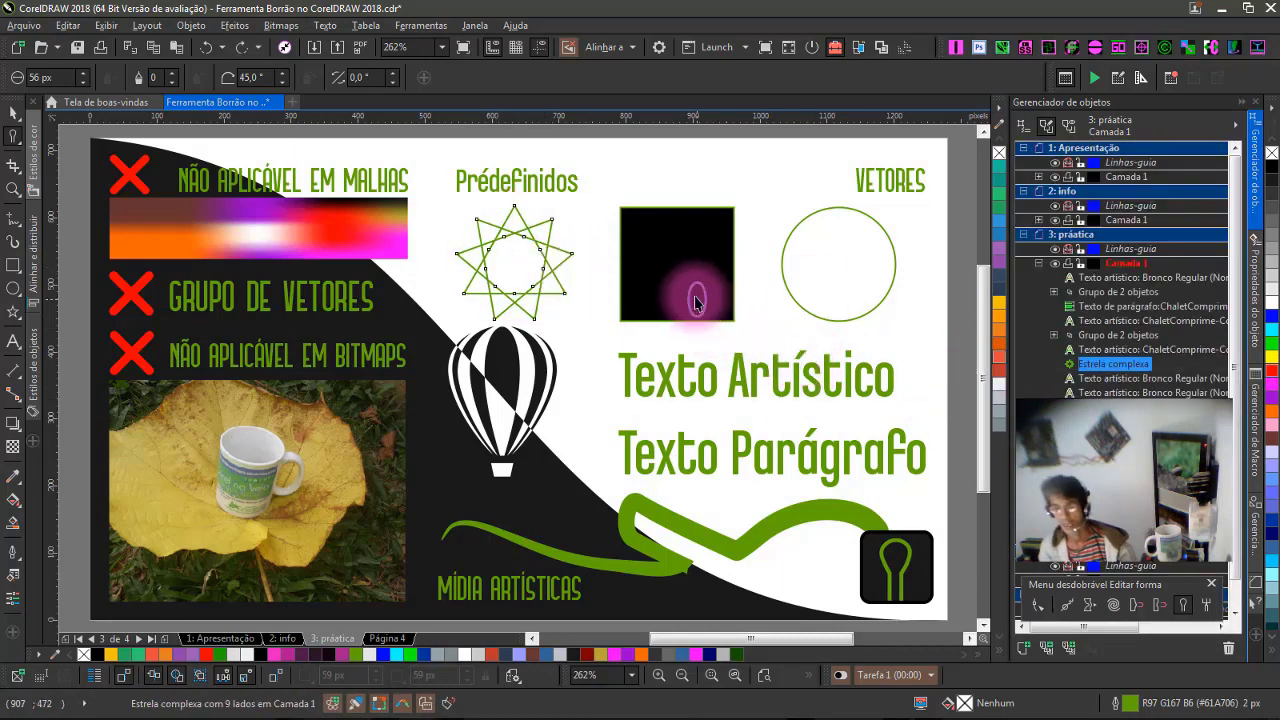
Step: Select the black square, try an outward smear on the edge facing the circle, and undo it
{"action": "left_click", "coordinate": [660, 275]}
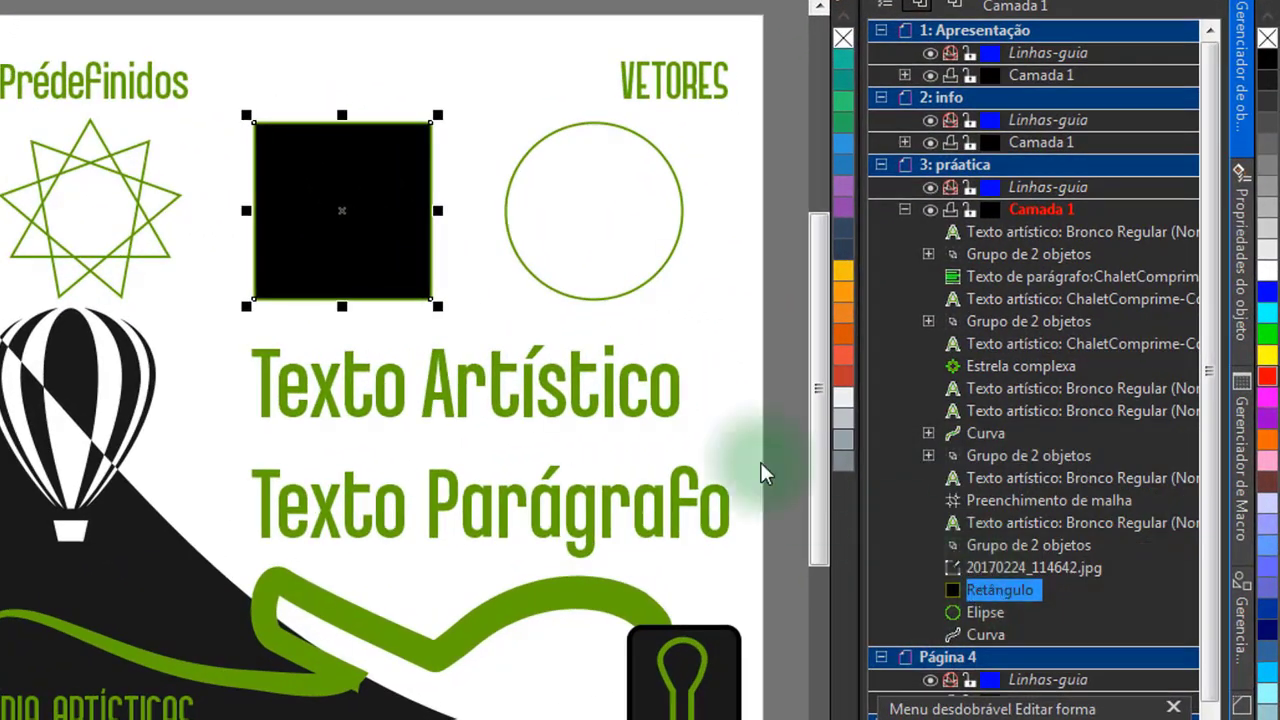
{"action": "left_click", "coordinate": [520, 305]}
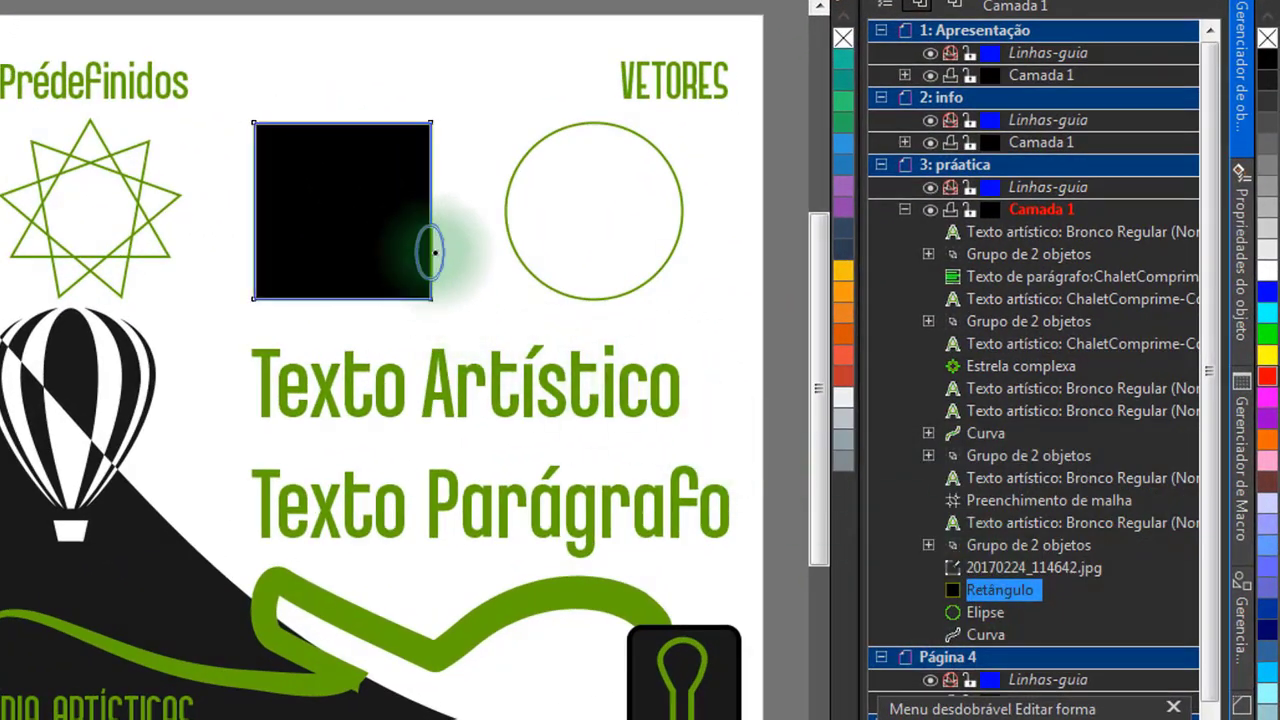
{"action": "left_click_drag", "start_coordinate": [434, 251], "coordinate": [470, 252]}
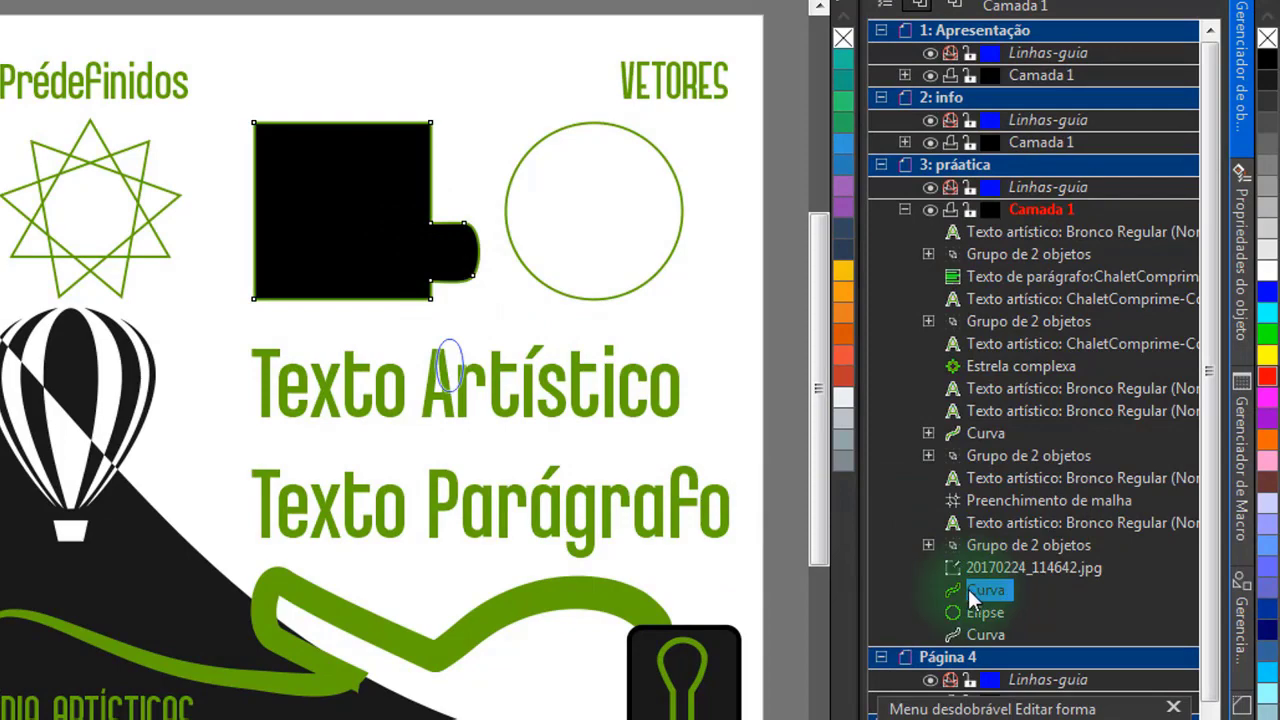
{"action": "key", "text": "ctrl+z"}
Step: Set the nib size to 16 px and smear the circle's left edge with several inward and outward strokes
{"action": "left_click", "coordinate": [594, 252]}
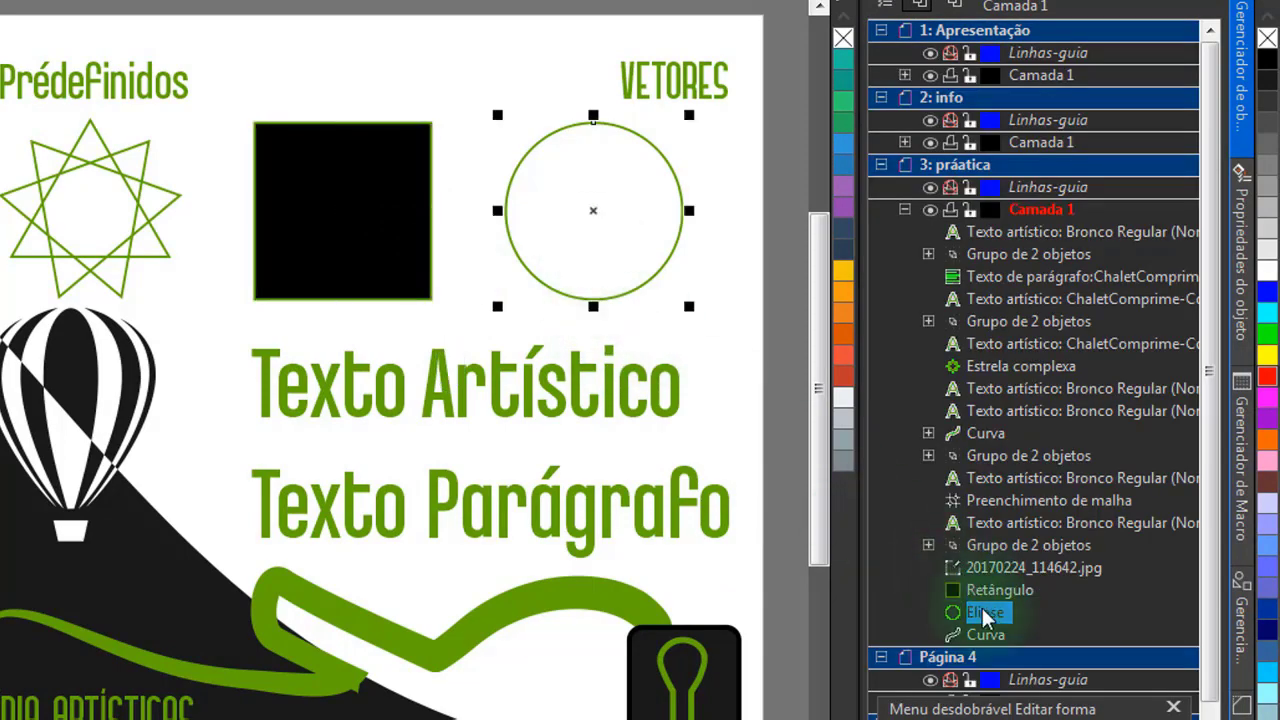
{"action": "left_click_drag", "start_coordinate": [557, 214], "coordinate": [474, 210]}
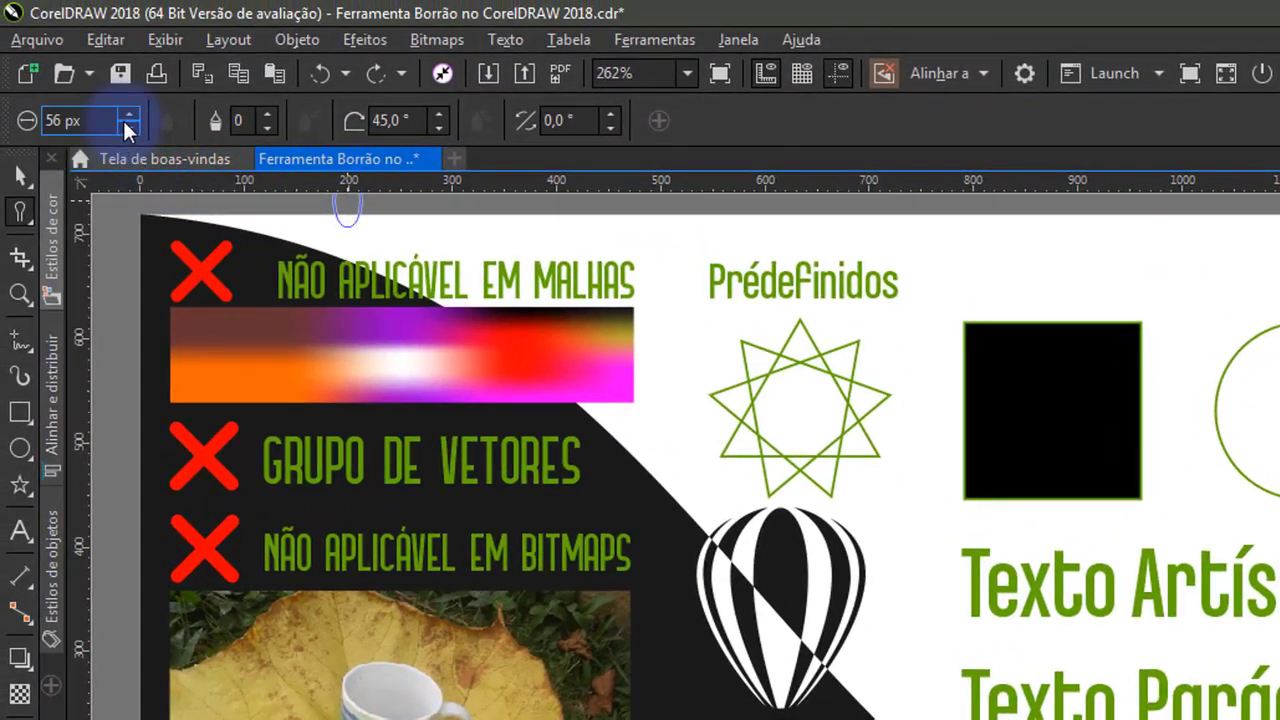
{"action": "left_click_drag", "start_coordinate": [125, 123], "coordinate": [131, 131]}
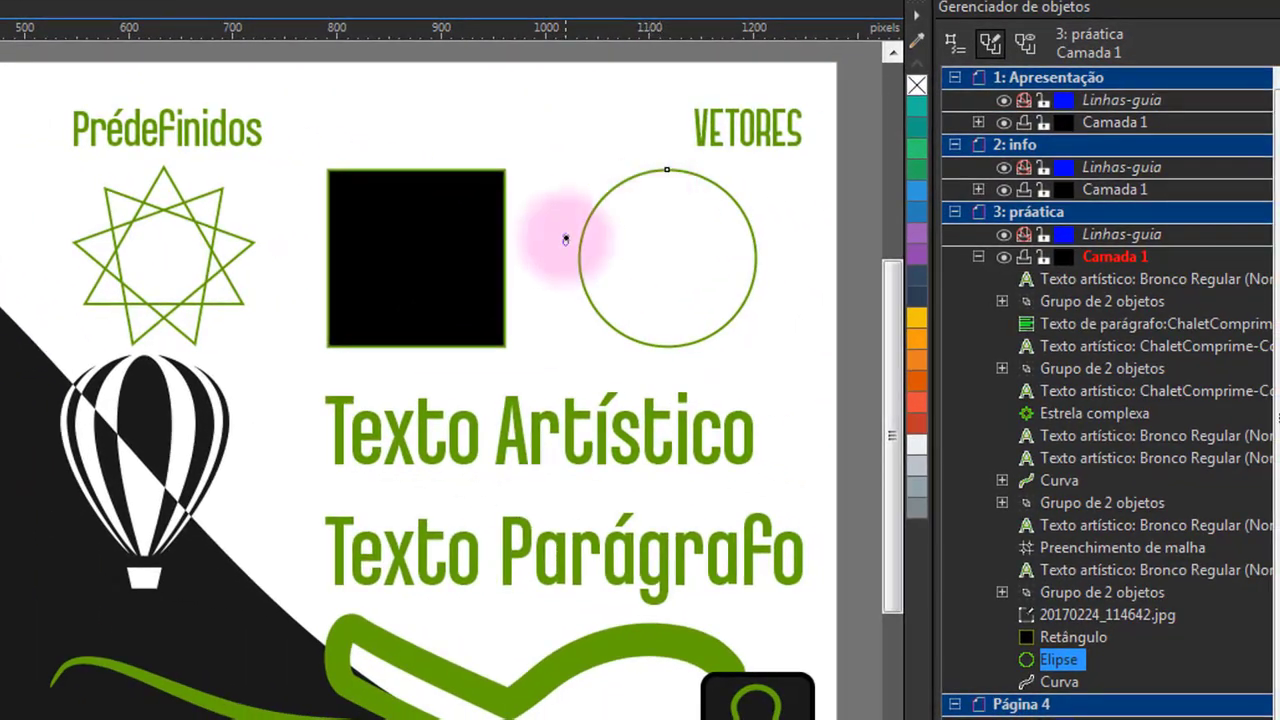
{"action": "left_click_drag", "start_coordinate": [565, 239], "coordinate": [660, 242]}
{"action": "key", "text": "ctrl+z"}
{"action": "mouse_move", "coordinate": [564, 240]}
{"action": "left_mouse_down"}
{"action": "mouse_move", "coordinate": [649, 238]}
{"action": "mouse_move", "coordinate": [574, 268]}
{"action": "mouse_move", "coordinate": [524, 268]}
{"action": "mouse_move", "coordinate": [663, 296]}
{"action": "left_mouse_up"}
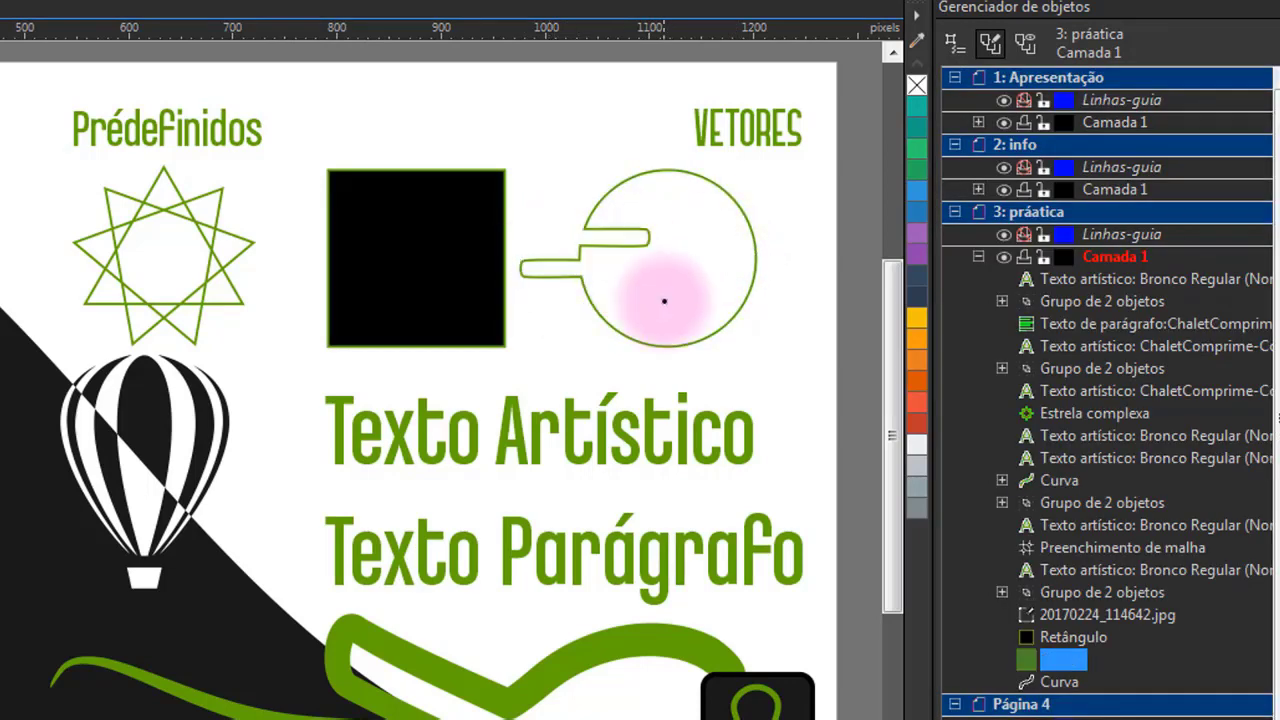
{"action": "left_click_drag", "start_coordinate": [688, 206], "coordinate": [562, 199]}
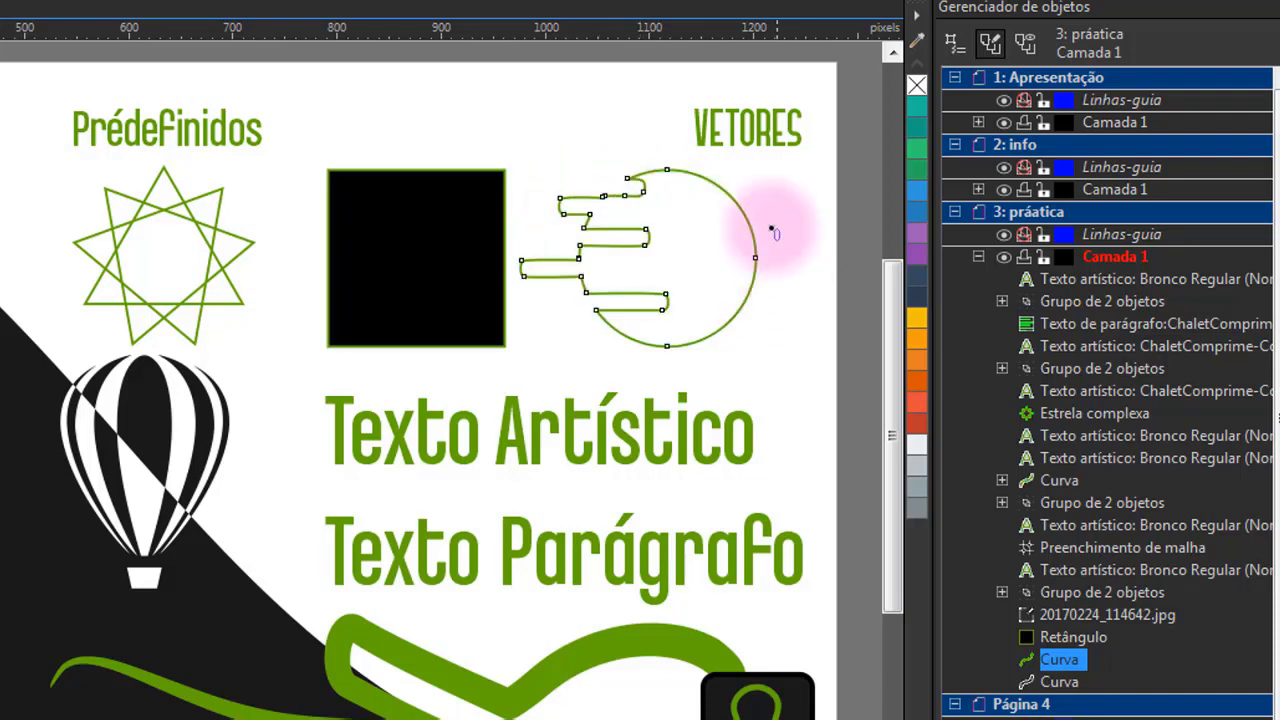
Step: Try a series of inward smears along the circle's right edge and undo them
{"action": "left_click_drag", "start_coordinate": [766, 216], "coordinate": [688, 223]}
{"action": "left_click_drag", "start_coordinate": [775, 263], "coordinate": [697, 262]}
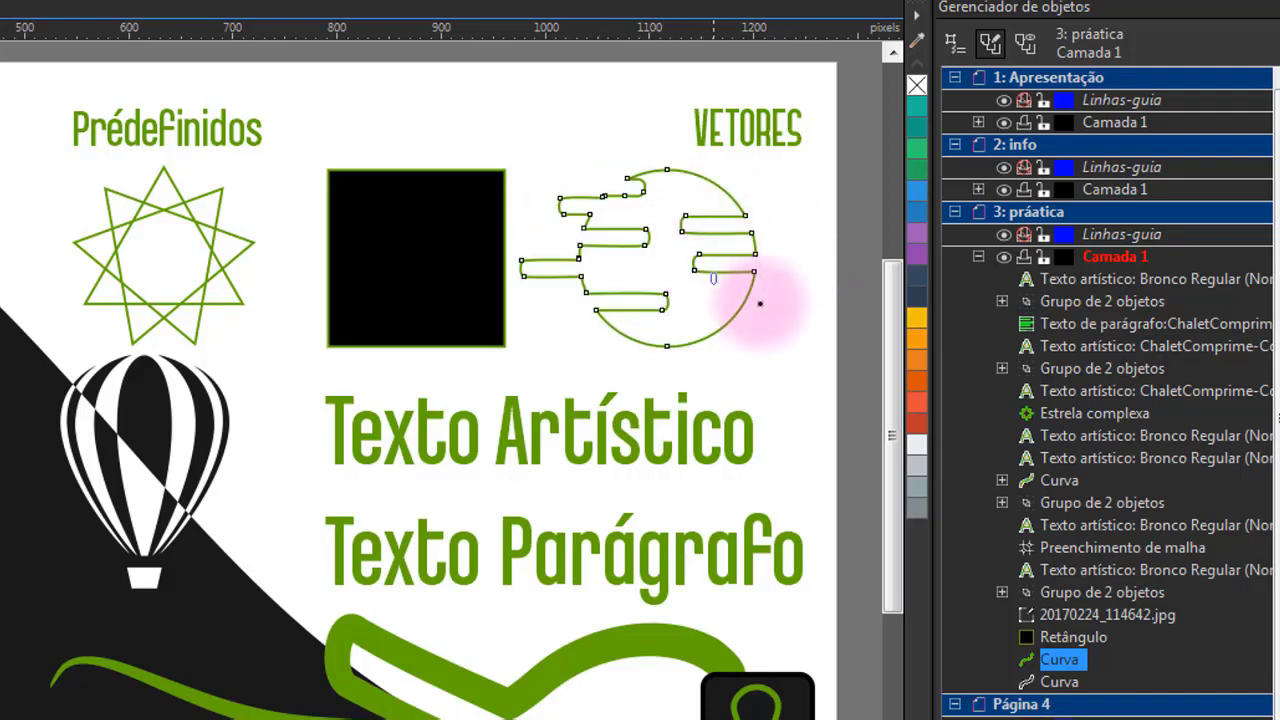
{"action": "left_click_drag", "start_coordinate": [766, 298], "coordinate": [690, 297]}
{"action": "left_click_drag", "start_coordinate": [730, 336], "coordinate": [650, 330]}
{"action": "key", "text": "ctrl+z"}
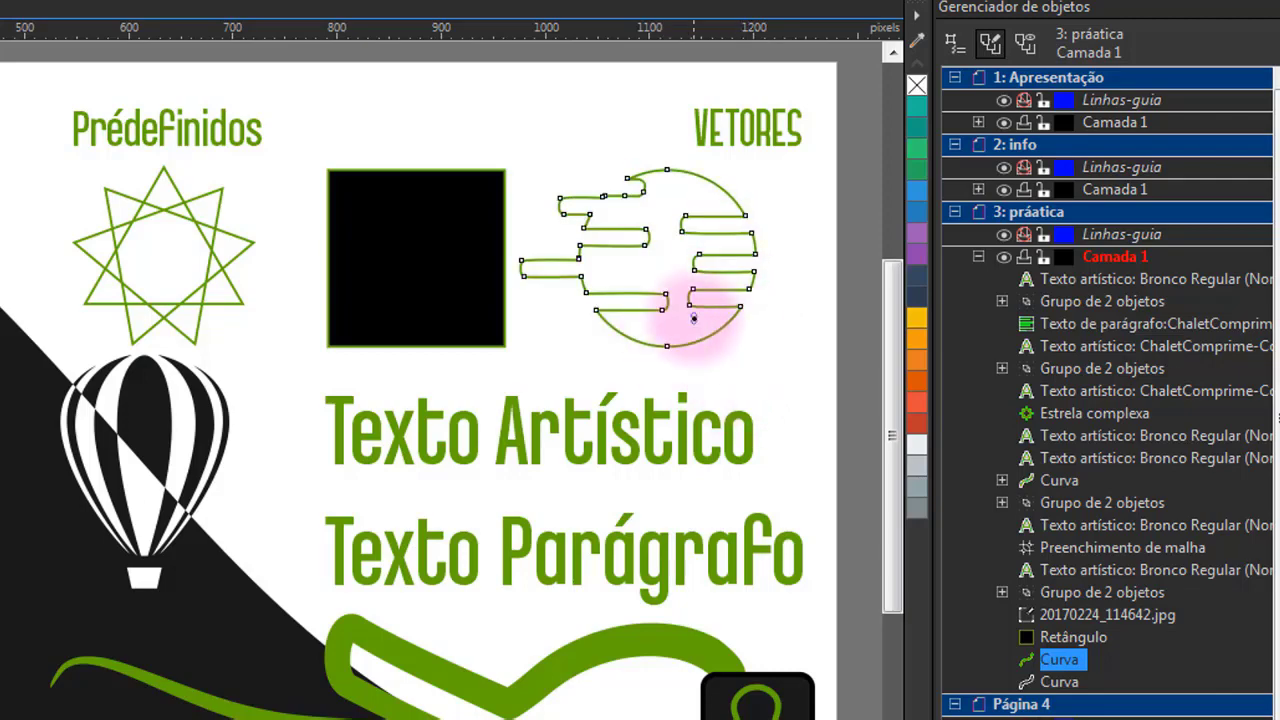
{"action": "key", "text": "ctrl+z"}
{"action": "key", "text": "ctrl+z"}
{"action": "key", "text": "ctrl+z"}
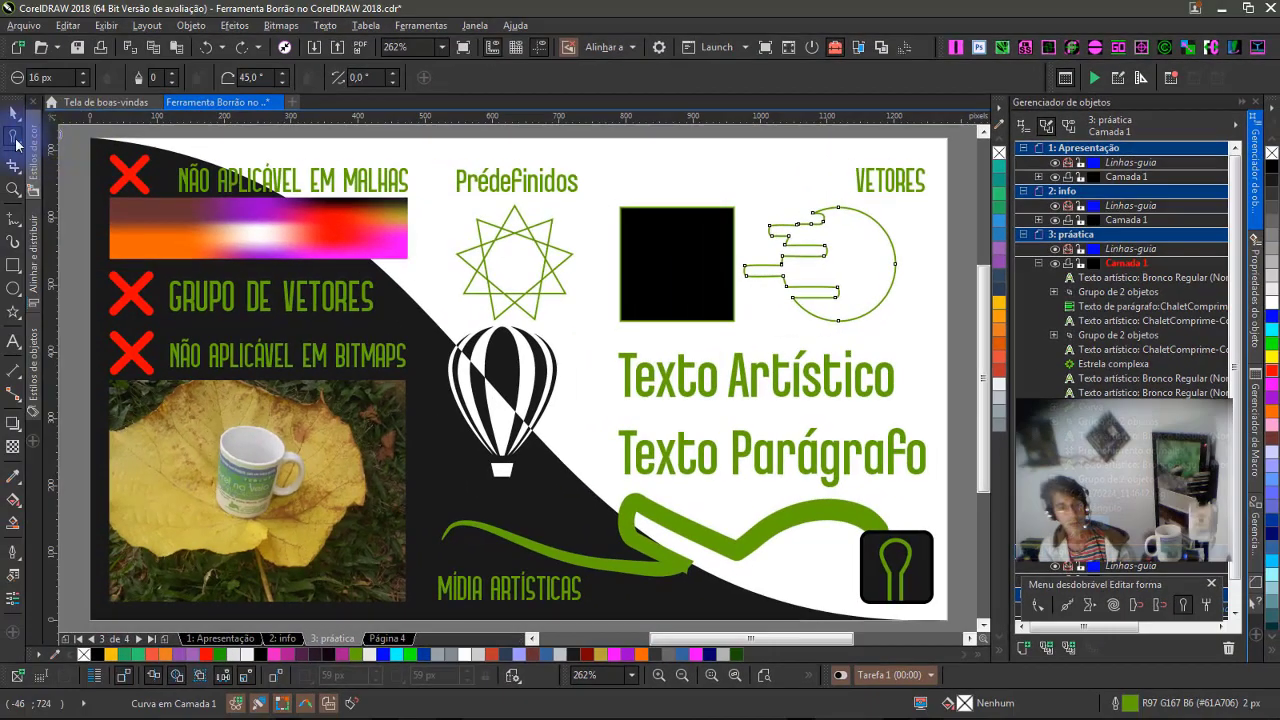
Step: Move the floating Editar forma tool set above the black square and choose the Mancha tool
{"action": "left_click", "coordinate": [14, 143]}
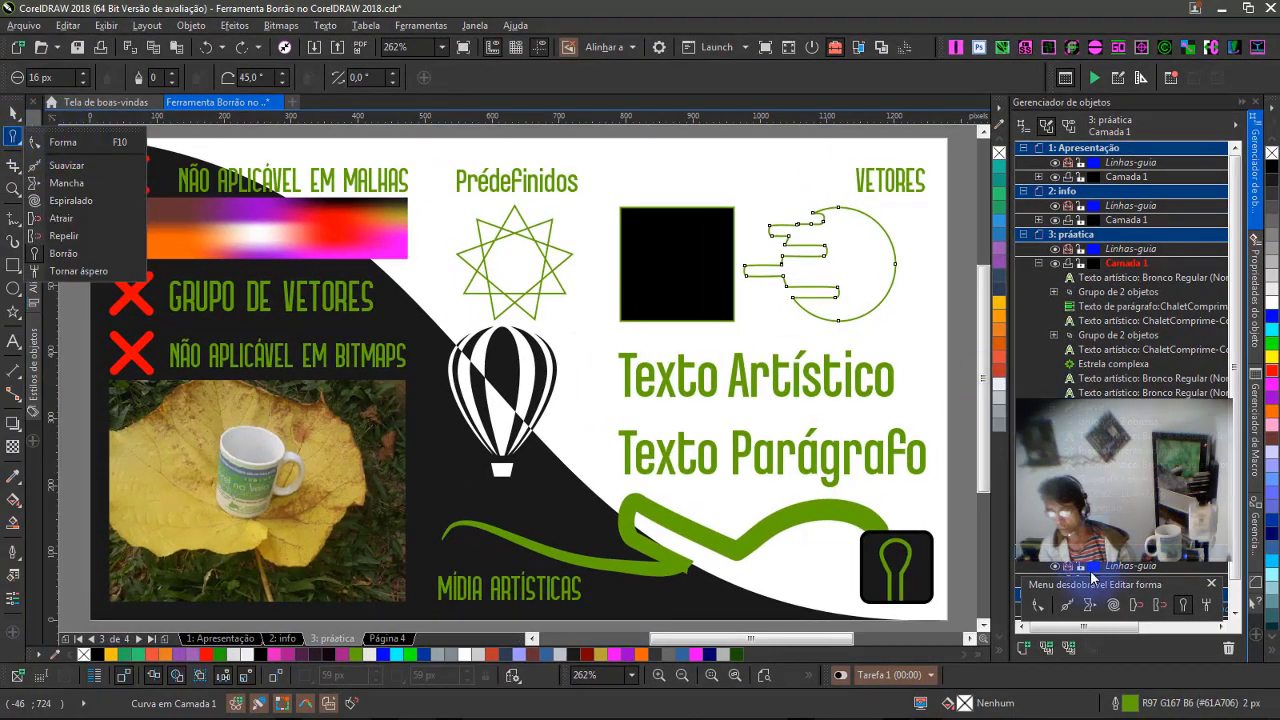
{"action": "left_click_drag", "start_coordinate": [1090, 590], "coordinate": [672, 150]}
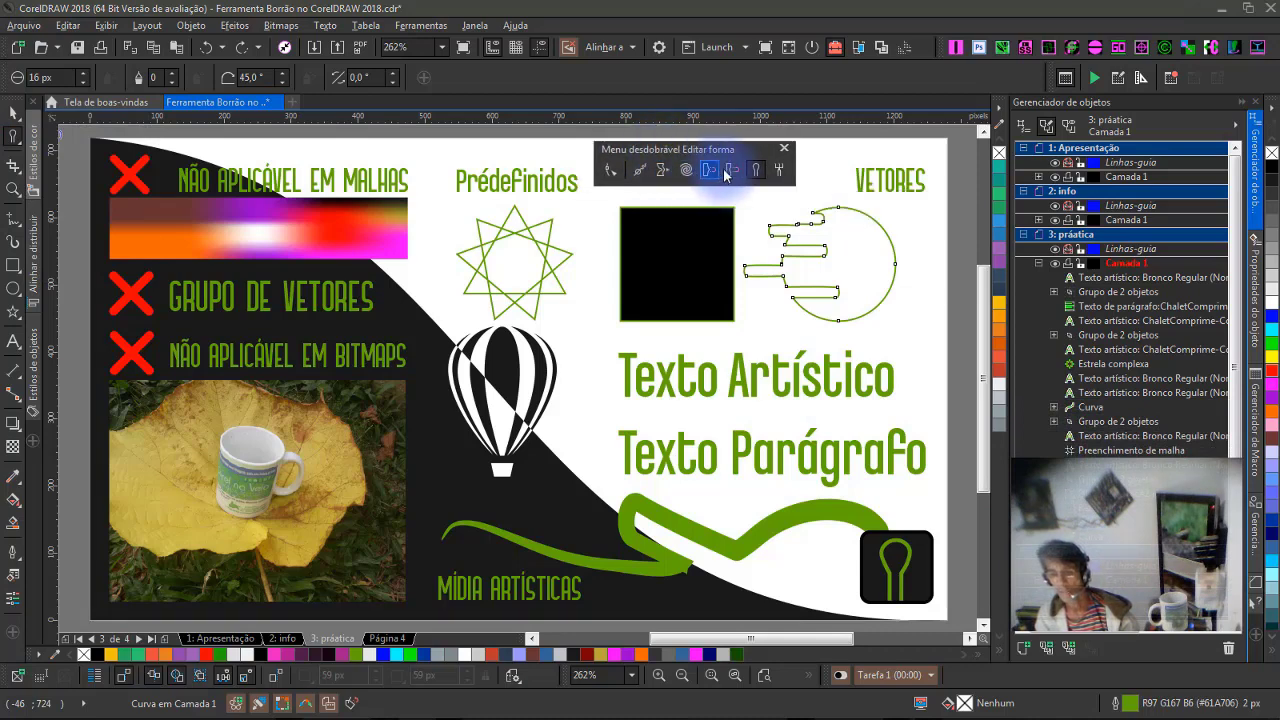
{"action": "left_click", "coordinate": [660, 172]}
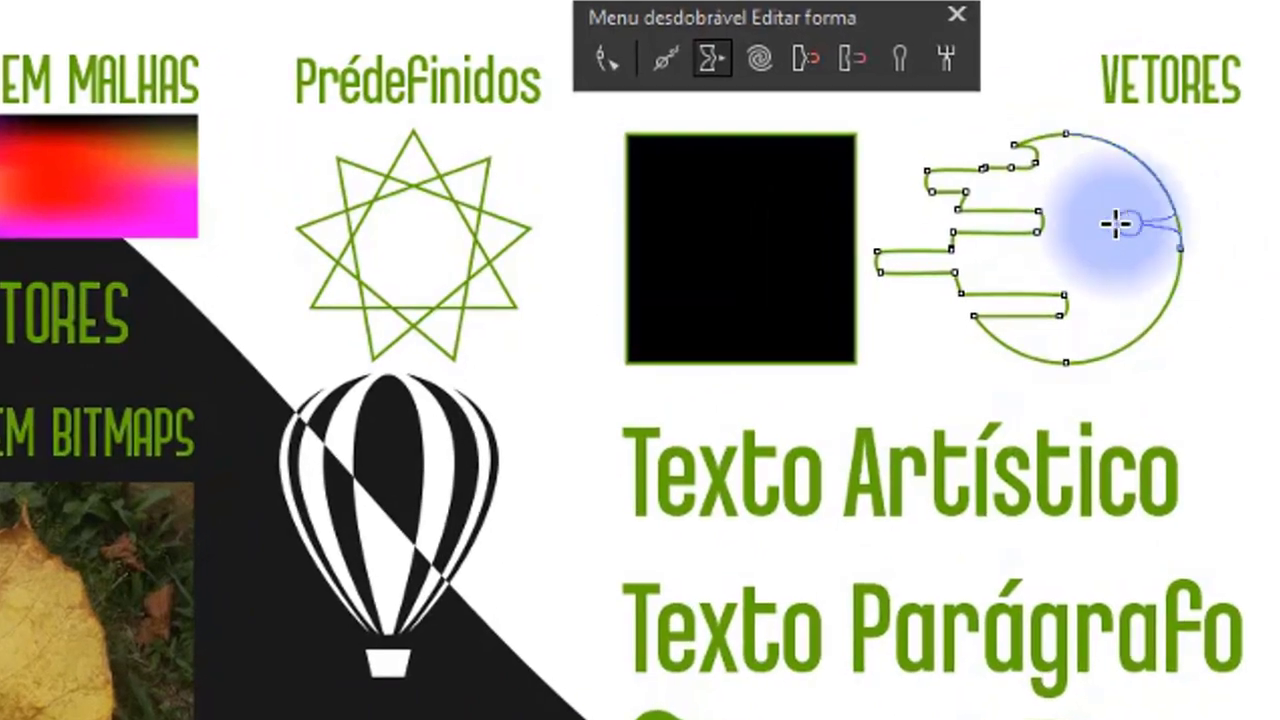
Step: Try the Mancha tool on the circle's right edge with a 19 px nib at pressures 85 and 91, undoing the strokes
{"action": "left_click_drag", "start_coordinate": [865, 252], "coordinate": [854, 252]}
{"action": "left_click_drag", "start_coordinate": [1099, 224], "coordinate": [1097, 224]}
{"action": "key", "text": "ctrl+z"}
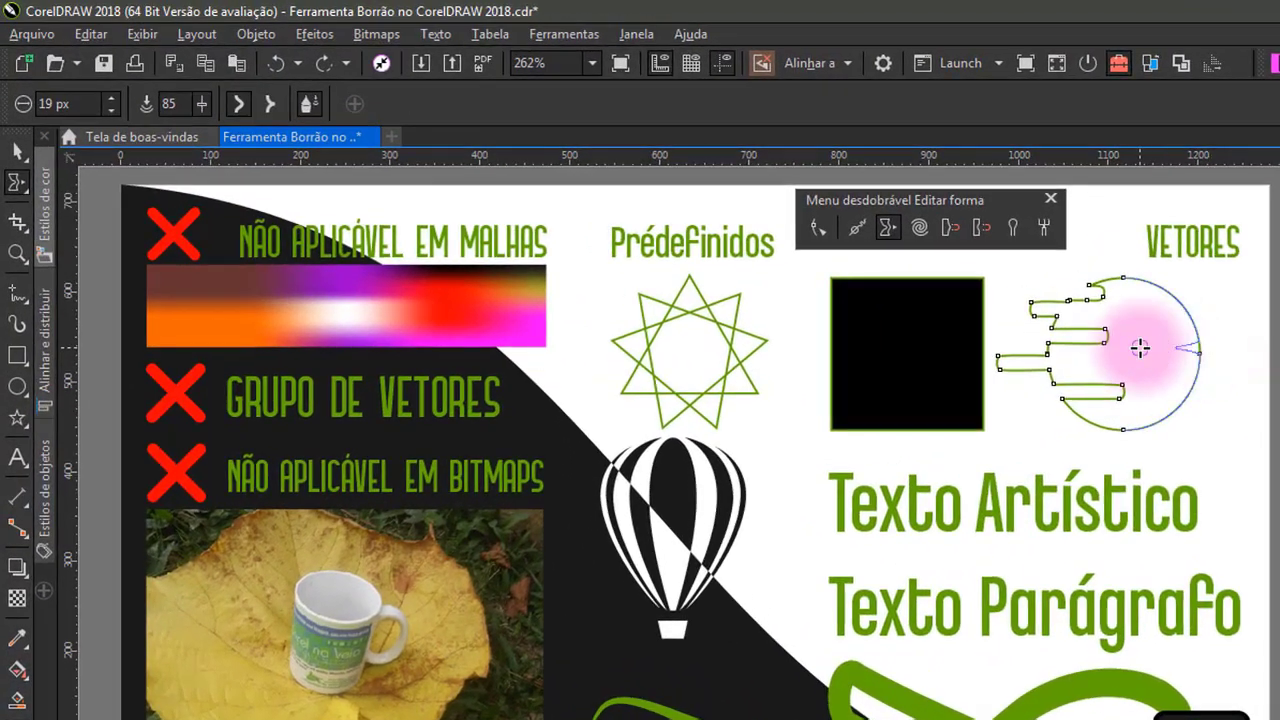
{"action": "left_click_drag", "start_coordinate": [1140, 348], "coordinate": [1140, 350]}
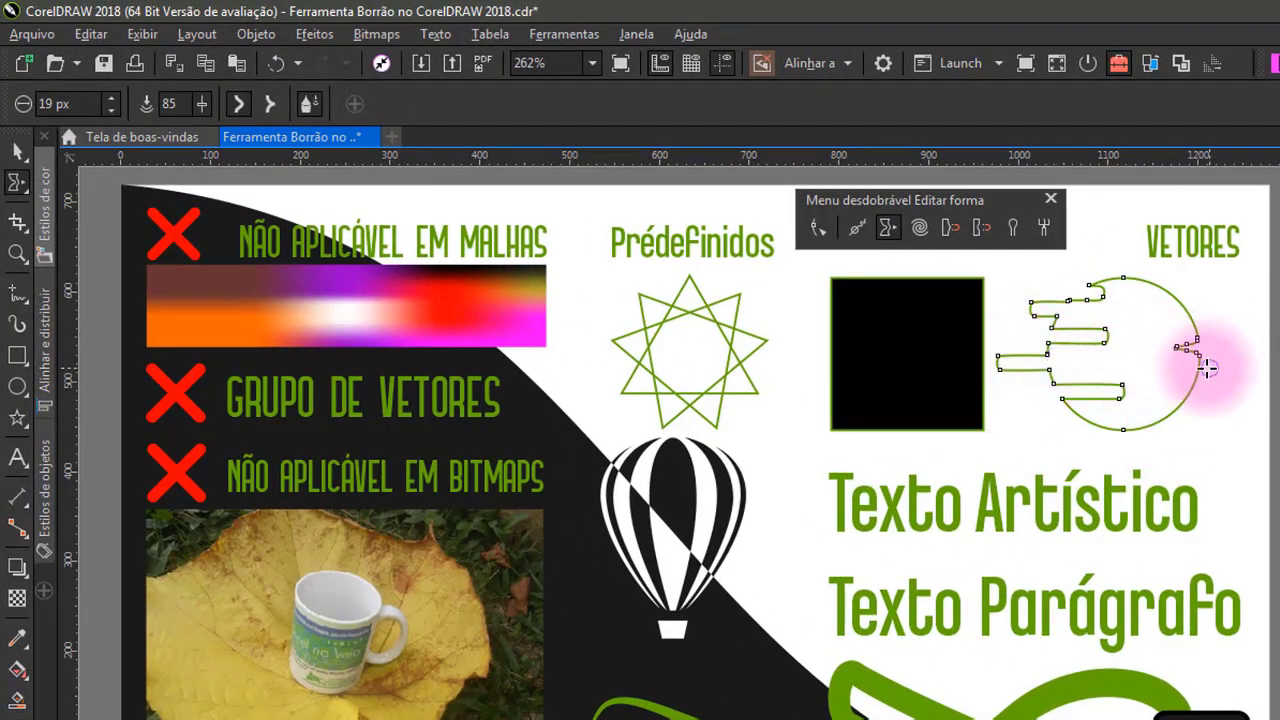
{"action": "key", "text": "ctrl+z"}
{"action": "key", "text": "ctrl+z"}
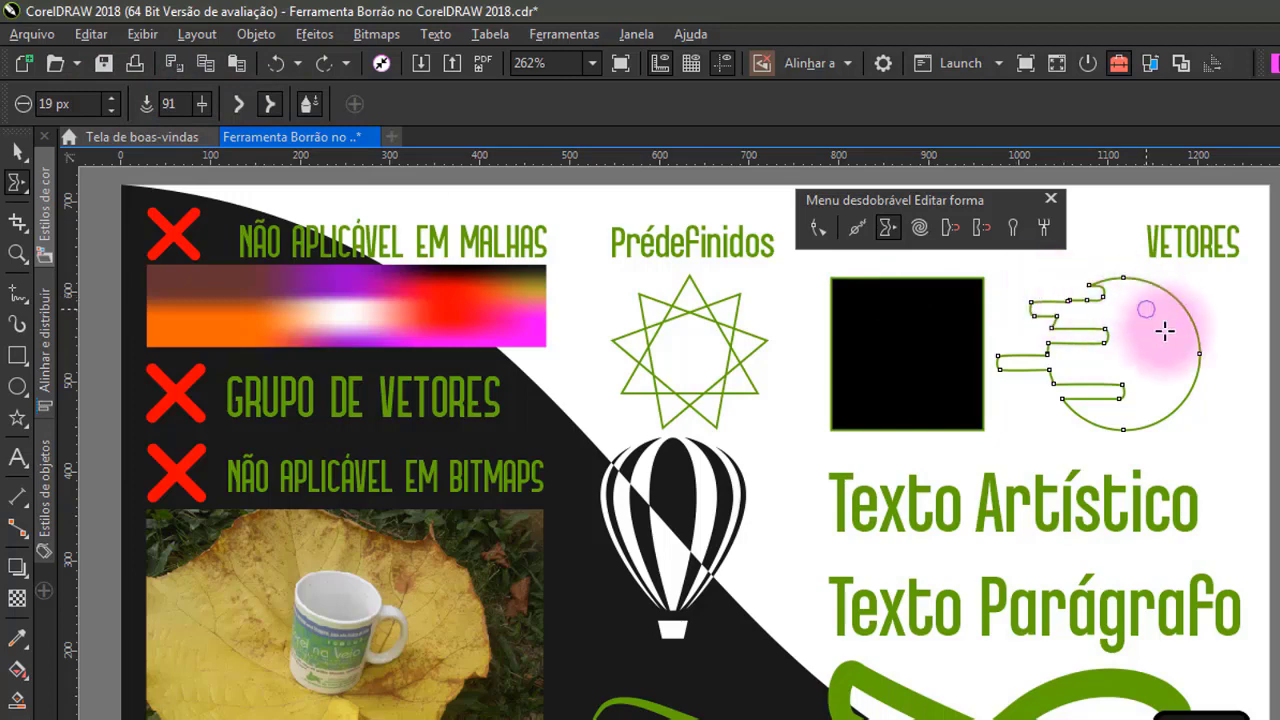
{"action": "mouse_move", "coordinate": [1202, 354]}
{"action": "left_mouse_down"}
{"action": "mouse_move", "coordinate": [1157, 352]}
{"action": "mouse_move", "coordinate": [1201, 351]}
{"action": "mouse_move", "coordinate": [1191, 388]}
{"action": "left_mouse_up"}
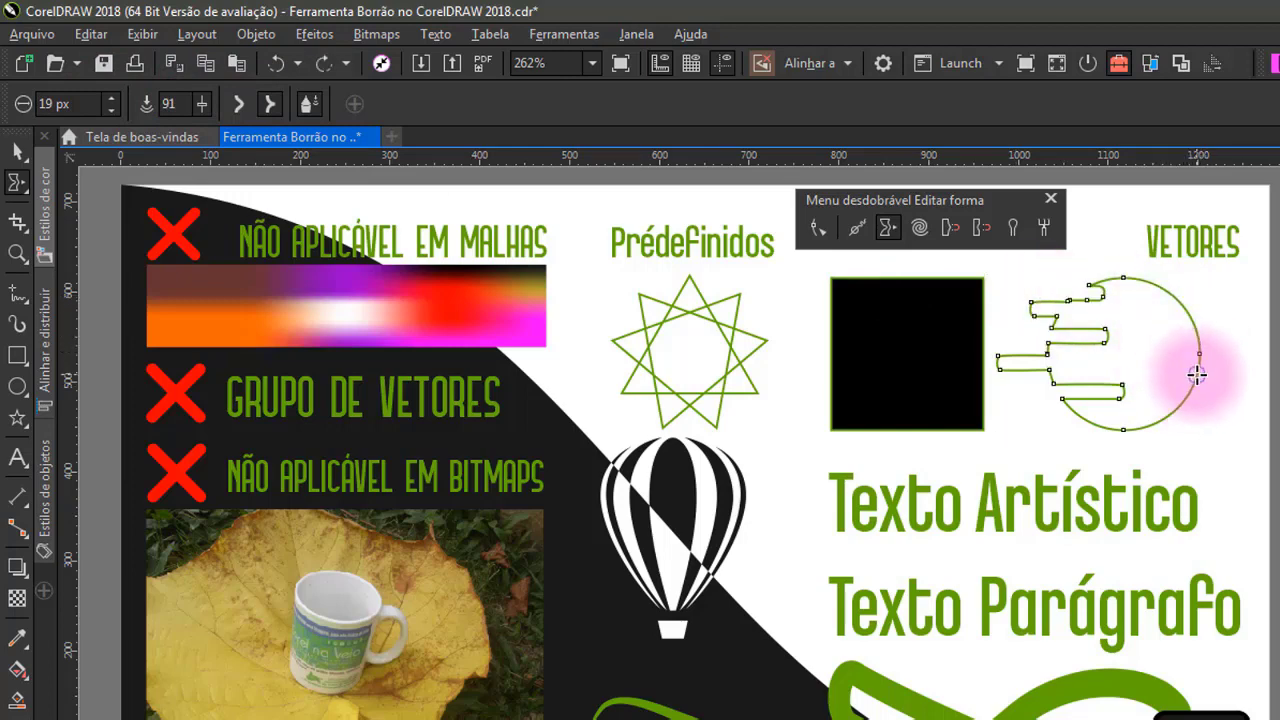
{"action": "key", "text": "ctrl+z"}
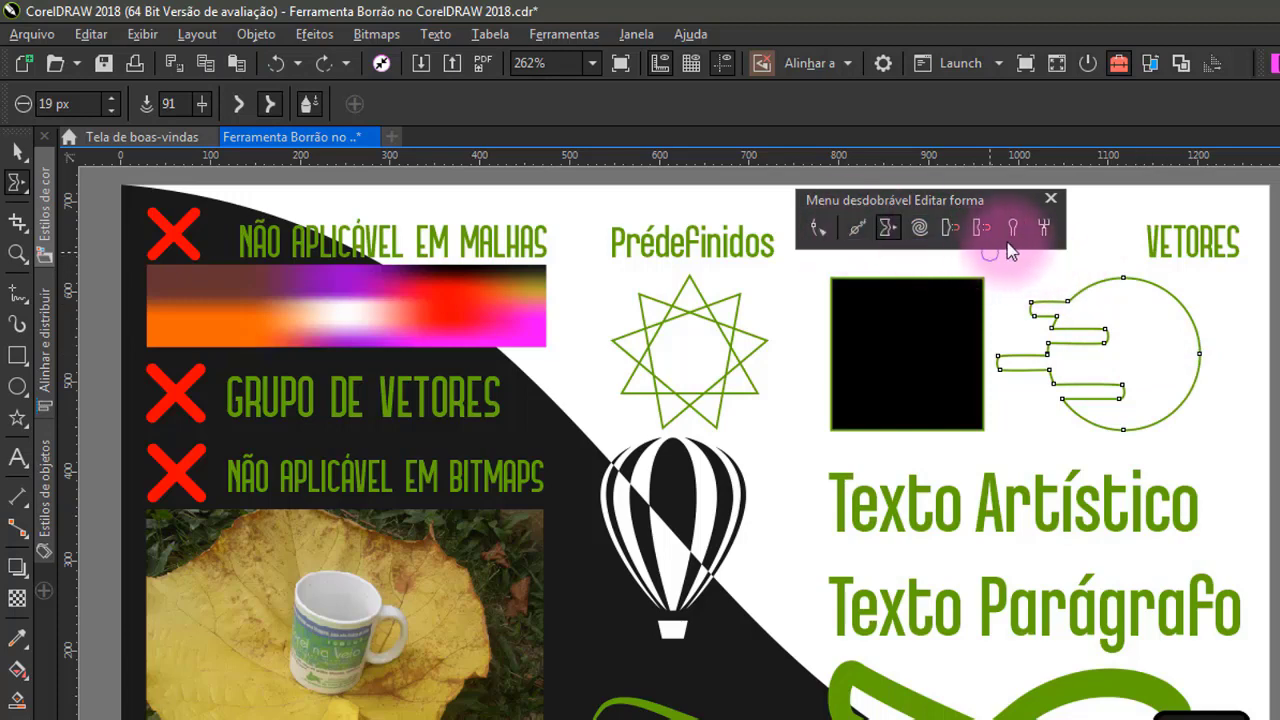
Step: Return to the Borrão tool and set its nib size to 32 px
{"action": "left_click", "coordinate": [1013, 229]}
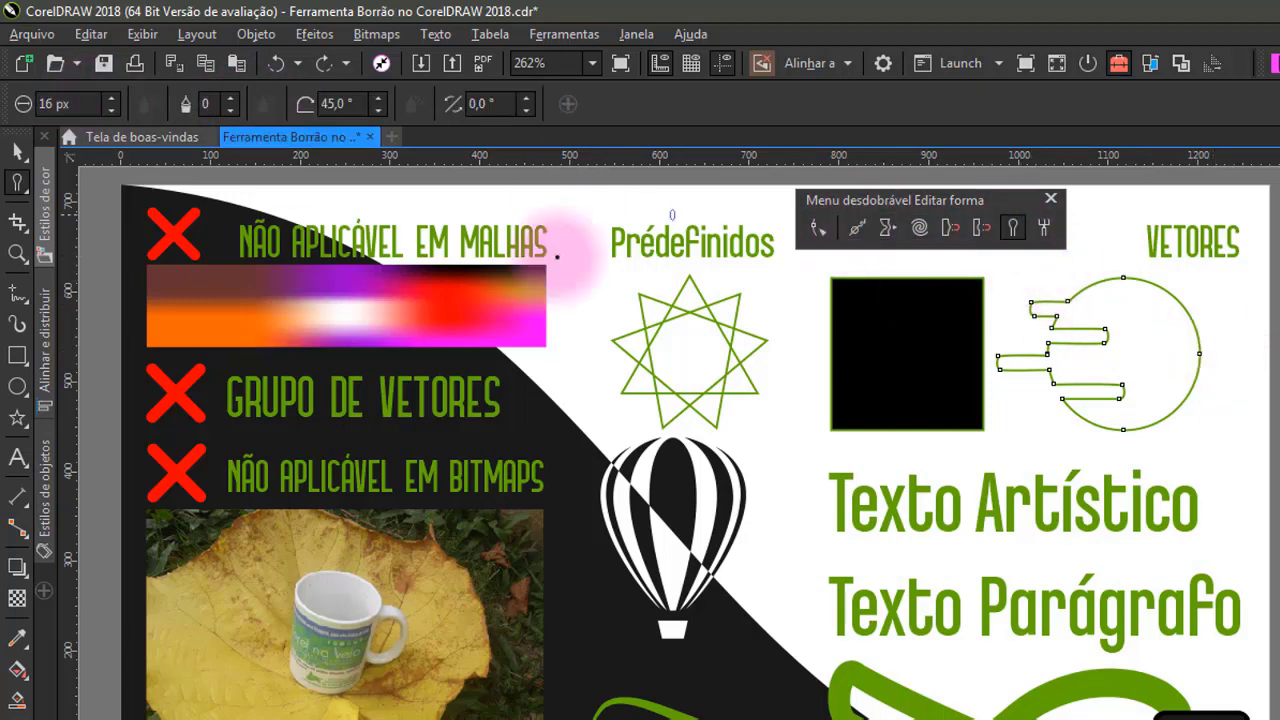
{"action": "left_click_drag", "start_coordinate": [1231, 371], "coordinate": [1236, 365]}
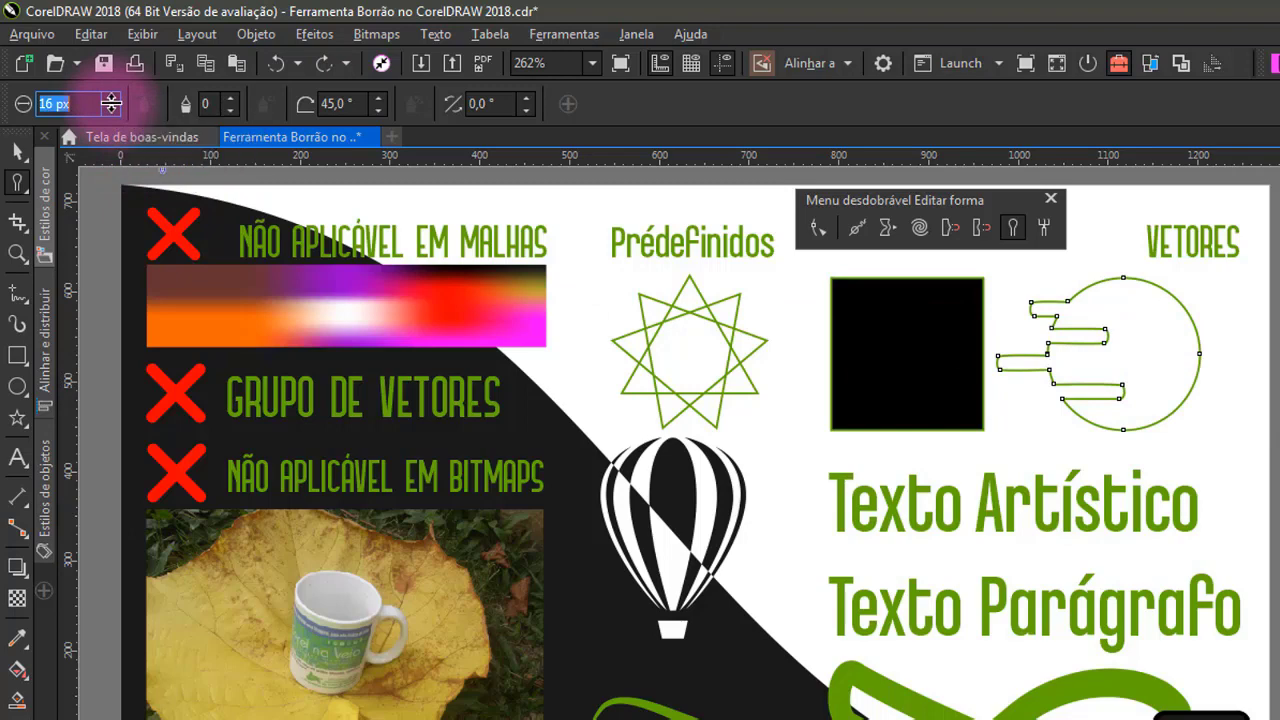
{"action": "left_click_drag", "start_coordinate": [111, 90], "coordinate": [111, 84]}
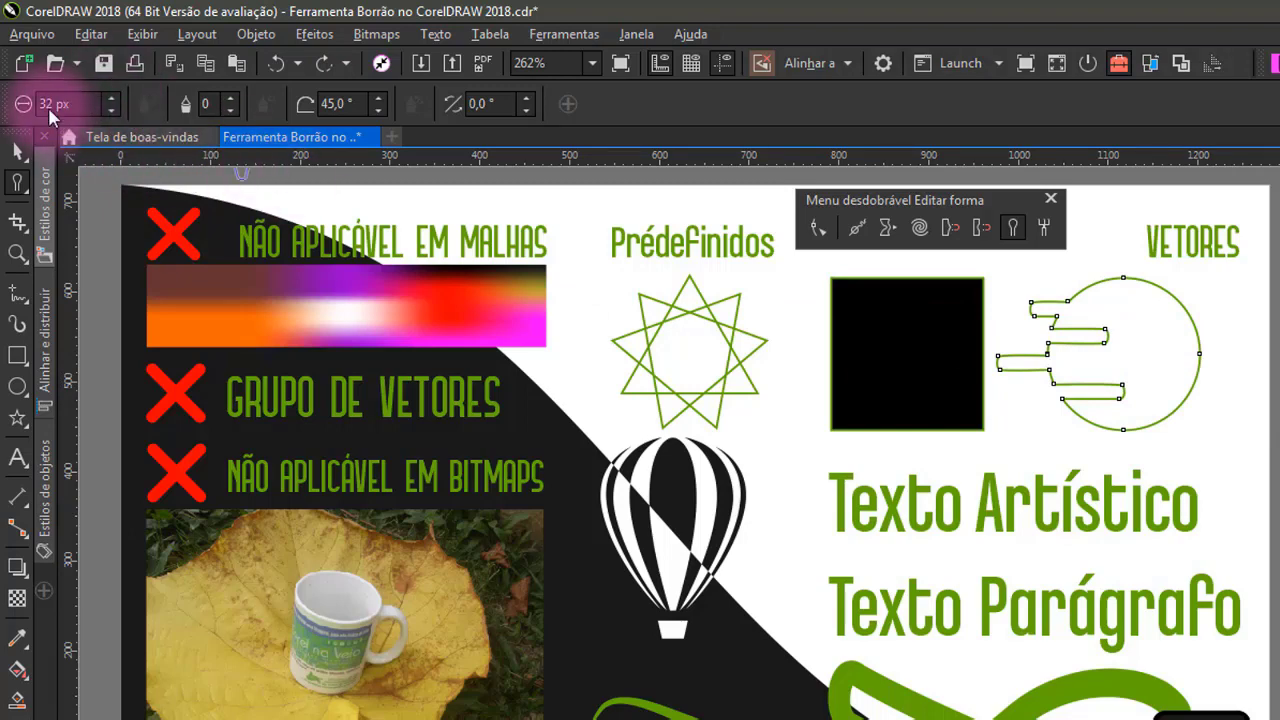
Step: Smear the circle's right edge inward with the 32 px nib, and display the Página 4 night scene clear of the floating tool set
{"action": "left_click_drag", "start_coordinate": [1206, 353], "coordinate": [1124, 353]}
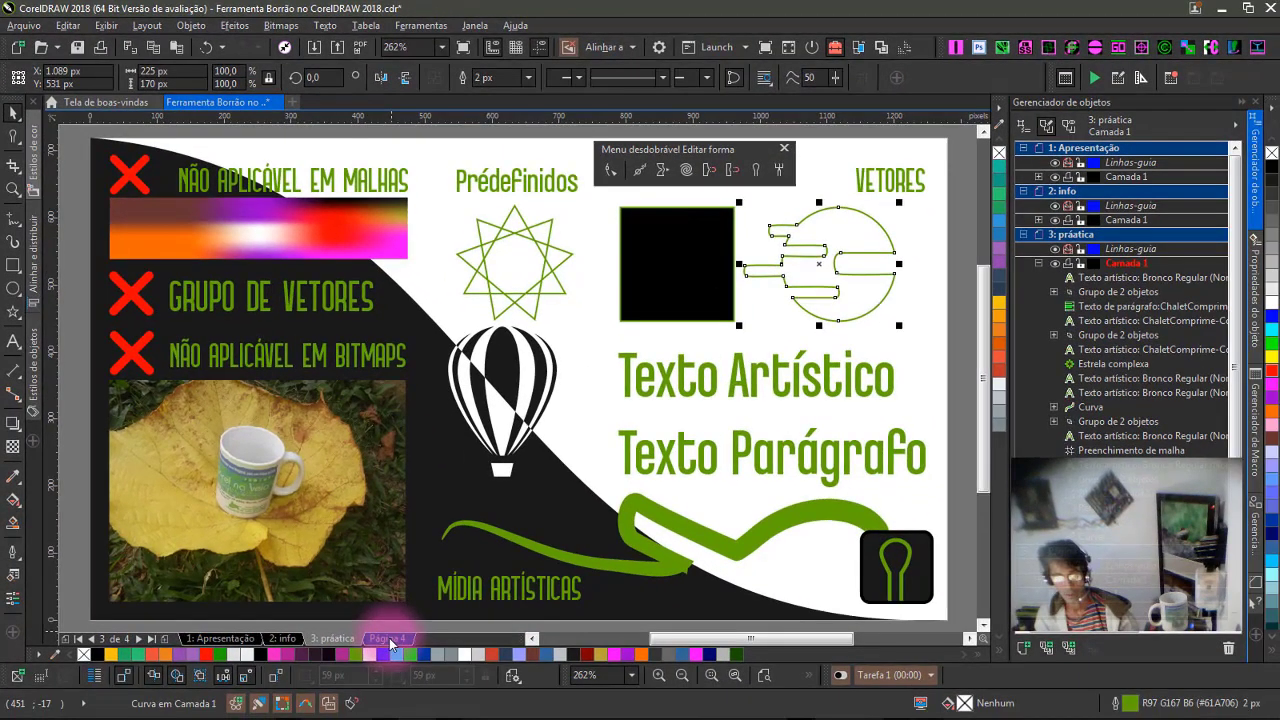
{"action": "left_click", "coordinate": [386, 638]}
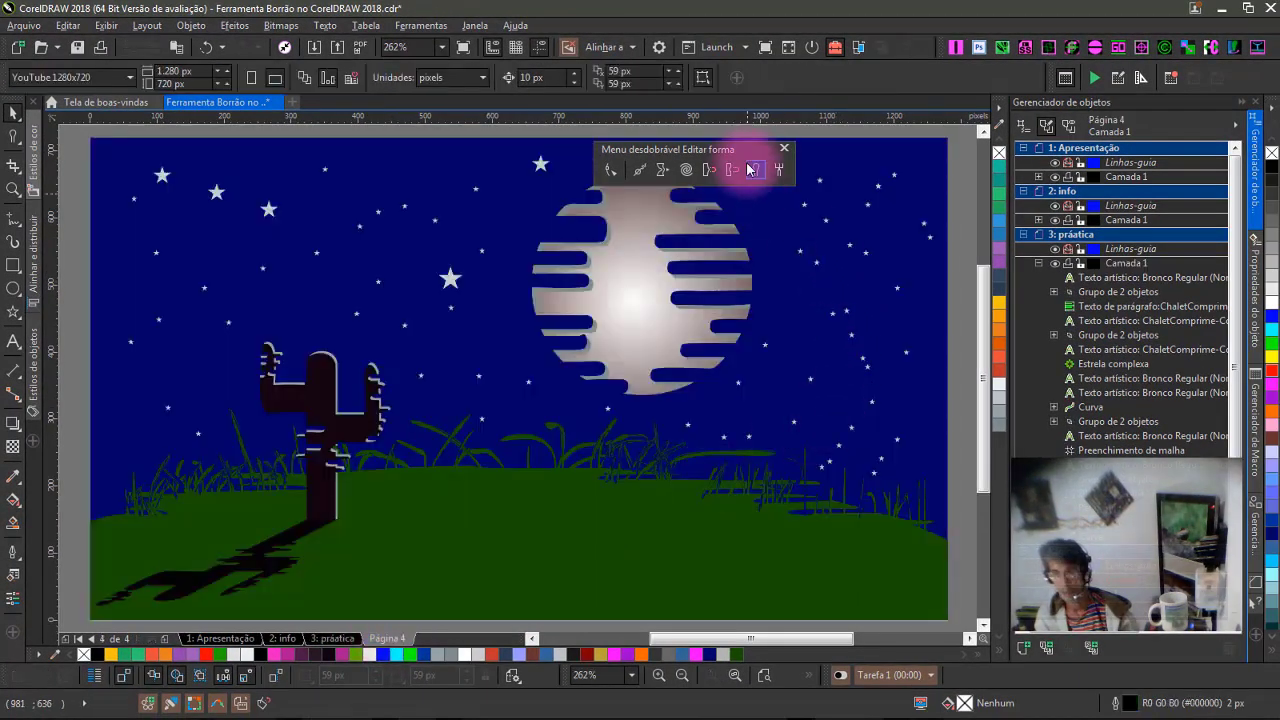
{"action": "left_click_drag", "start_coordinate": [746, 155], "coordinate": [1168, 575]}
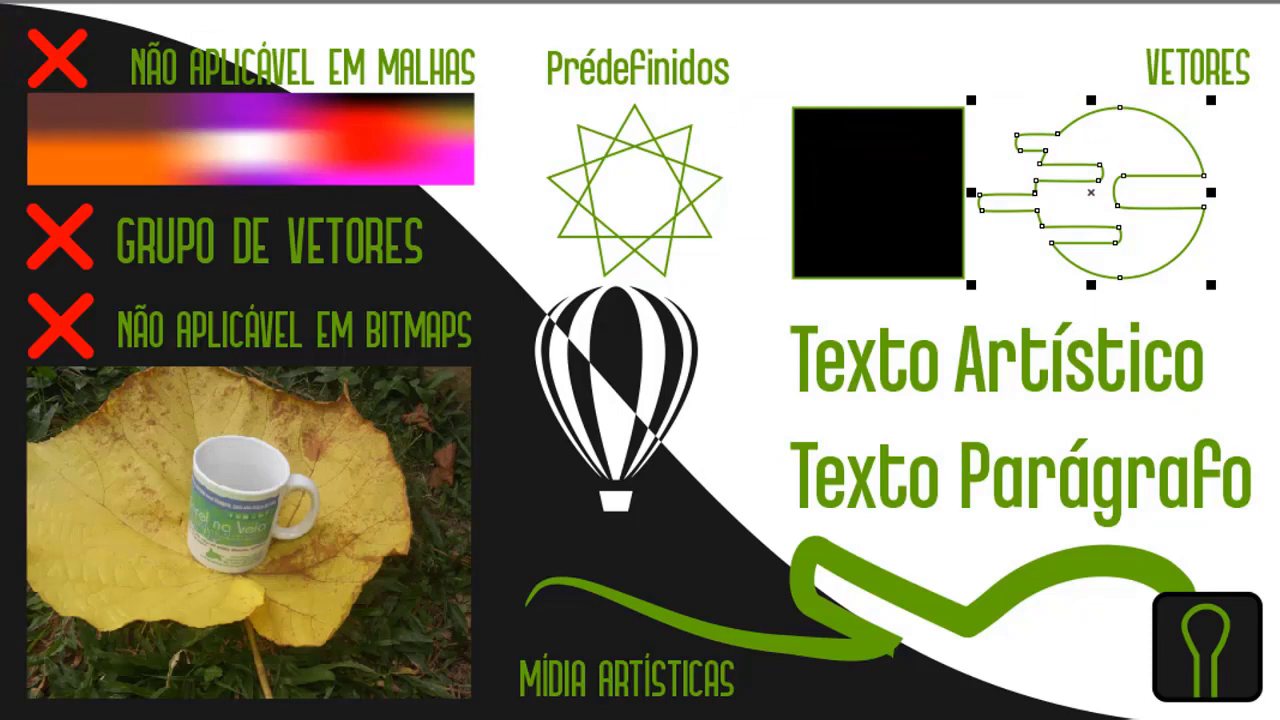
Step: Move the floating Editar forma tool set above the black square and choose the Borrão tool for the circle
{"action": "mouse_move", "coordinate": [1084, 532]}
{"action": "left_mouse_down"}
{"action": "mouse_move", "coordinate": [906, 137]}
{"action": "mouse_move", "coordinate": [928, 18]}
{"action": "left_mouse_up"}
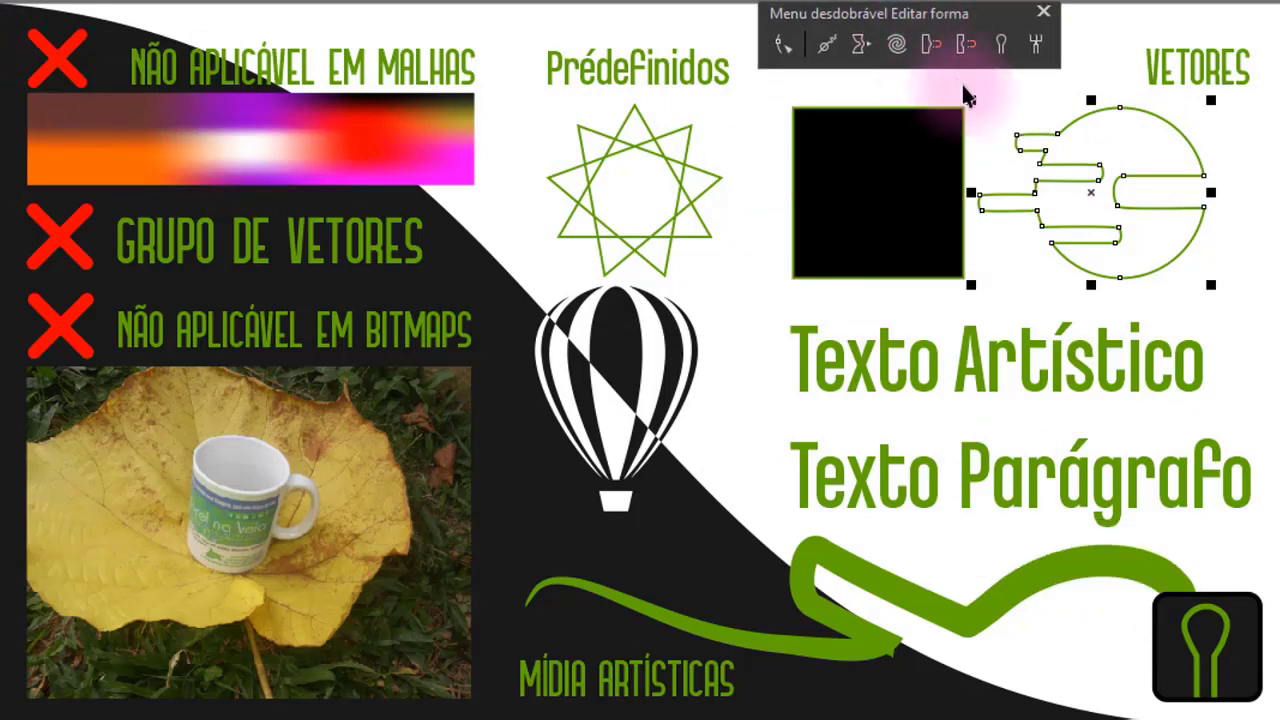
{"action": "left_click", "coordinate": [1000, 47]}
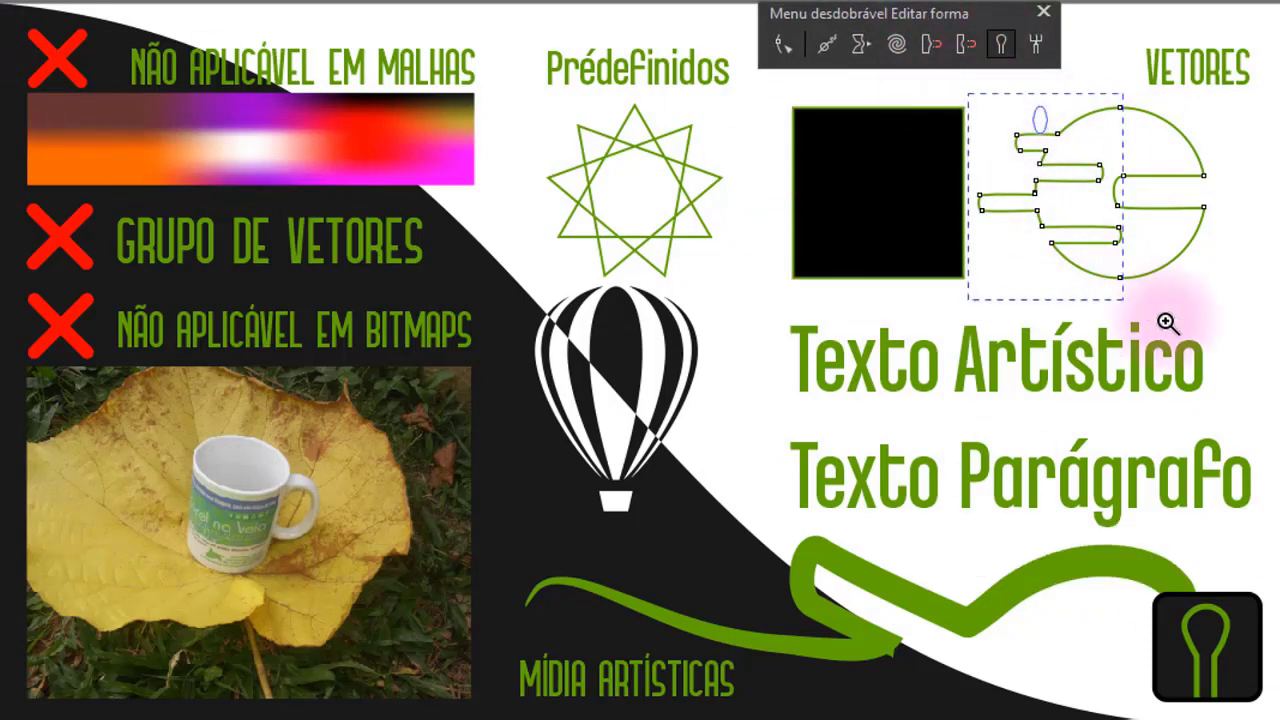
{"action": "left_click_drag", "start_coordinate": [1218, 287], "coordinate": [1224, 283]}
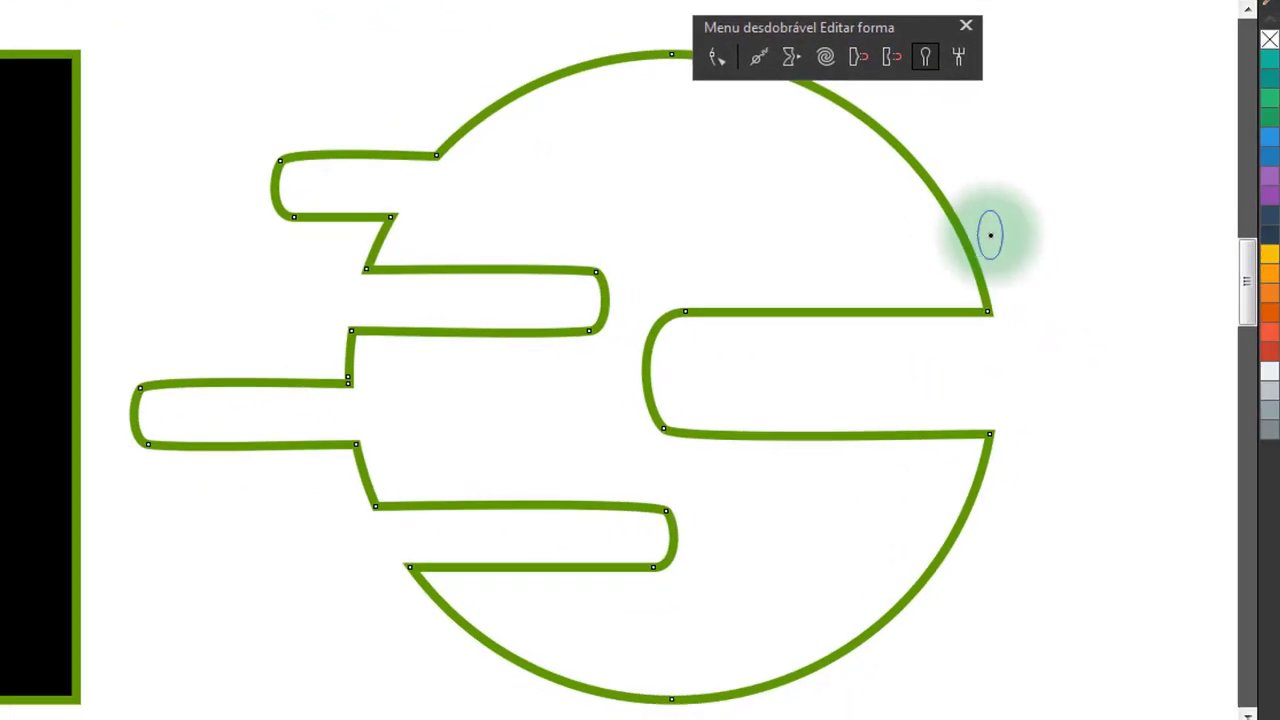
Step: Try inward smears in different directions on the circle's right edge above the wide notch, undoing each one
{"action": "mouse_move", "coordinate": [990, 235]}
{"action": "left_mouse_down"}
{"action": "mouse_move", "coordinate": [834, 234]}
{"action": "mouse_move", "coordinate": [806, 246]}
{"action": "mouse_move", "coordinate": [786, 301]}
{"action": "left_mouse_up"}
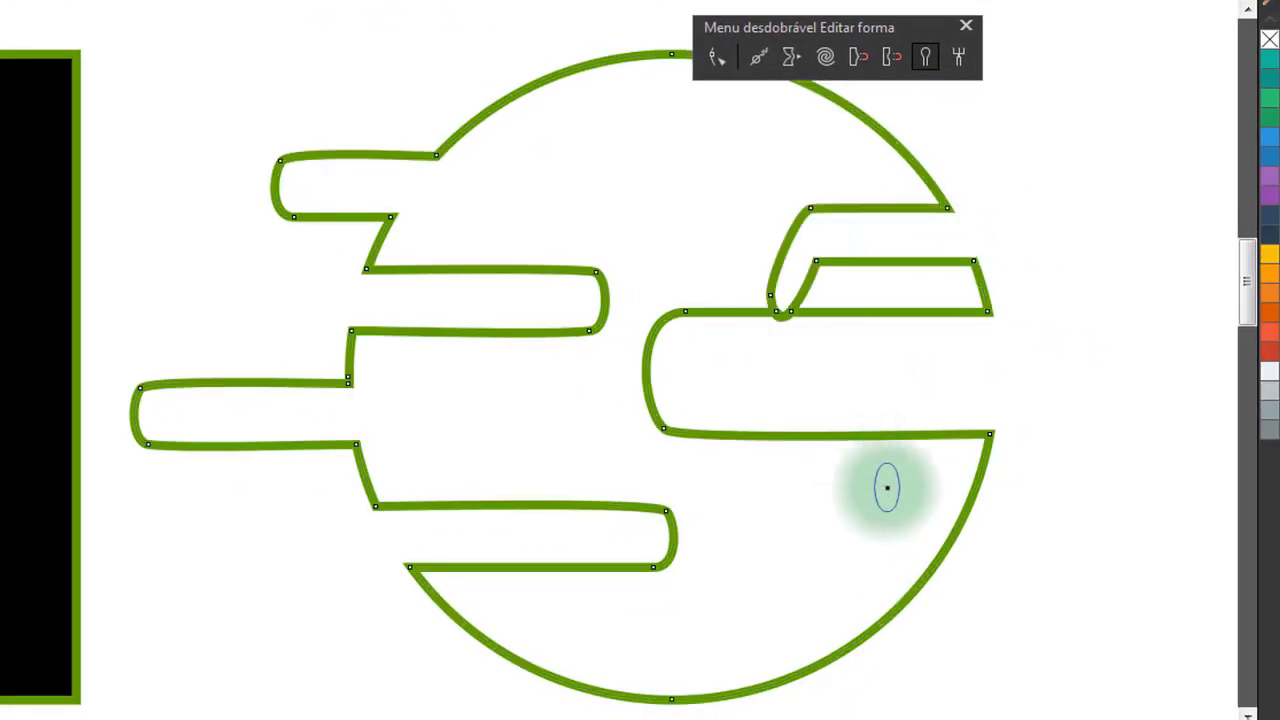
{"action": "mouse_move", "coordinate": [985, 237]}
{"action": "left_mouse_down"}
{"action": "mouse_move", "coordinate": [791, 230]}
{"action": "mouse_move", "coordinate": [754, 189]}
{"action": "mouse_move", "coordinate": [753, 142]}
{"action": "left_mouse_up"}
{"action": "key", "text": "ctrl+z"}
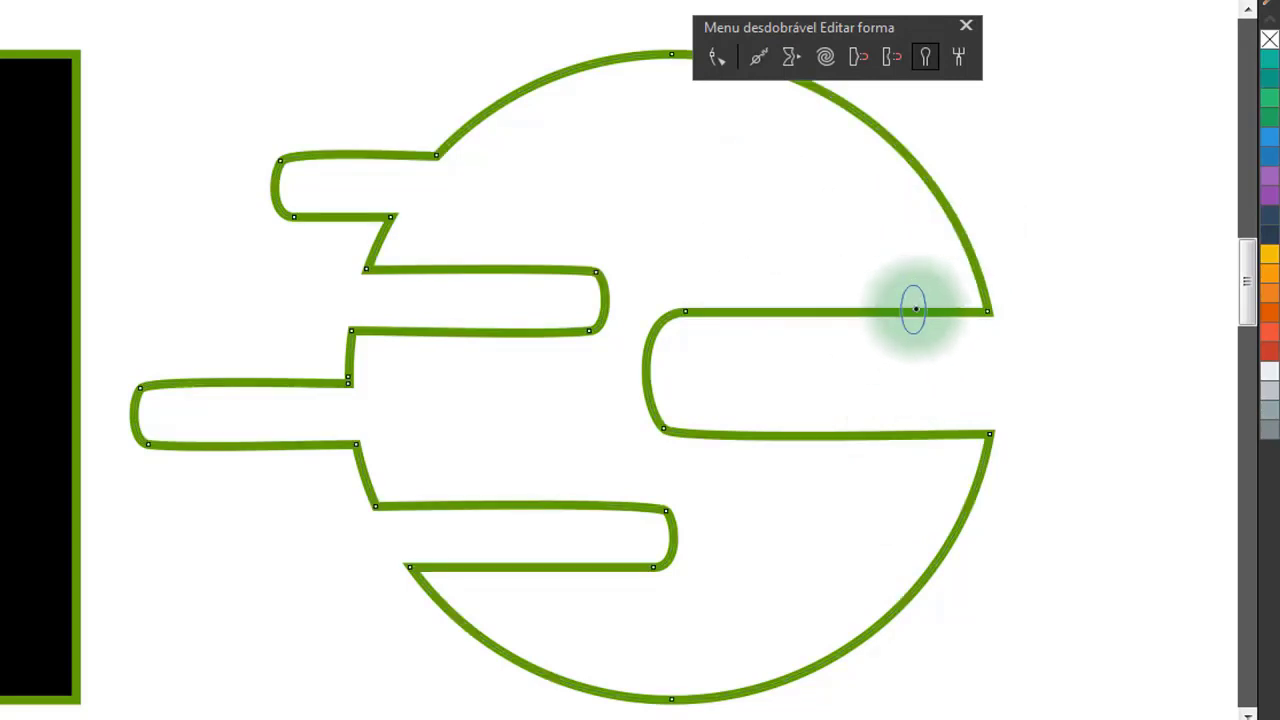
{"action": "mouse_move", "coordinate": [994, 220]}
{"action": "left_mouse_down"}
{"action": "mouse_move", "coordinate": [720, 192]}
{"action": "mouse_move", "coordinate": [668, 192]}
{"action": "mouse_move", "coordinate": [639, 220]}
{"action": "mouse_move", "coordinate": [712, 249]}
{"action": "mouse_move", "coordinate": [702, 180]}
{"action": "mouse_move", "coordinate": [650, 175]}
{"action": "left_mouse_up"}
{"action": "key", "text": "ctrl+z"}
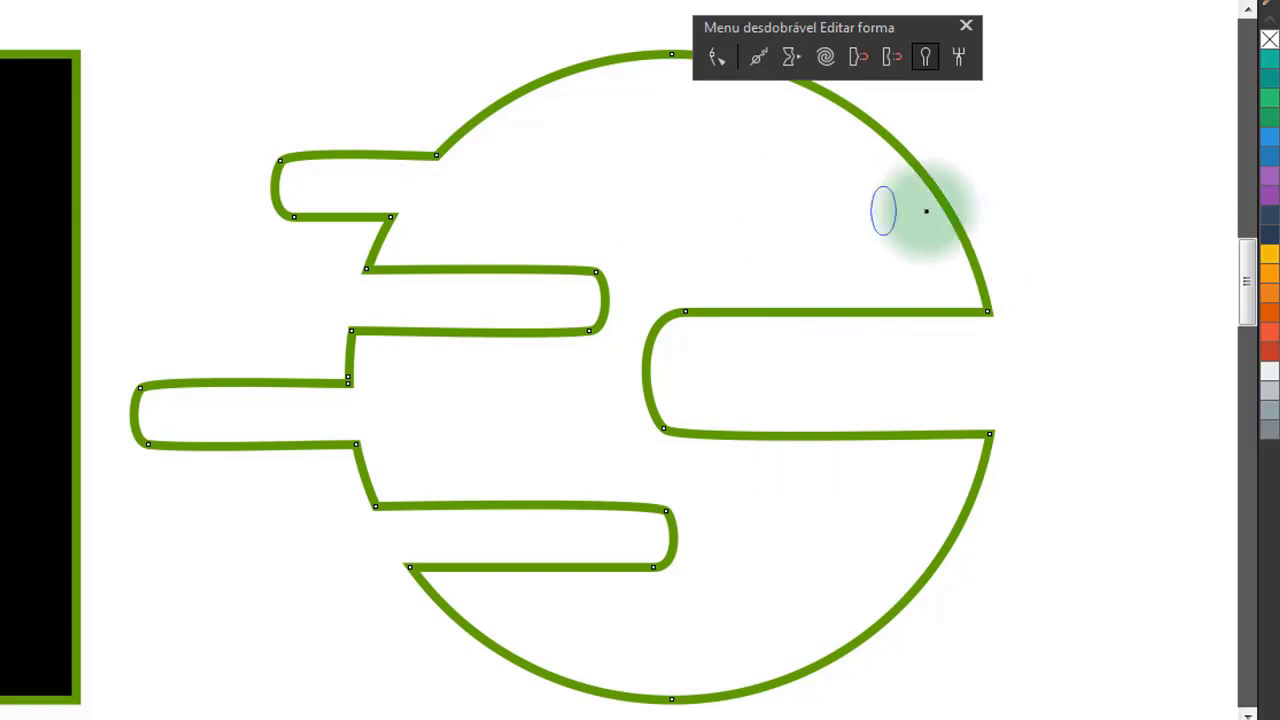
Step: Smear the circle's right edge inward above and below the wide notch, and pull one lobe outward from the lower right
{"action": "left_click_drag", "start_coordinate": [1003, 200], "coordinate": [661, 203]}
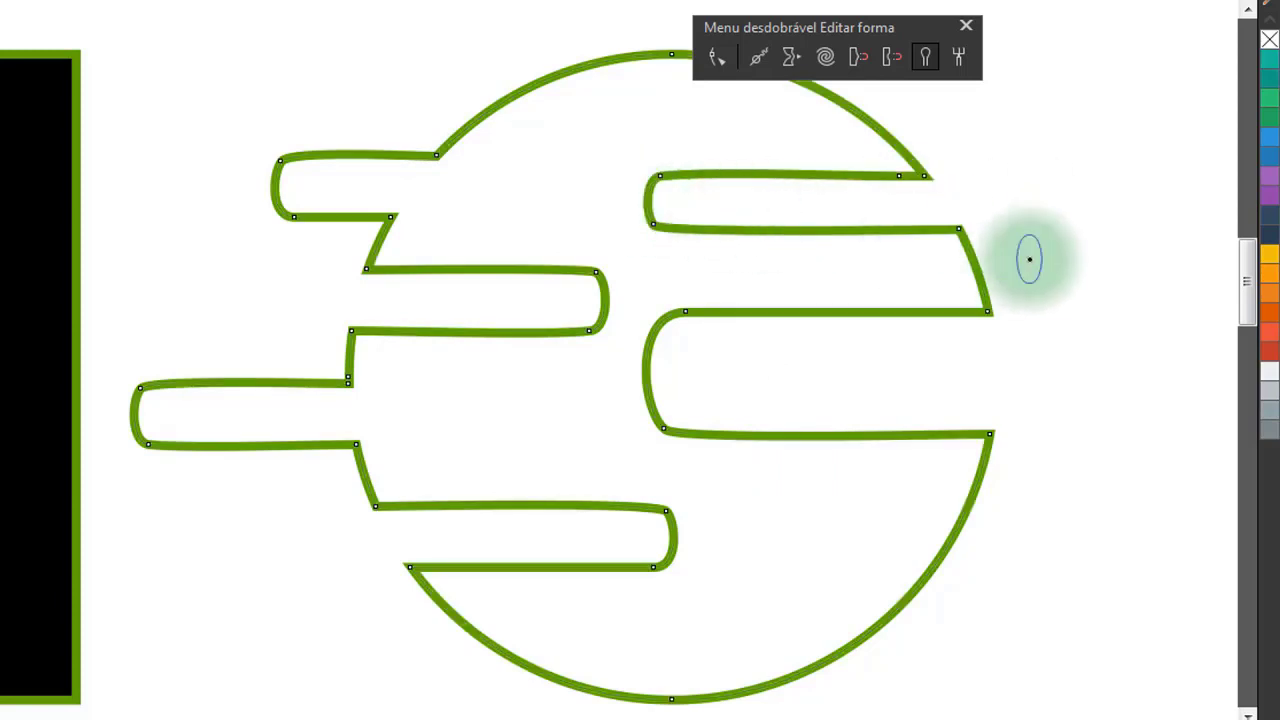
{"action": "left_click_drag", "start_coordinate": [993, 484], "coordinate": [769, 484]}
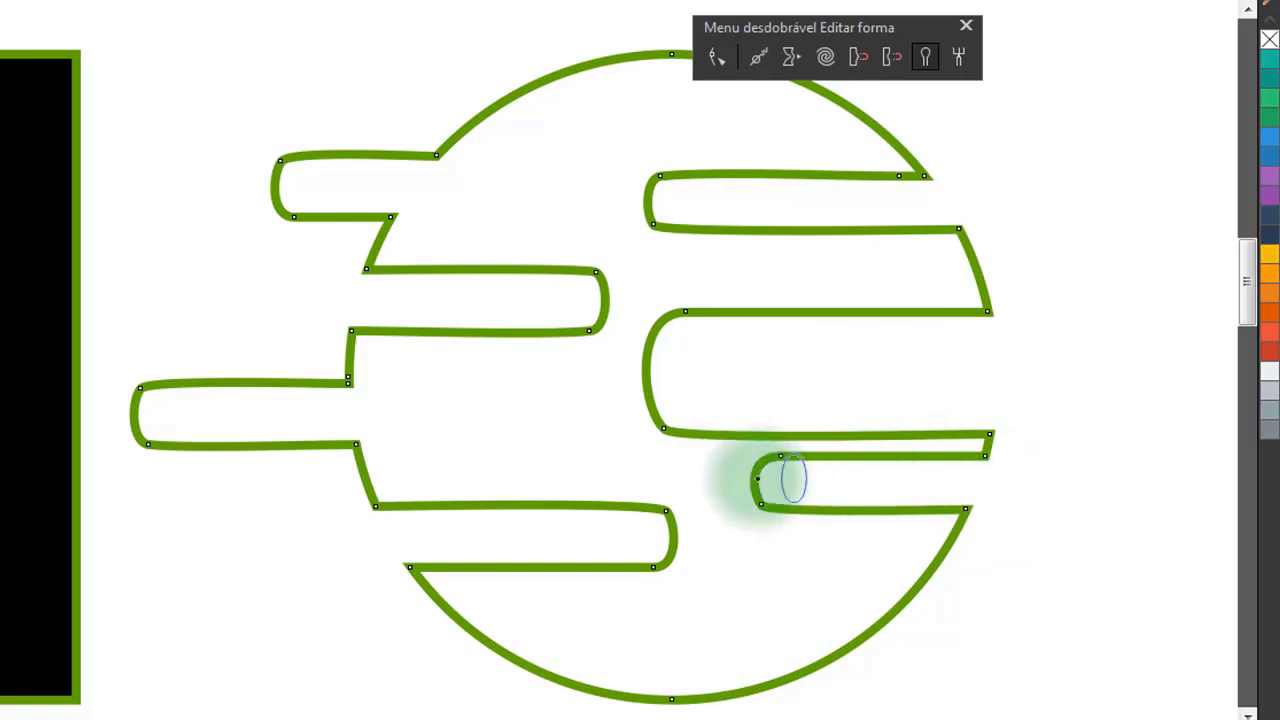
{"action": "left_click_drag", "start_coordinate": [746, 572], "coordinate": [1014, 574]}
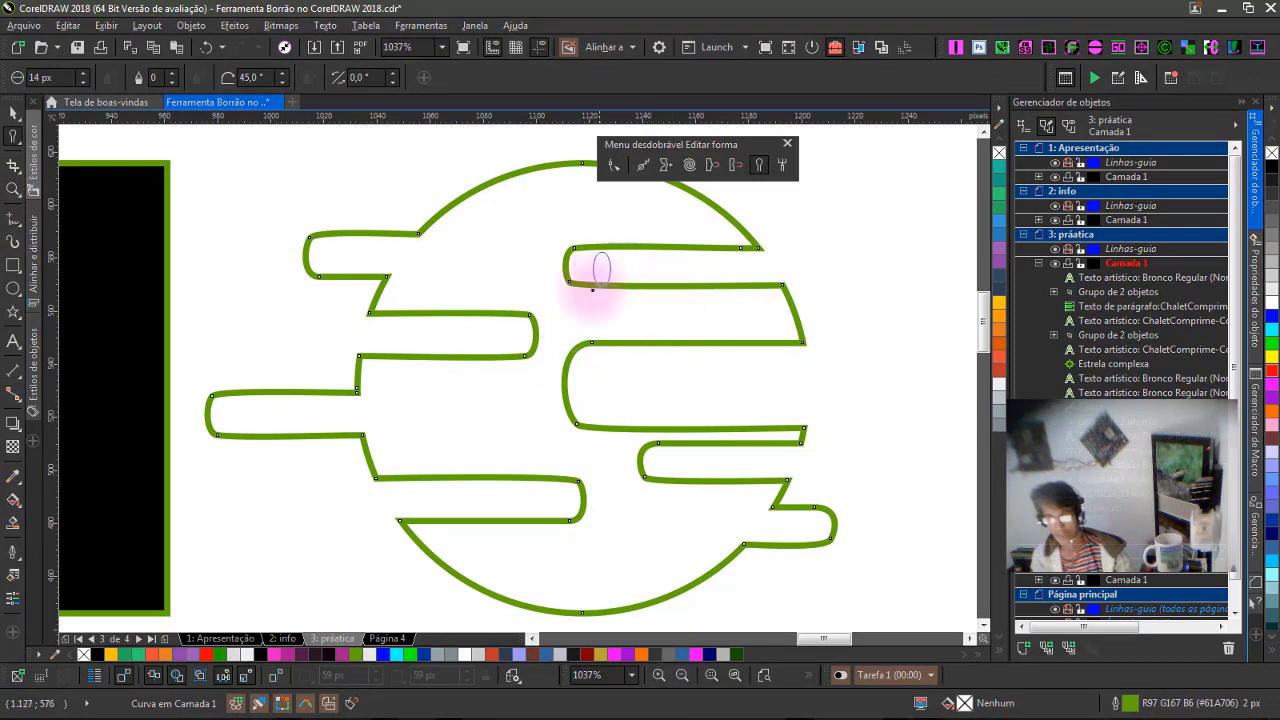
Step: Try repeated downward smears from the circle's top-left arc with the 14 px nib, undoing each one
{"action": "left_click_drag", "start_coordinate": [505, 160], "coordinate": [506, 291]}
{"action": "key", "text": "ctrl+z"}
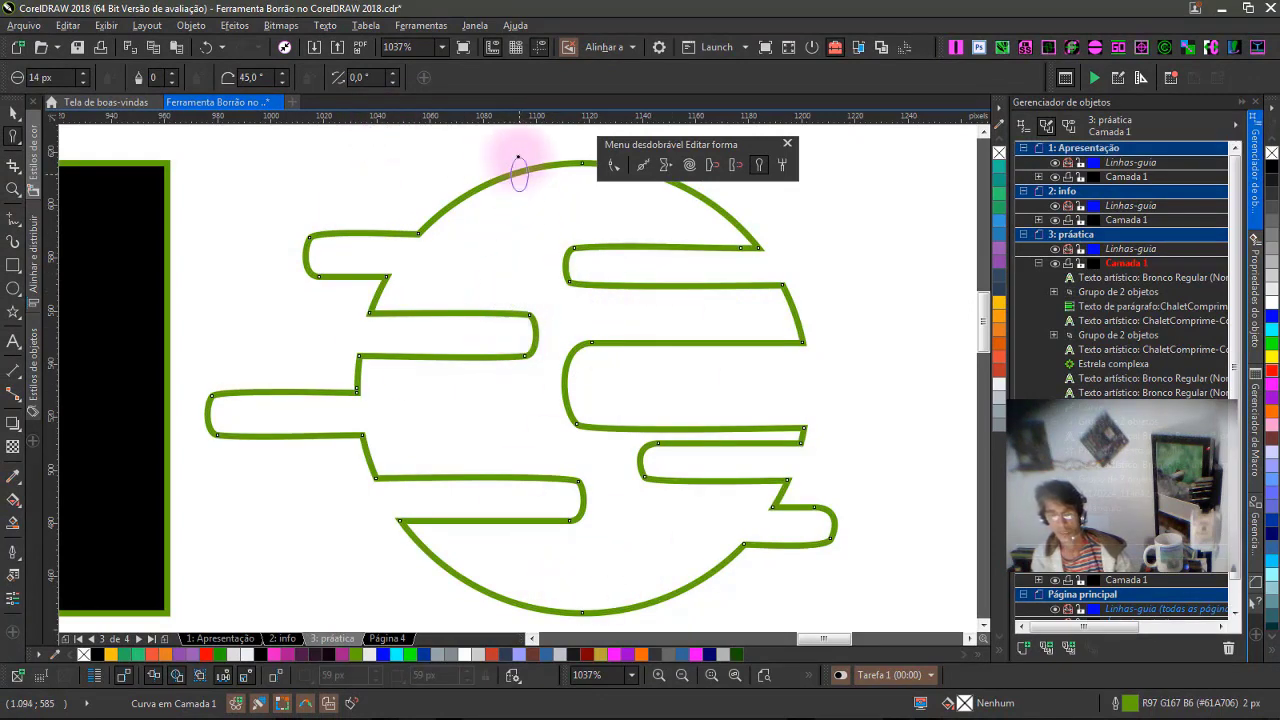
{"action": "left_click_drag", "start_coordinate": [518, 191], "coordinate": [516, 299]}
{"action": "key", "text": "ctrl+z"}
{"action": "left_click_drag", "start_coordinate": [525, 152], "coordinate": [529, 263]}
{"action": "key", "text": "ctrl+z"}
{"action": "left_click_drag", "start_coordinate": [527, 137], "coordinate": [520, 260]}
{"action": "key", "text": "ctrl+z"}
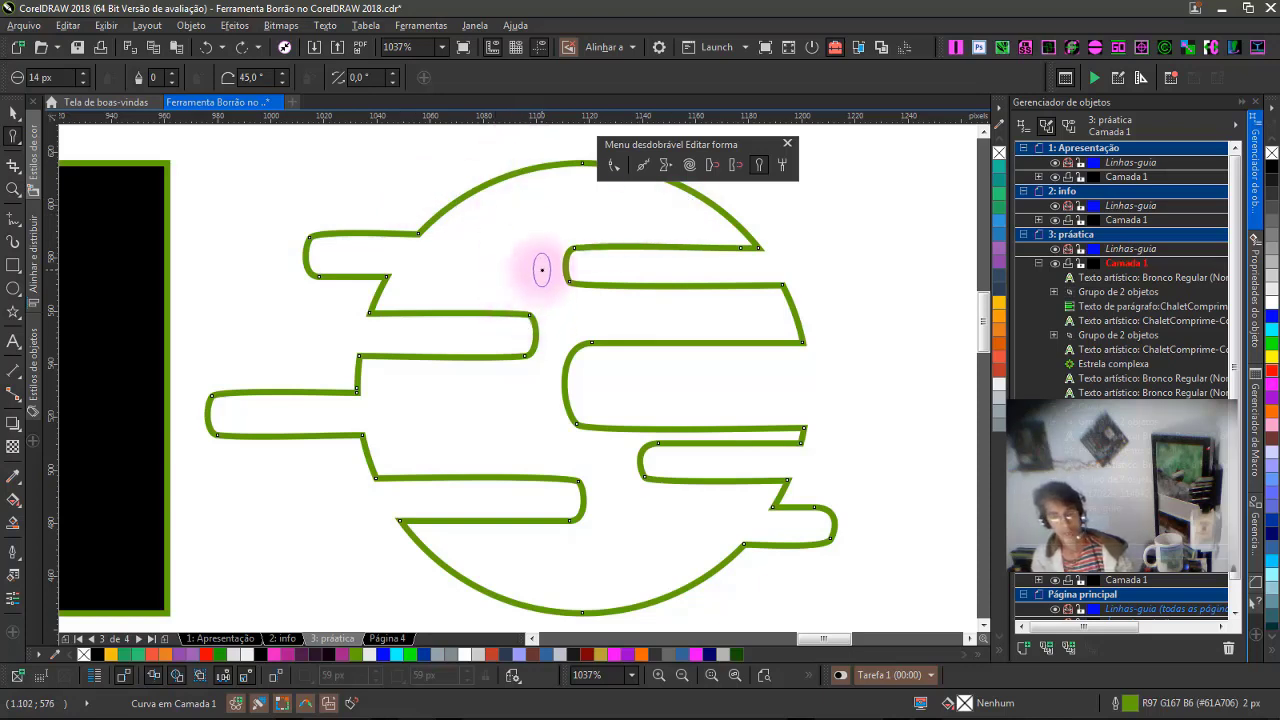
Step: Set Secar to 10 and try inward smears on the circle's right edge between the two upper notches, undoing them
{"action": "left_click", "coordinate": [425, 79]}
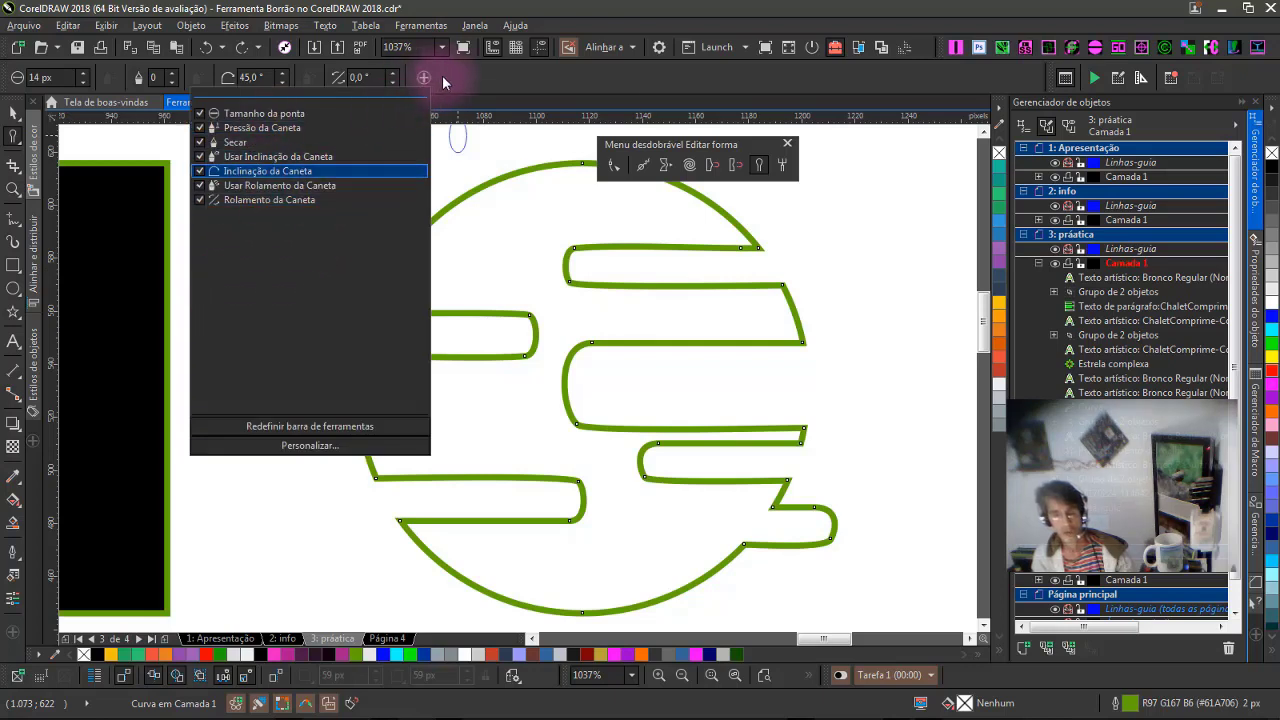
{"action": "left_click", "coordinate": [443, 75]}
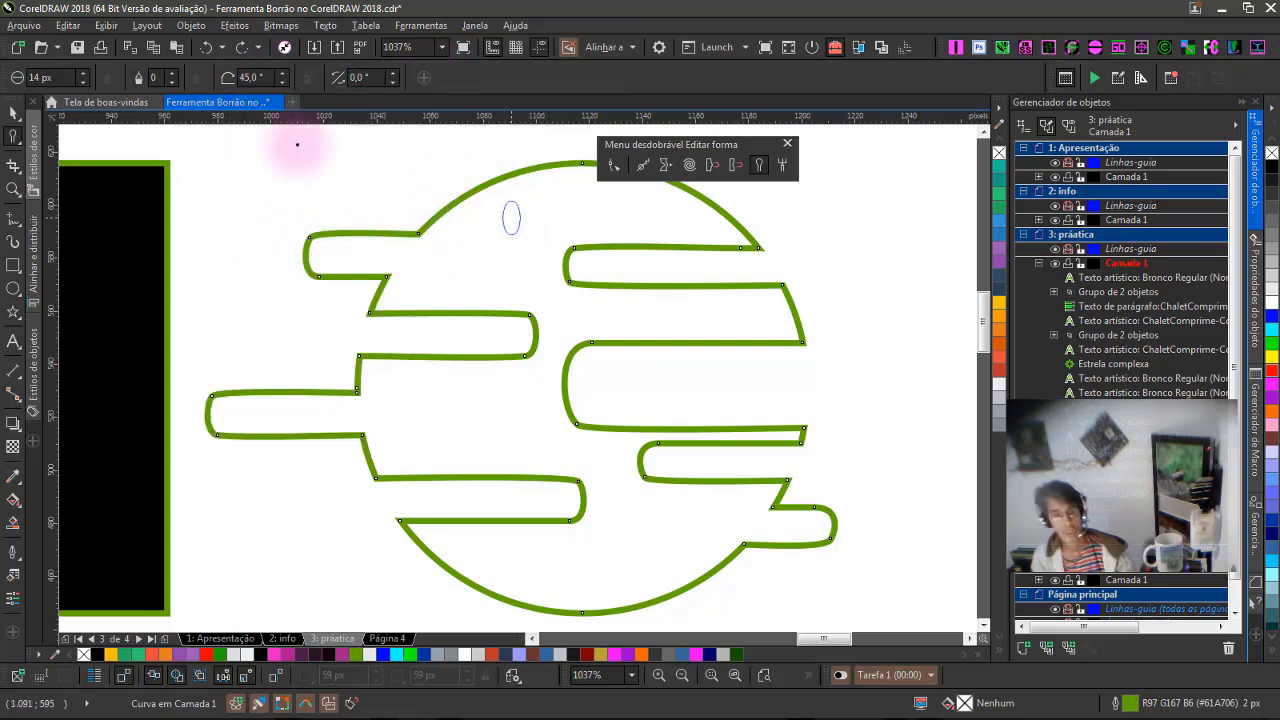
{"action": "left_click", "coordinate": [173, 70]}
{"action": "left_click_drag", "start_coordinate": [808, 314], "coordinate": [676, 313]}
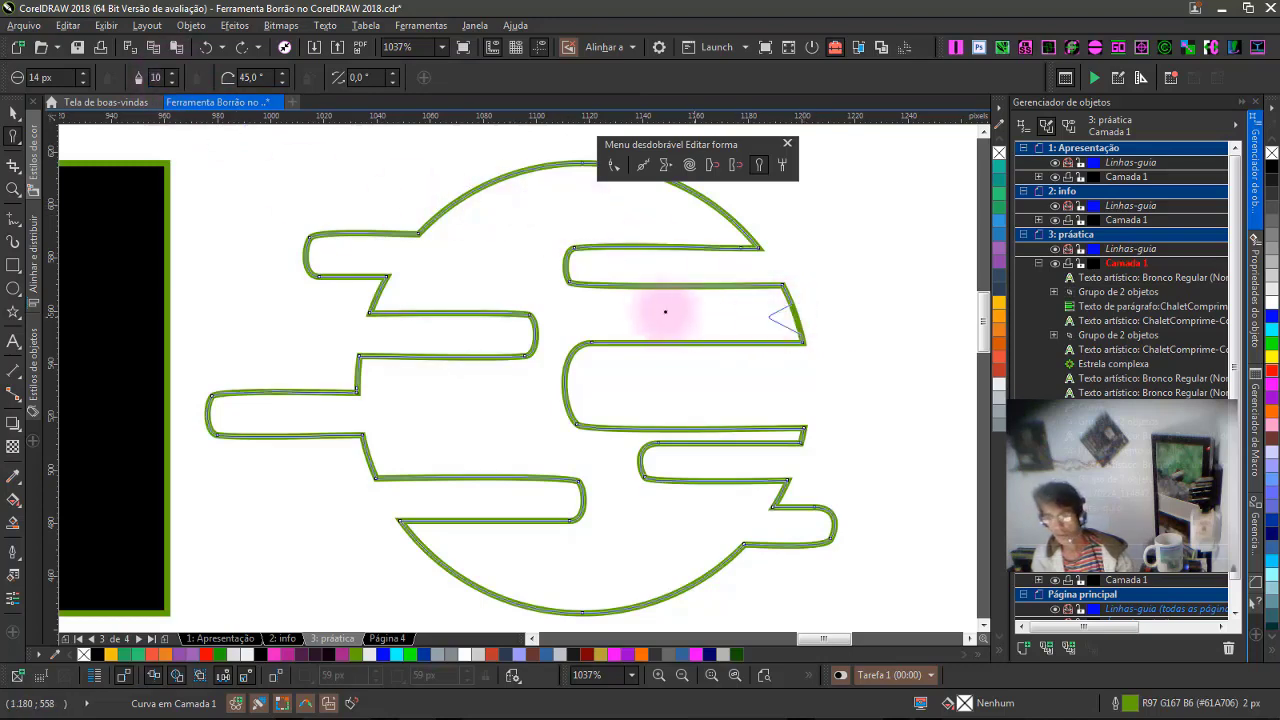
{"action": "mouse_move", "coordinate": [838, 312]}
{"action": "left_mouse_down"}
{"action": "mouse_move", "coordinate": [798, 312]}
{"action": "mouse_move", "coordinate": [831, 312]}
{"action": "mouse_move", "coordinate": [668, 320]}
{"action": "left_mouse_up"}
{"action": "key", "text": "ctrl+z"}
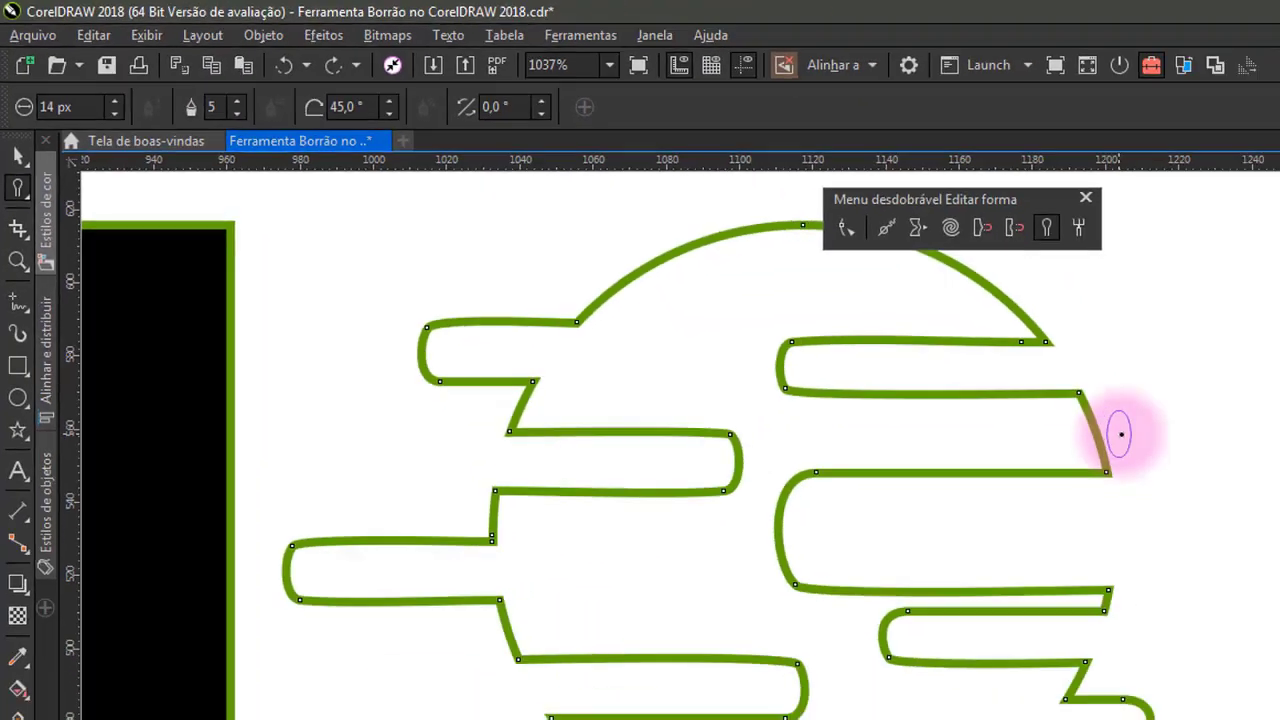
Step: Set Secar to 5 and try smears on the circle's right edge and upper-left arc, inward and outward, undoing each one
{"action": "mouse_move", "coordinate": [1120, 434]}
{"action": "left_mouse_down"}
{"action": "mouse_move", "coordinate": [842, 325]}
{"action": "mouse_move", "coordinate": [632, 309]}
{"action": "left_mouse_up"}
{"action": "key", "text": "ctrl+z"}
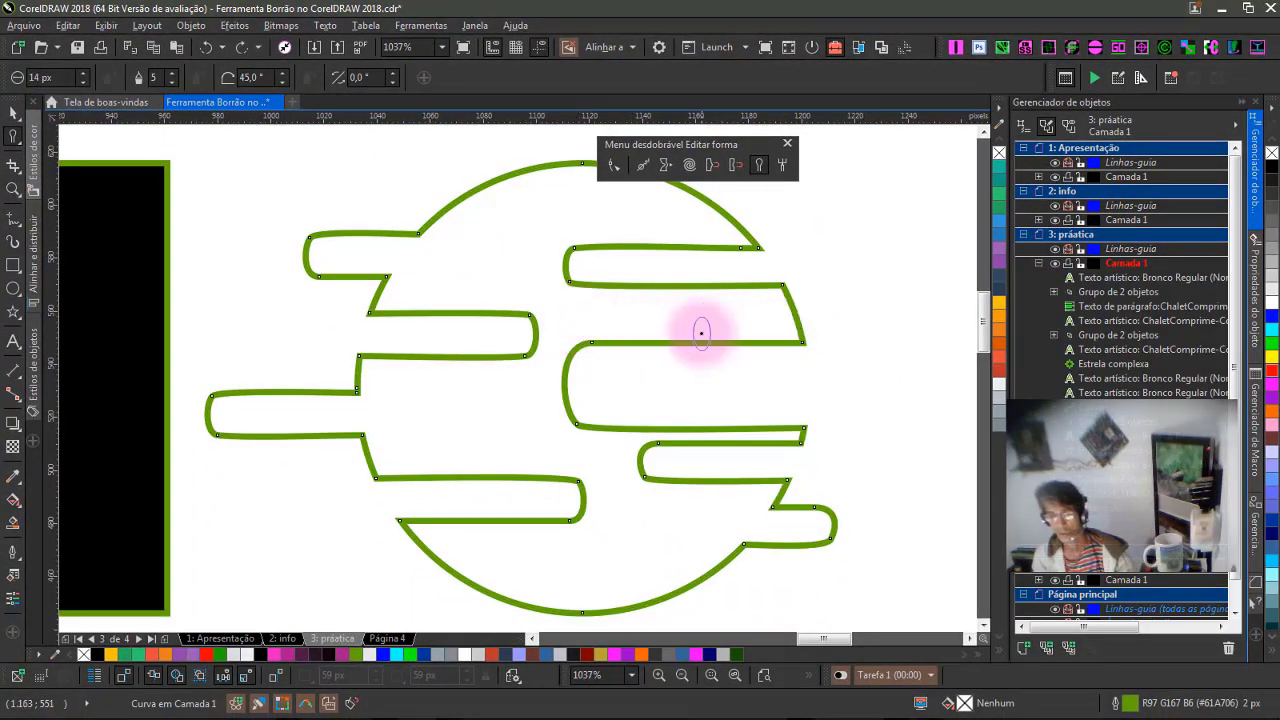
{"action": "mouse_move", "coordinate": [468, 208]}
{"action": "left_mouse_down"}
{"action": "mouse_move", "coordinate": [423, 191]}
{"action": "mouse_move", "coordinate": [229, 231]}
{"action": "left_mouse_up"}
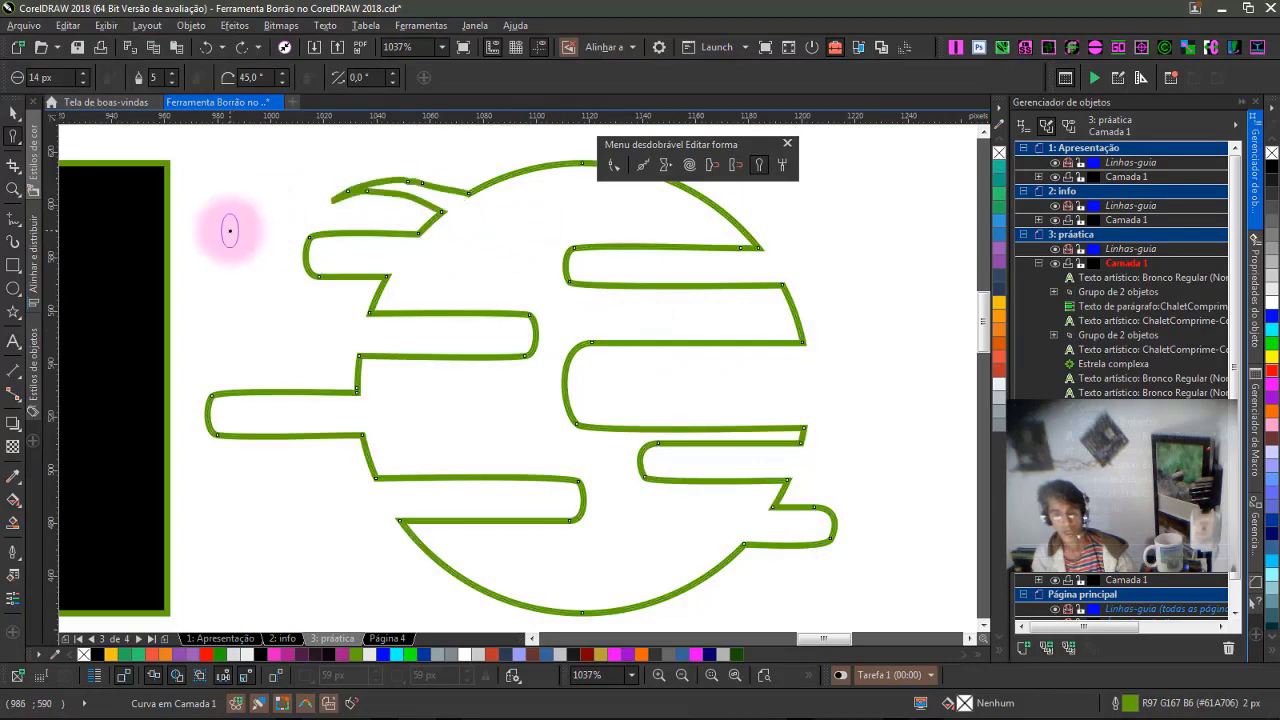
{"action": "key", "text": "ctrl+z"}
{"action": "mouse_move", "coordinate": [432, 190]}
{"action": "left_mouse_down"}
{"action": "mouse_move", "coordinate": [500, 273]}
{"action": "mouse_move", "coordinate": [569, 304]}
{"action": "left_mouse_up"}
{"action": "key", "text": "ctrl+z"}
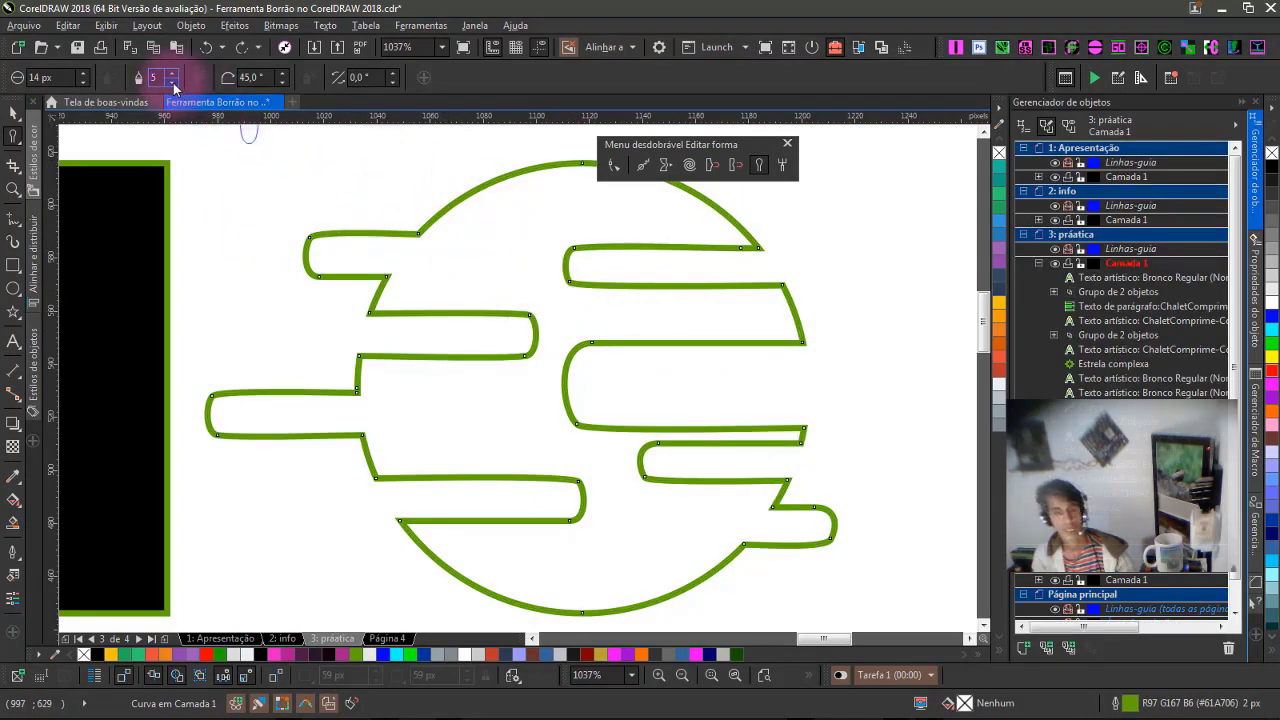
Step: Set Secar to -10 and try a smear outward from the circle's upper-left arc, undoing it
{"action": "left_click_drag", "start_coordinate": [172, 78], "coordinate": [177, 170]}
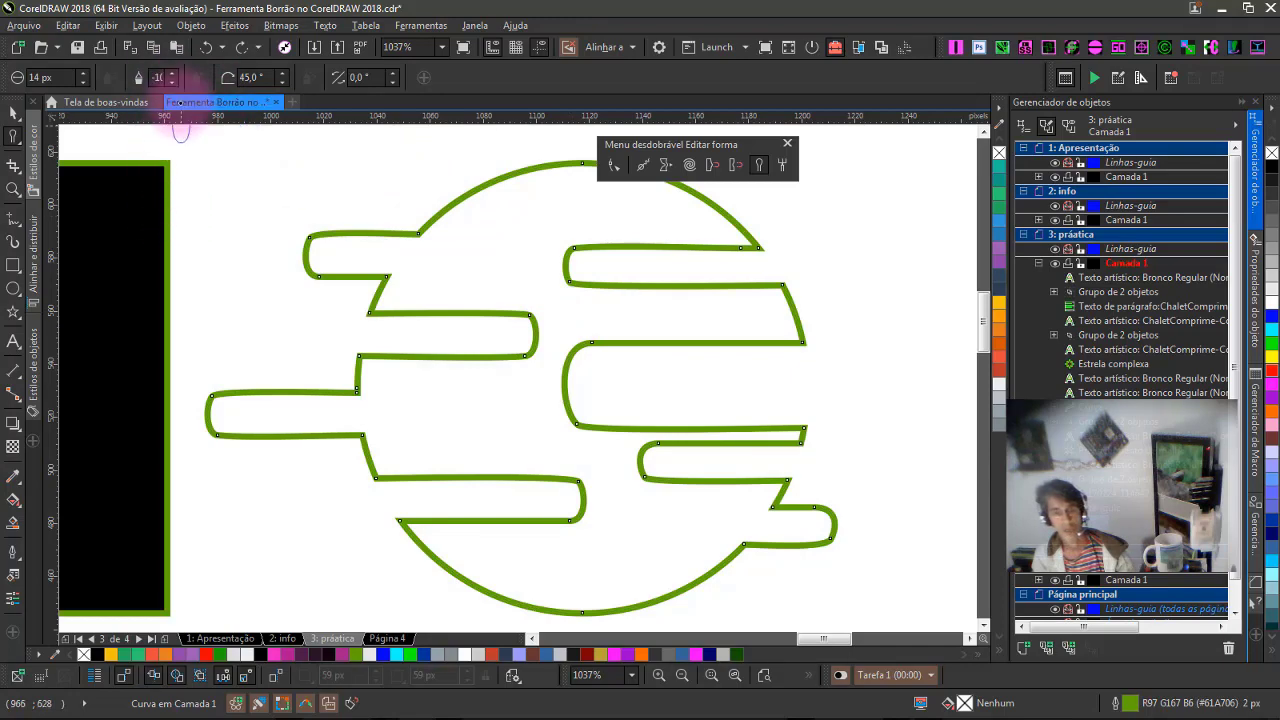
{"action": "scroll", "coordinate": [470, 270], "scroll_direction": "up", "scroll_amount": 1}
{"action": "scroll", "coordinate": [523, 377], "scroll_direction": "down", "scroll_amount": 1}
{"action": "scroll", "coordinate": [510, 371], "scroll_direction": "down", "scroll_amount": 3}
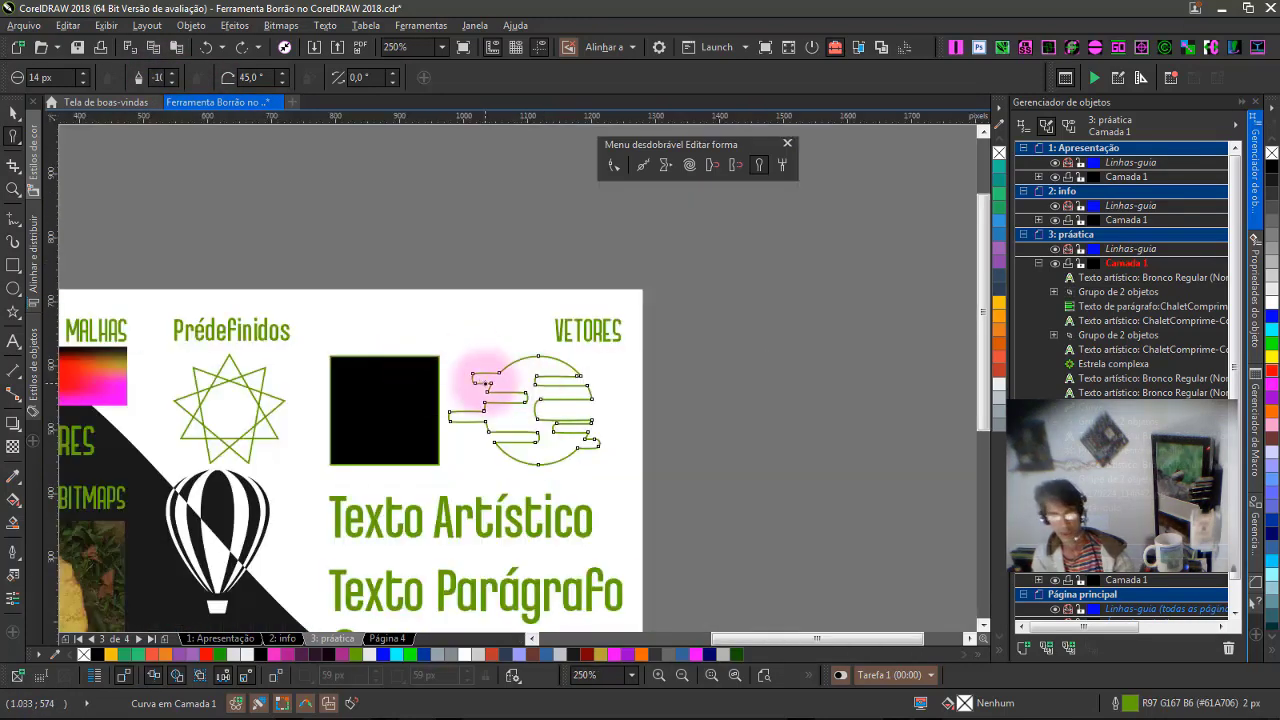
{"action": "scroll", "coordinate": [600, 457], "scroll_direction": "up", "scroll_amount": 3}
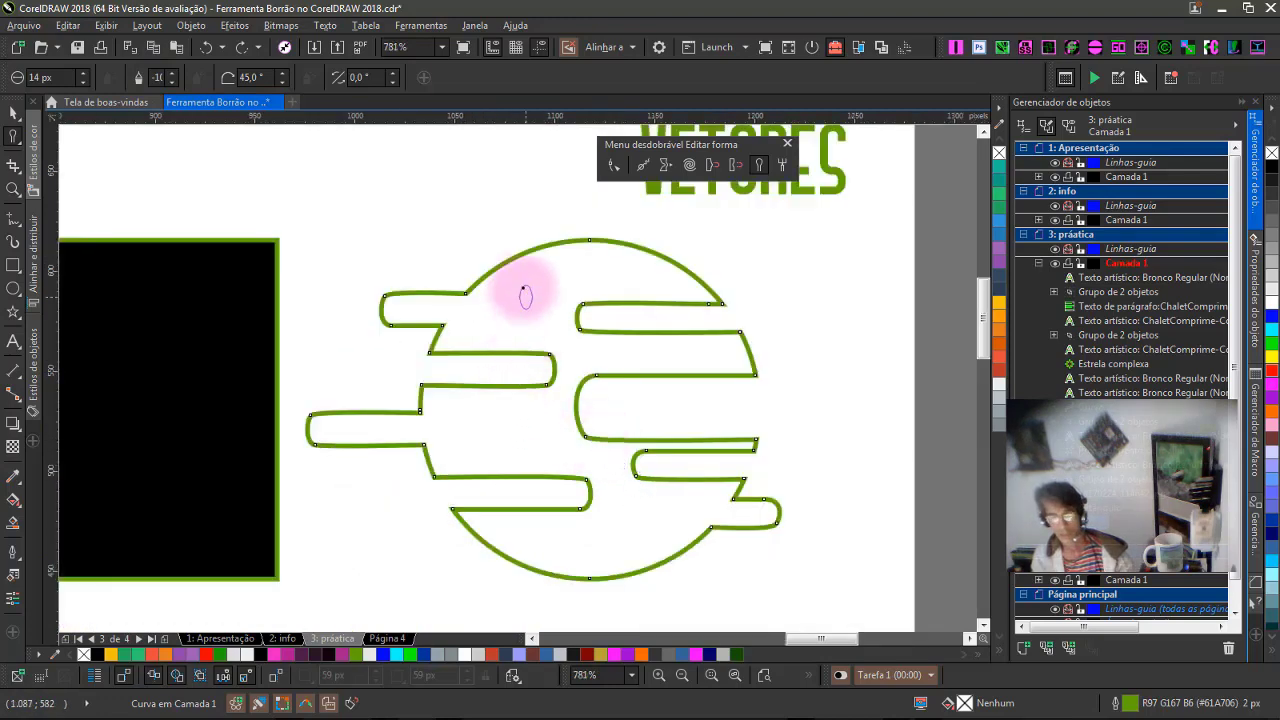
{"action": "mouse_move", "coordinate": [543, 283]}
{"action": "left_mouse_down"}
{"action": "mouse_move", "coordinate": [374, 206]}
{"action": "mouse_move", "coordinate": [380, 125]}
{"action": "left_mouse_up"}
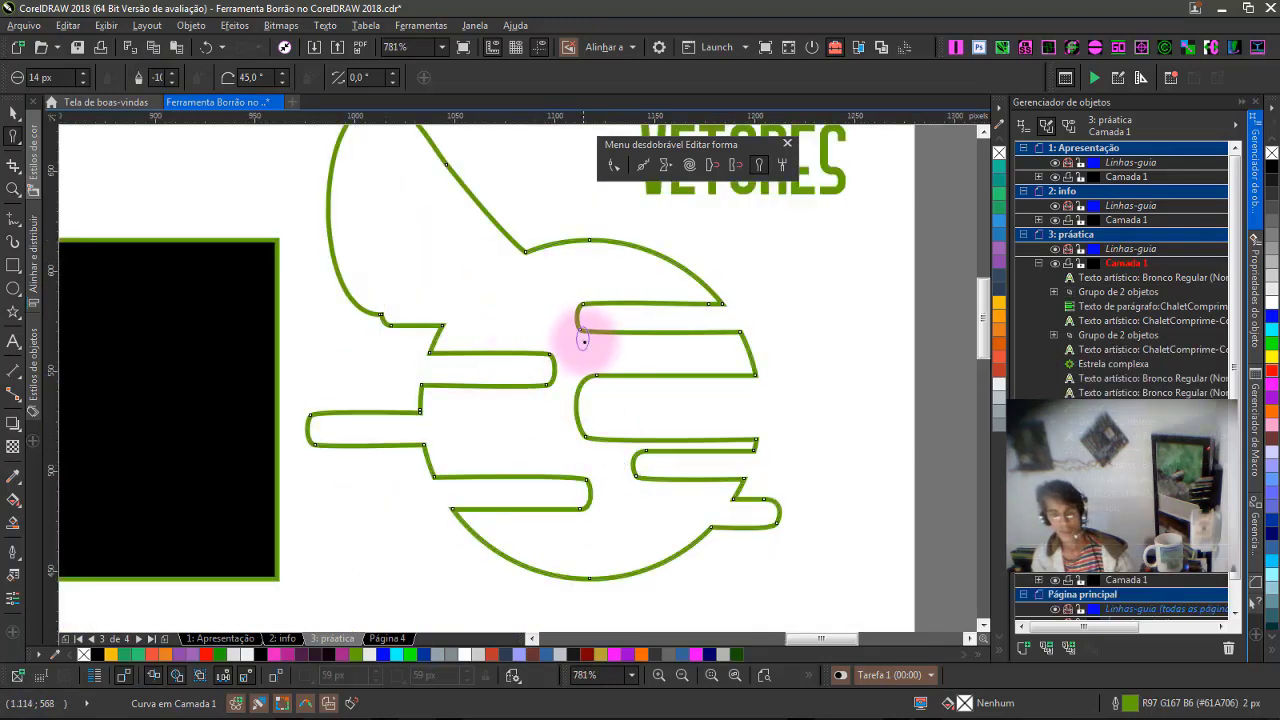
{"action": "key", "text": "ctrl+z"}
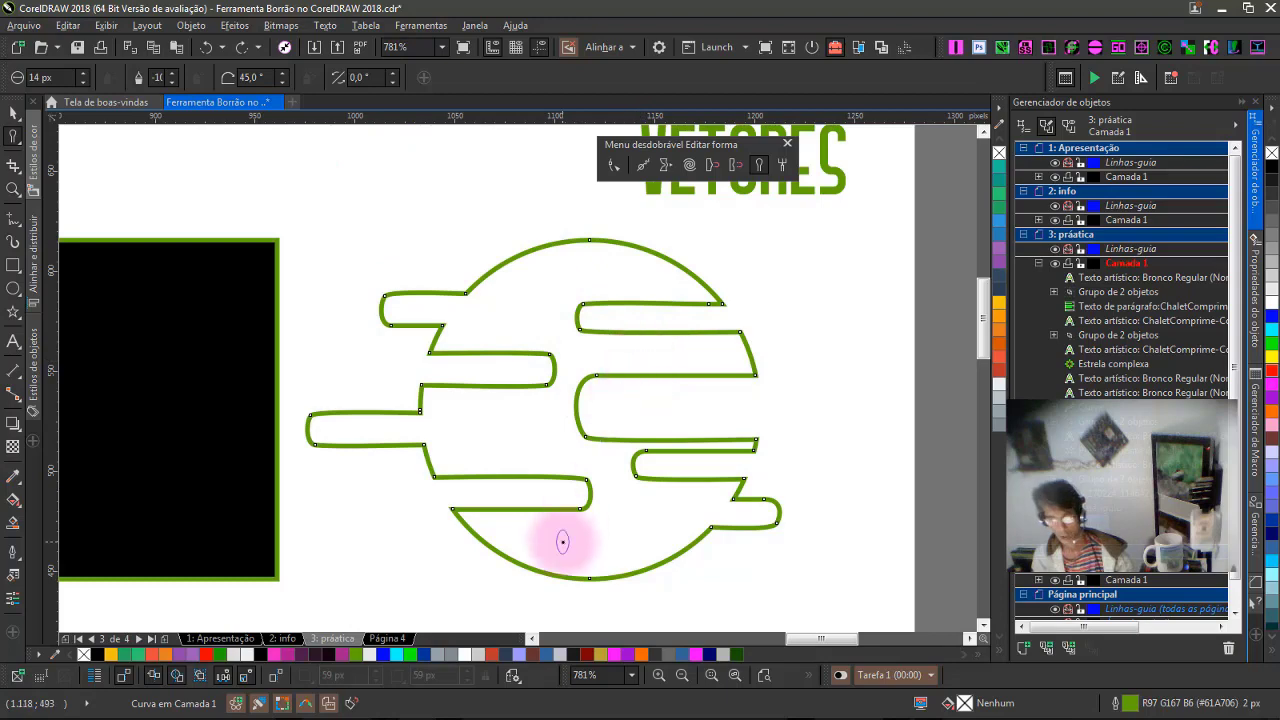
Step: Select the black square and smear the upper part of its left edge outward with the Borrão tool at Secar -10
{"action": "key", "text": "shift+F4"}
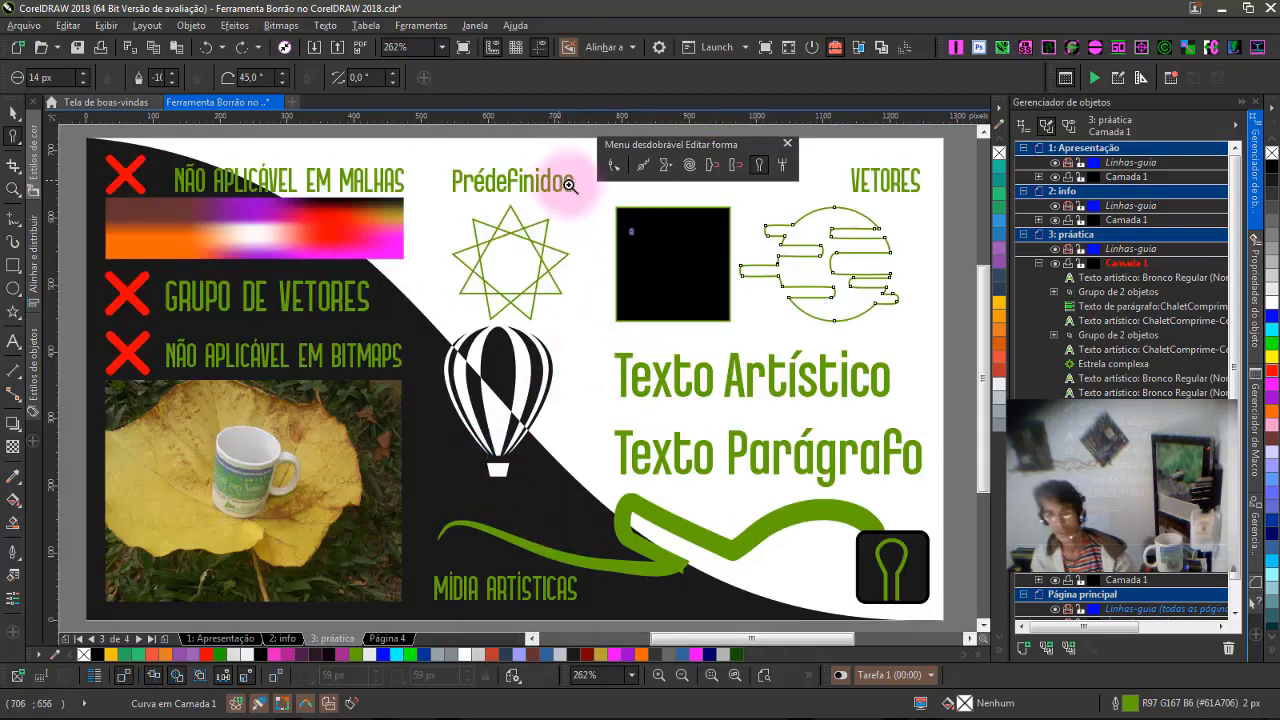
{"action": "left_click_drag", "start_coordinate": [784, 358], "coordinate": [785, 360]}
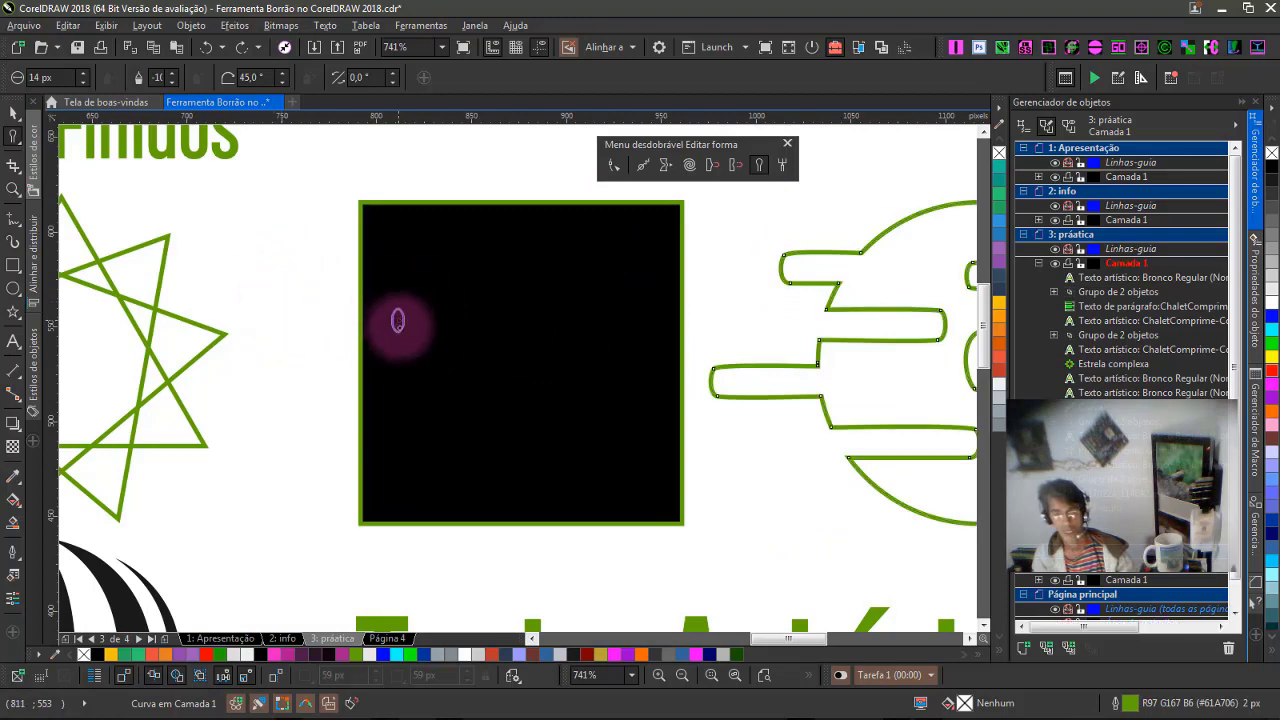
{"action": "key", "text": "space"}
{"action": "left_click", "coordinate": [423, 329]}
{"action": "key", "text": "space"}
{"action": "left_click_drag", "start_coordinate": [397, 293], "coordinate": [265, 290]}
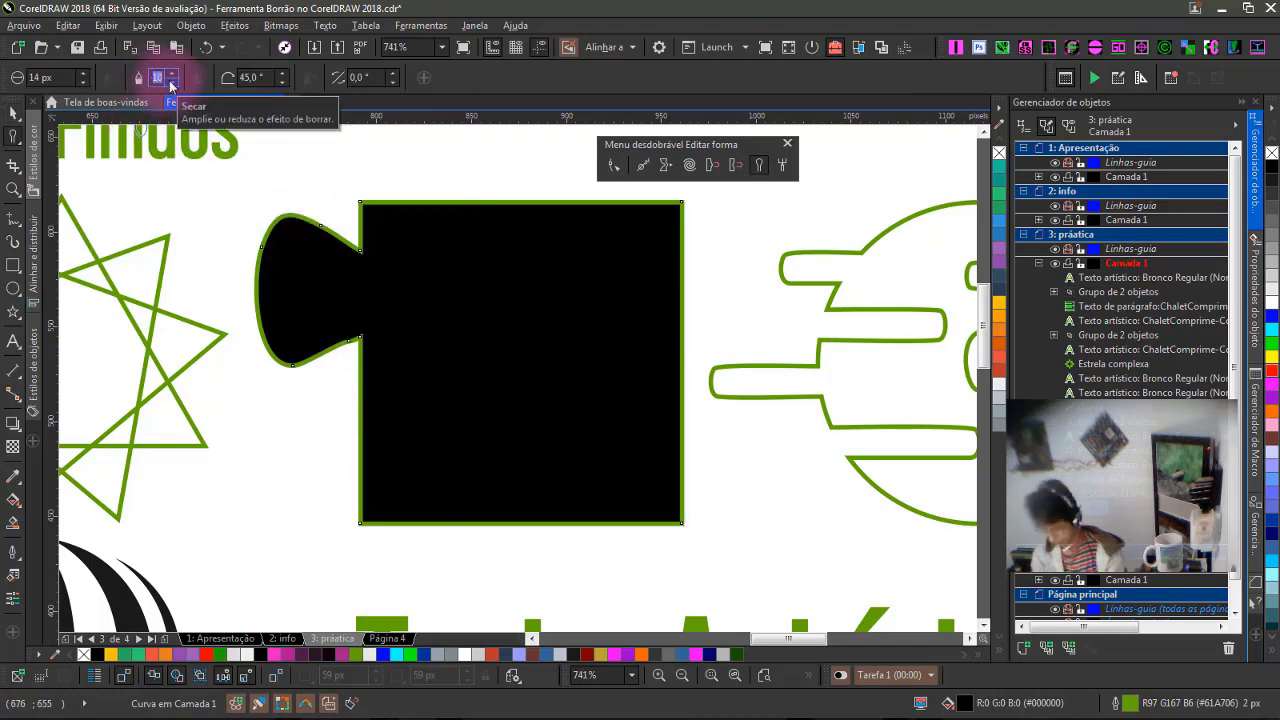
Step: Smear the square's left edge outward below the flared lobe with Secar at 0, and again further down with Secar at 5
{"action": "type", "text": "0"}
{"action": "key", "text": "Return"}
{"action": "left_click_drag", "start_coordinate": [394, 414], "coordinate": [222, 416]}
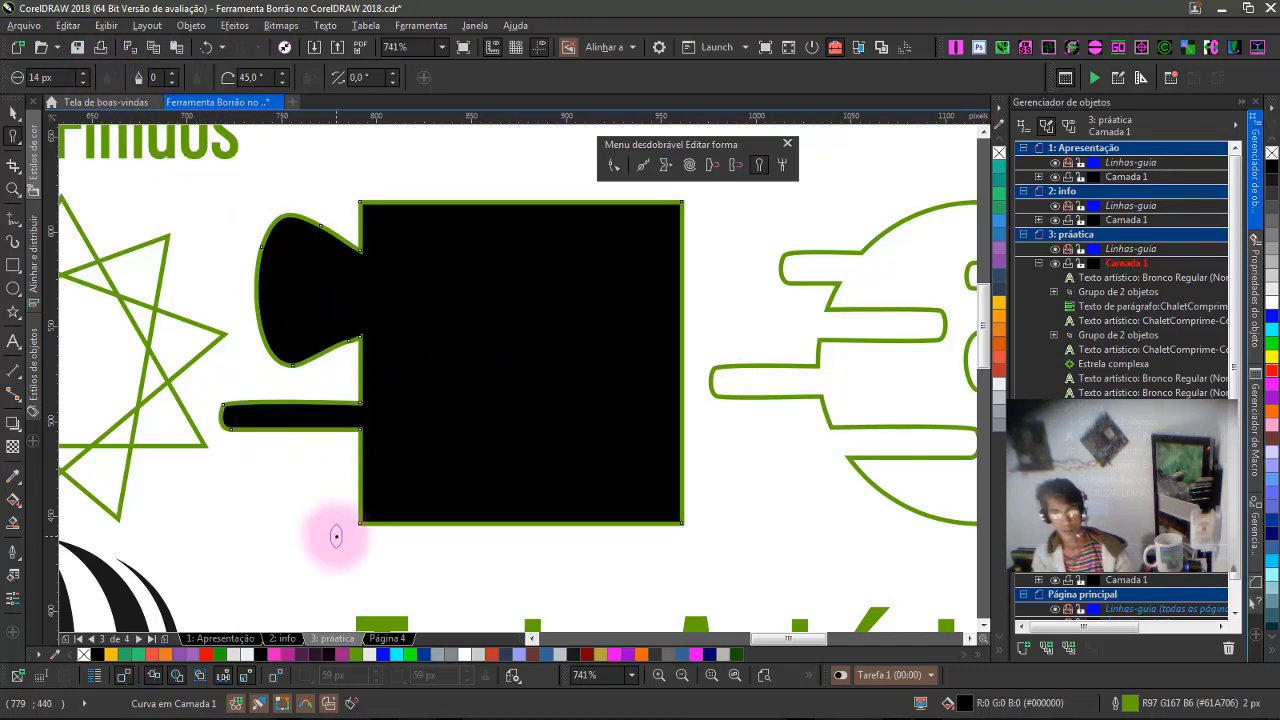
{"action": "type", "text": "5"}
{"action": "key", "text": "Return"}
{"action": "mouse_move", "coordinate": [389, 479]}
{"action": "left_mouse_down"}
{"action": "mouse_move", "coordinate": [380, 465]}
{"action": "mouse_move", "coordinate": [200, 466]}
{"action": "left_mouse_up"}
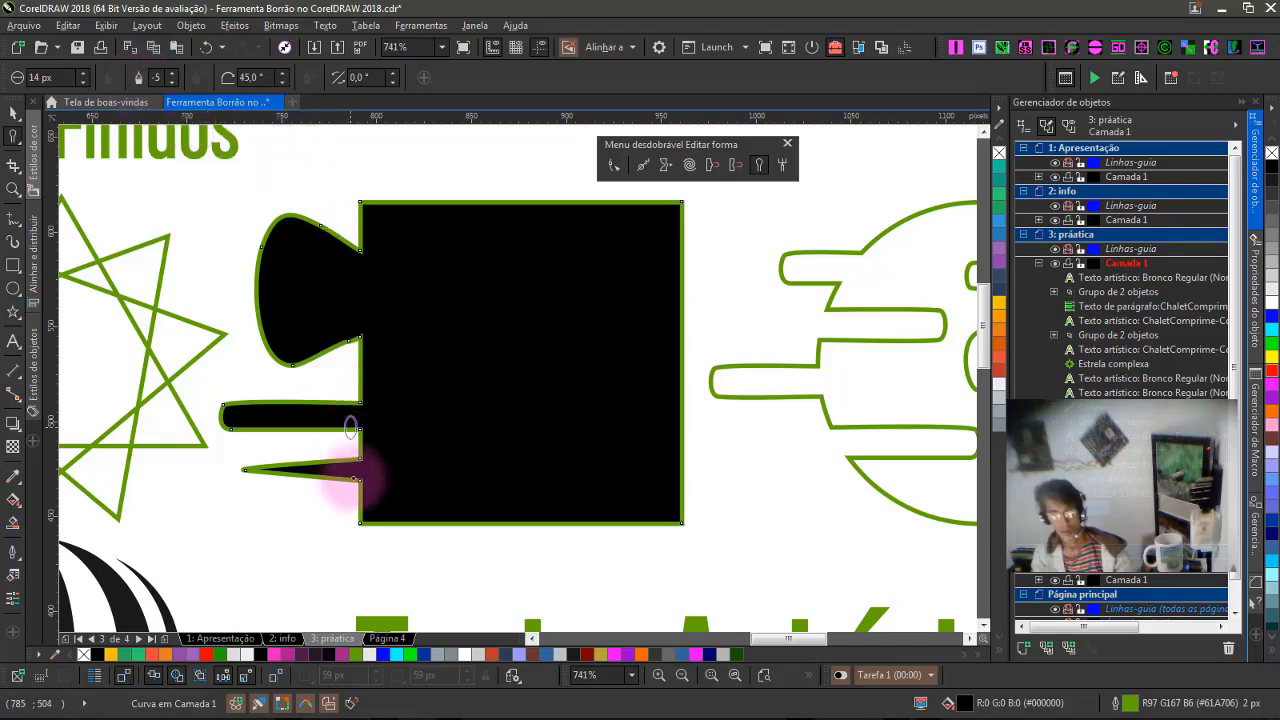
Step: With Secar at -5, pull one lobe out of the square's lower-left edge and four lobes out of its right edge
{"action": "left_click_drag", "start_coordinate": [374, 502], "coordinate": [243, 503]}
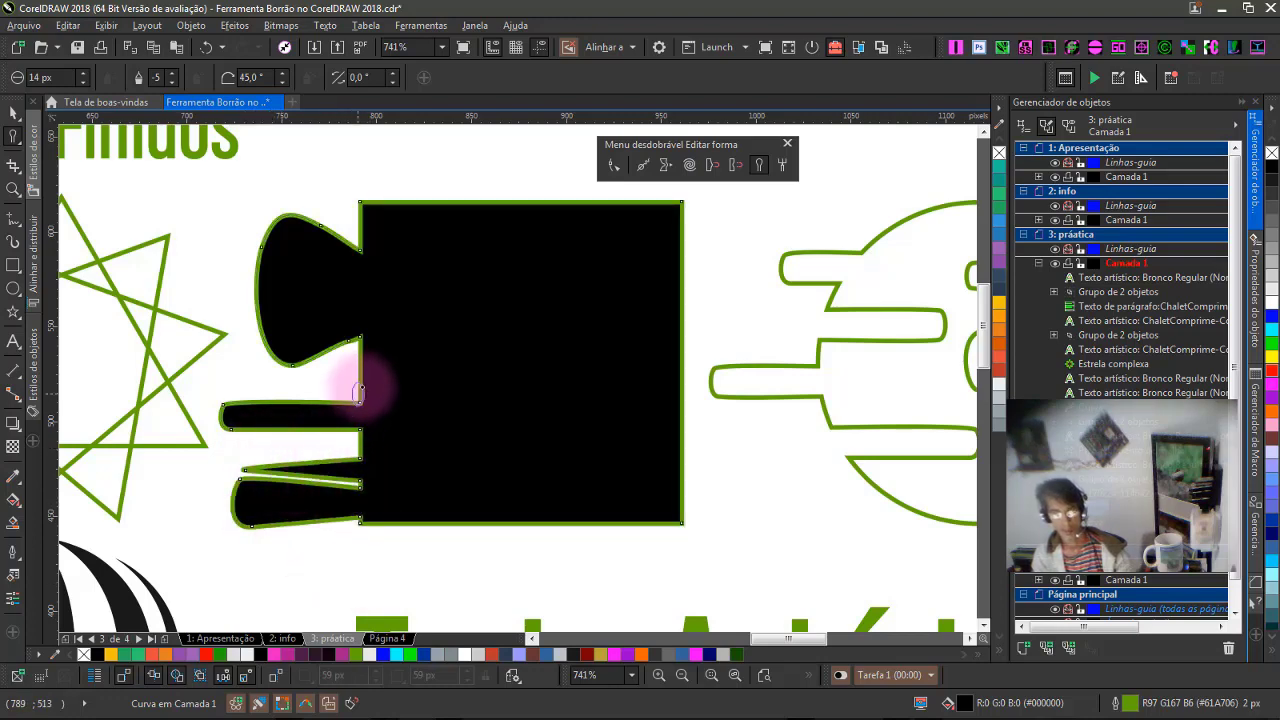
{"action": "left_click_drag", "start_coordinate": [671, 501], "coordinate": [804, 500]}
{"action": "left_click_drag", "start_coordinate": [663, 419], "coordinate": [796, 419]}
{"action": "left_click_drag", "start_coordinate": [657, 336], "coordinate": [797, 336]}
{"action": "left_click_drag", "start_coordinate": [660, 246], "coordinate": [830, 245]}
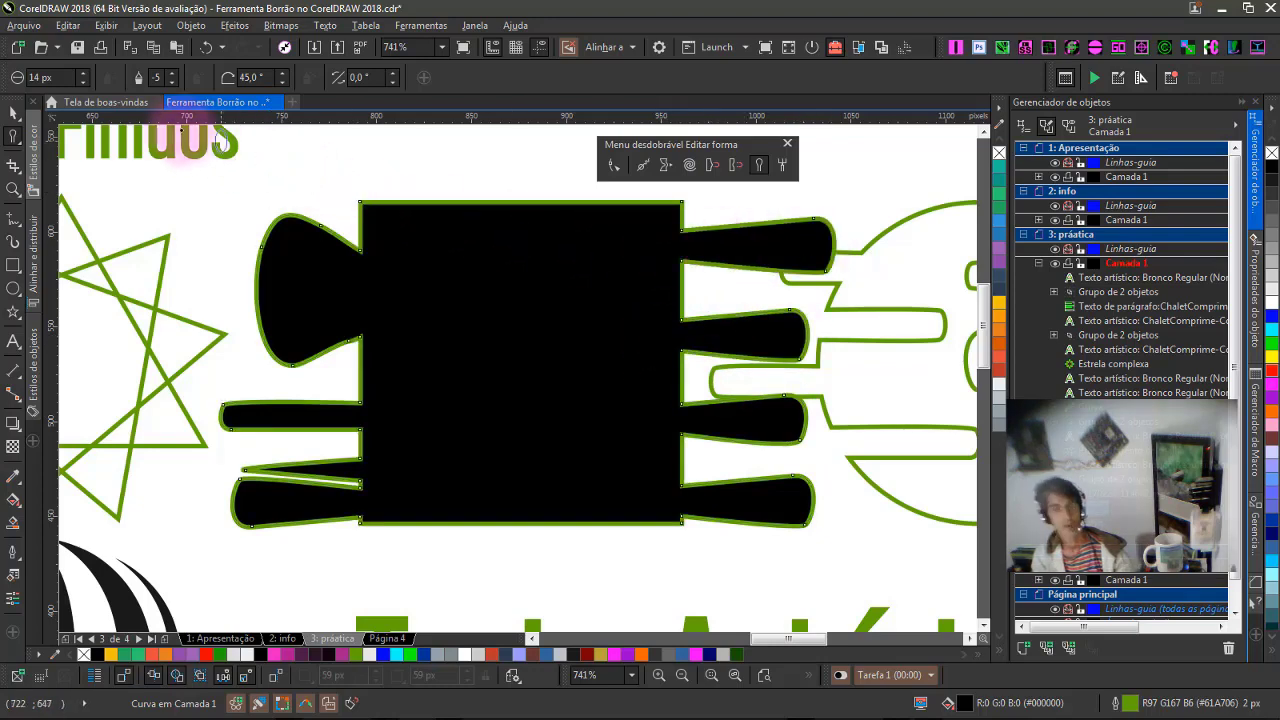
Step: Set Secar to 5 and pull a smear out of the square's right edge between the two uppermost lobes
{"action": "double_click", "coordinate": [157, 77]}
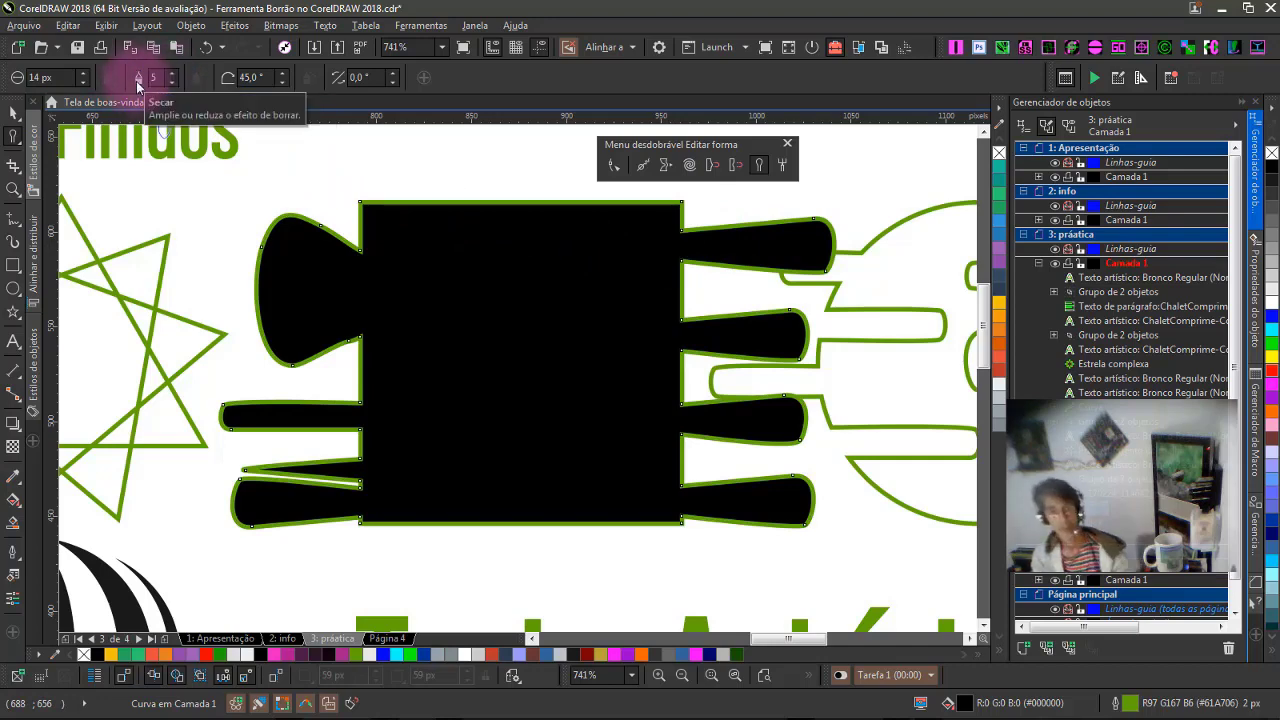
{"action": "left_click_drag", "start_coordinate": [660, 291], "coordinate": [795, 290]}
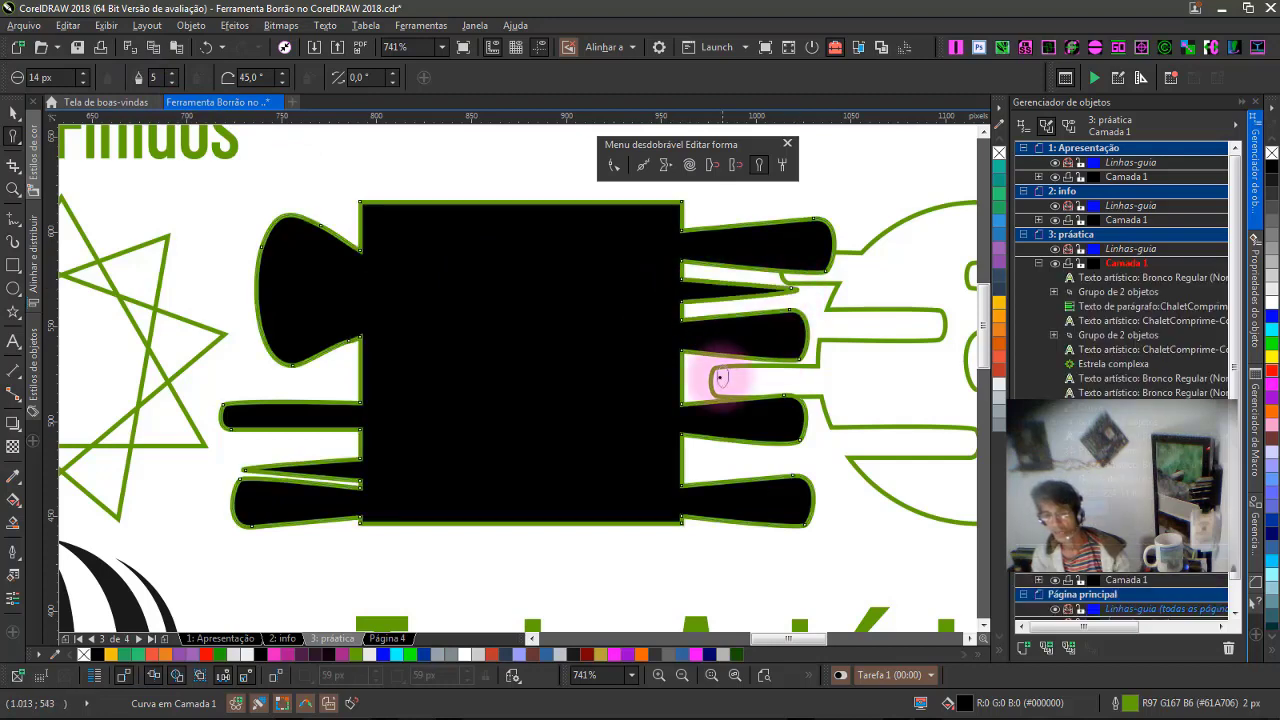
Step: Pull two thin smears out of the square's right edge between the lower lobes and push a narrow notch up into its bottom edge
{"action": "left_click_drag", "start_coordinate": [660, 376], "coordinate": [798, 376]}
{"action": "left_click_drag", "start_coordinate": [680, 460], "coordinate": [814, 459]}
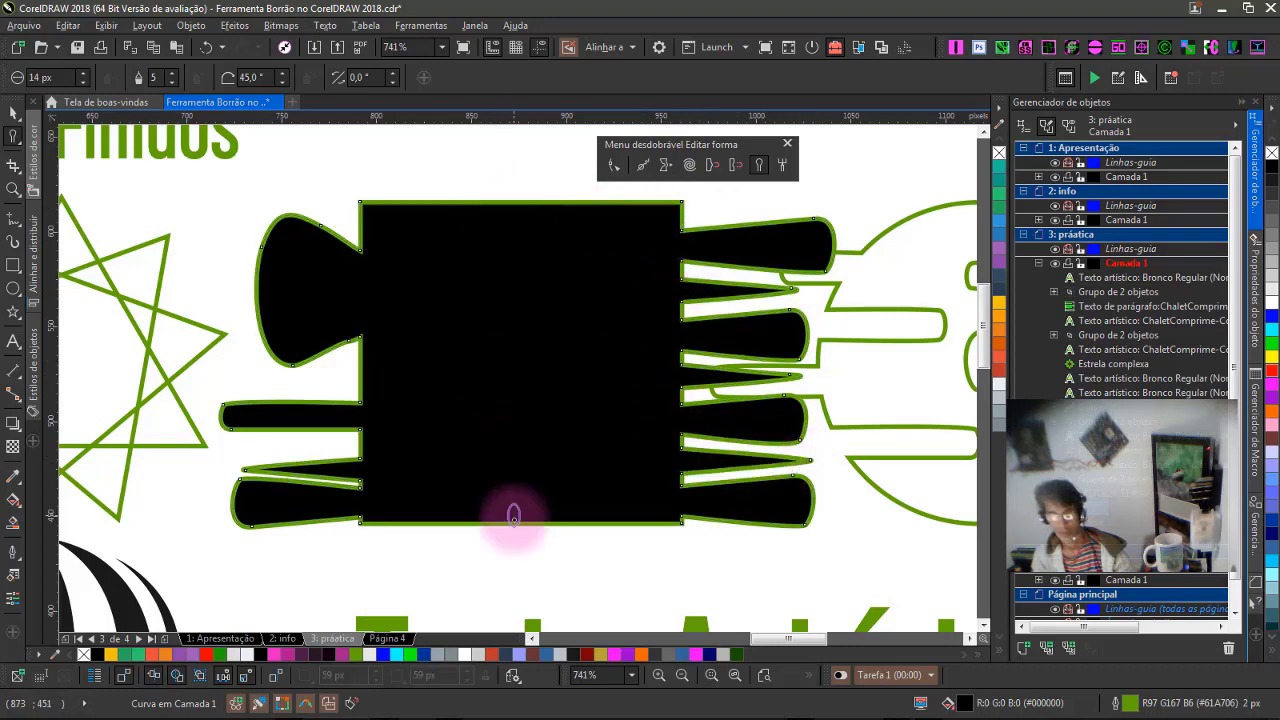
{"action": "mouse_move", "coordinate": [513, 527]}
{"action": "left_mouse_down"}
{"action": "mouse_move", "coordinate": [513, 464]}
{"action": "mouse_move", "coordinate": [580, 432]}
{"action": "left_mouse_up"}
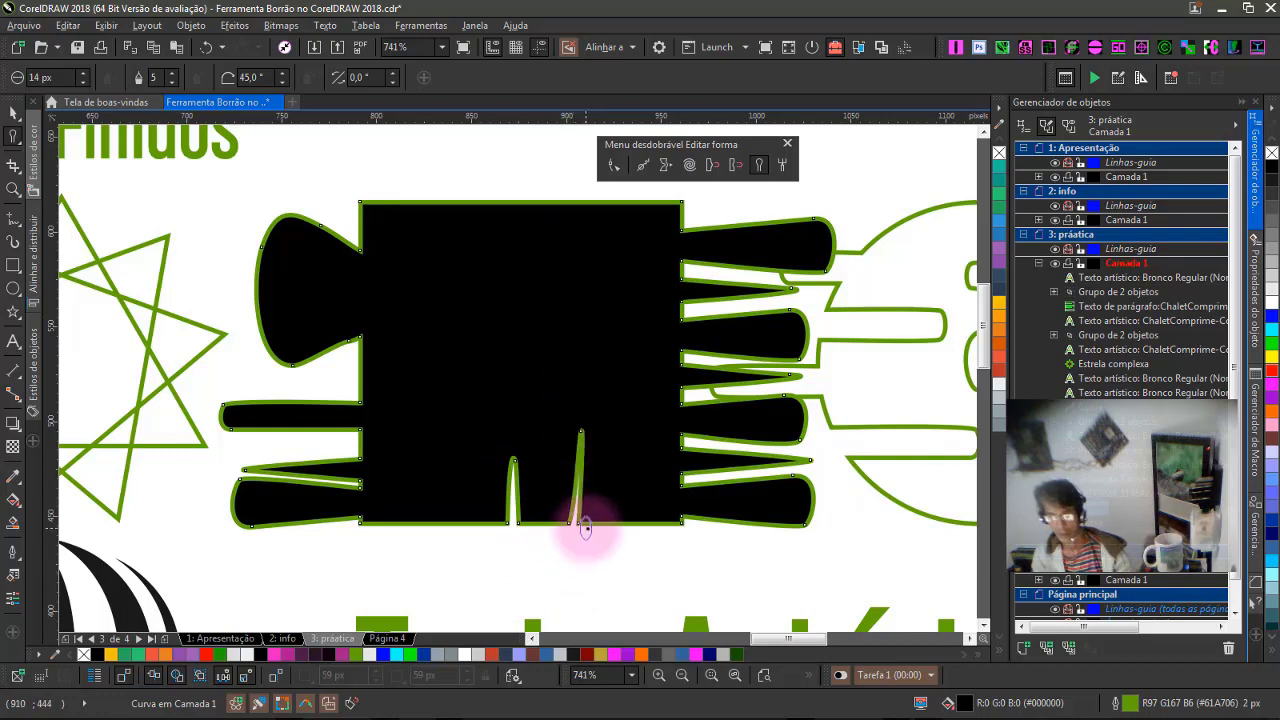
Step: Try several upward smears into the square's bottom edge beside the narrow notch, undoing each attempt
{"action": "key", "text": "ctrl+z"}
{"action": "mouse_move", "coordinate": [562, 542]}
{"action": "left_mouse_down"}
{"action": "mouse_move", "coordinate": [569, 389]}
{"action": "mouse_move", "coordinate": [570, 400]}
{"action": "left_mouse_up"}
{"action": "key", "text": "ctrl+z"}
{"action": "left_click_drag", "start_coordinate": [582, 550], "coordinate": [596, 401]}
{"action": "key", "text": "ctrl+z"}
{"action": "left_click_drag", "start_coordinate": [569, 546], "coordinate": [568, 392]}
{"action": "key", "text": "ctrl+z"}
{"action": "mouse_move", "coordinate": [574, 563]}
{"action": "left_mouse_down"}
{"action": "mouse_move", "coordinate": [586, 503]}
{"action": "mouse_move", "coordinate": [567, 380]}
{"action": "mouse_move", "coordinate": [572, 271]}
{"action": "left_mouse_up"}
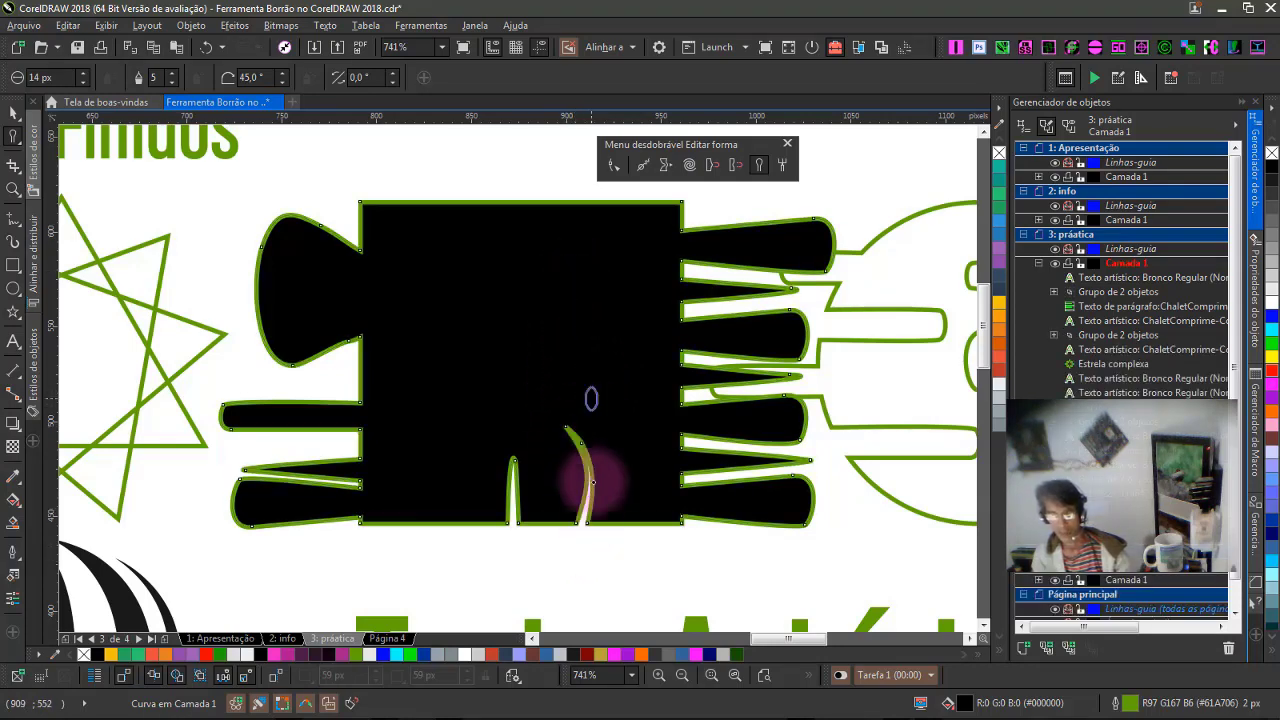
{"action": "left_click_drag", "start_coordinate": [592, 490], "coordinate": [592, 498]}
{"action": "key", "text": "ctrl+z"}
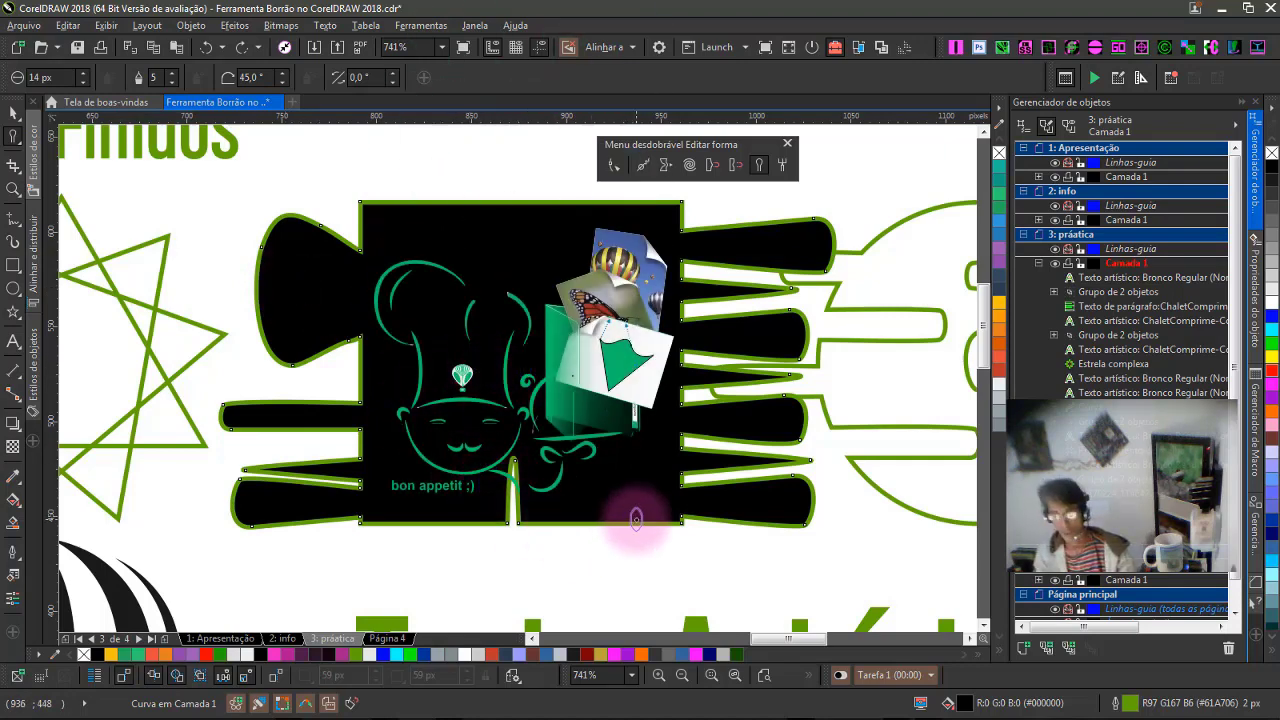
Step: Show the night-scene illustration on Página 4 in full-page view with the Borrão tool active
{"action": "key", "text": "shift+F4"}
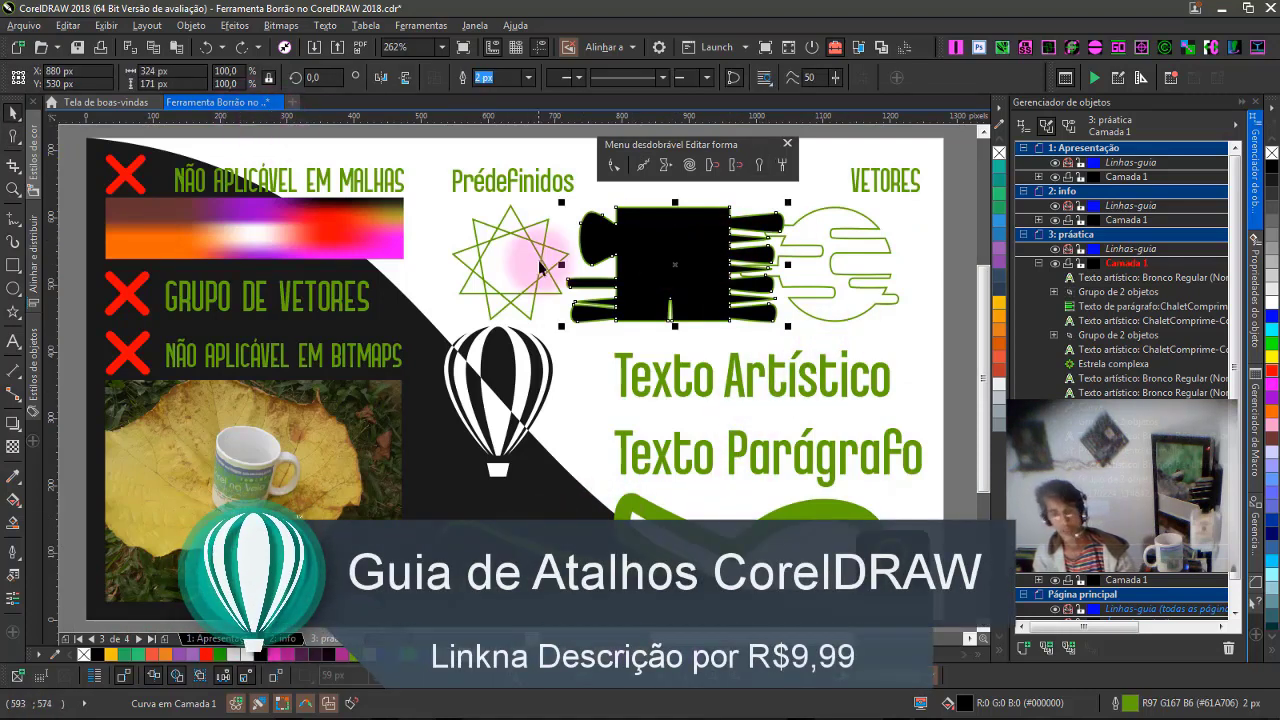
{"action": "key", "text": "space"}
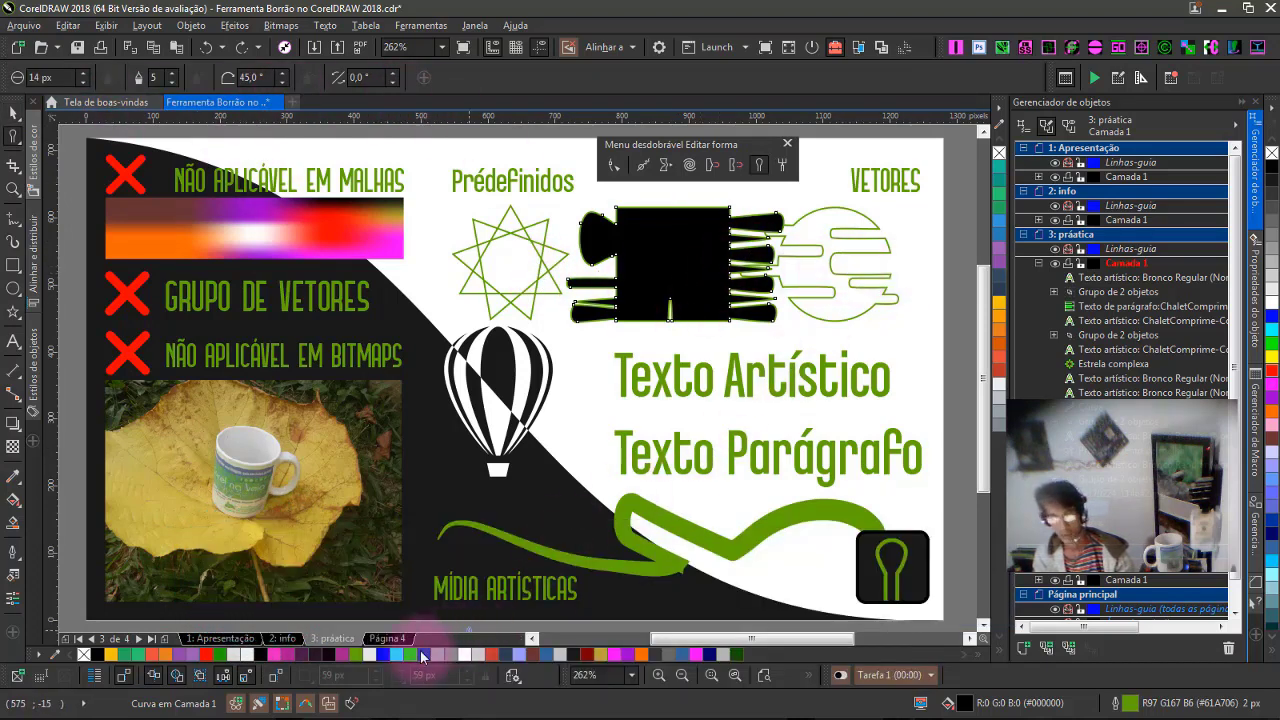
{"action": "left_click", "coordinate": [388, 639]}
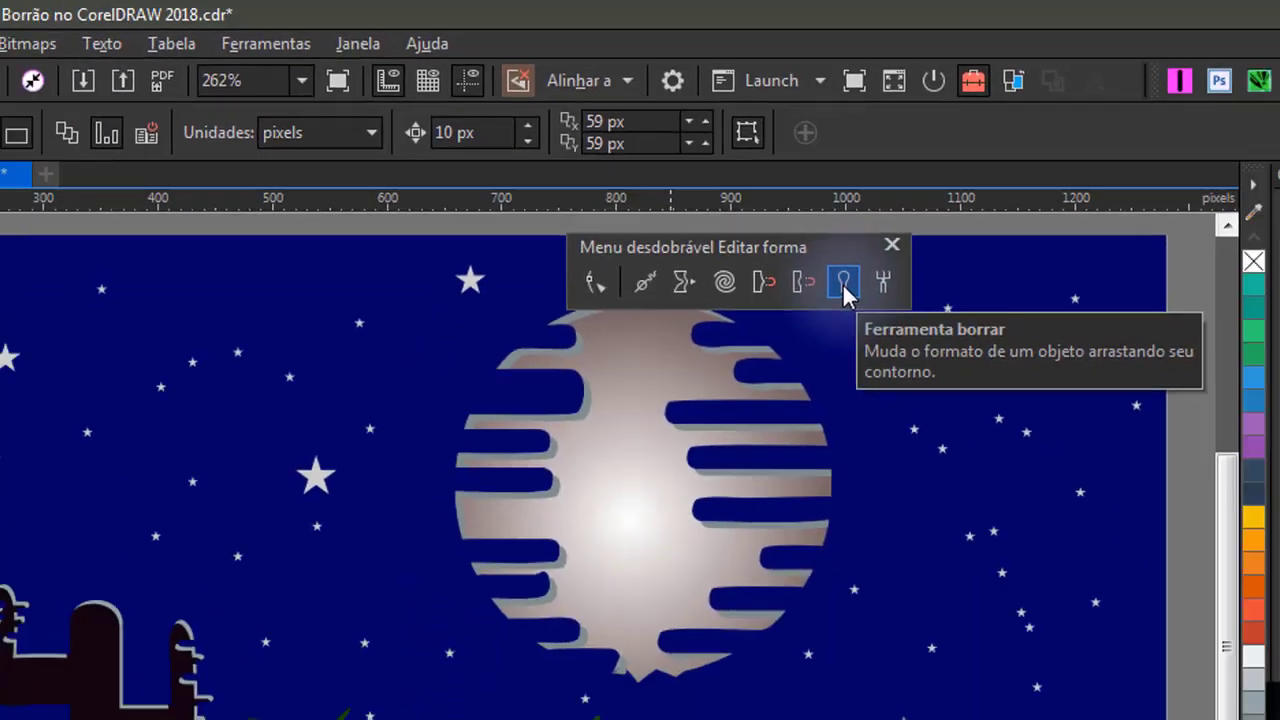
{"action": "left_click", "coordinate": [907, 374]}
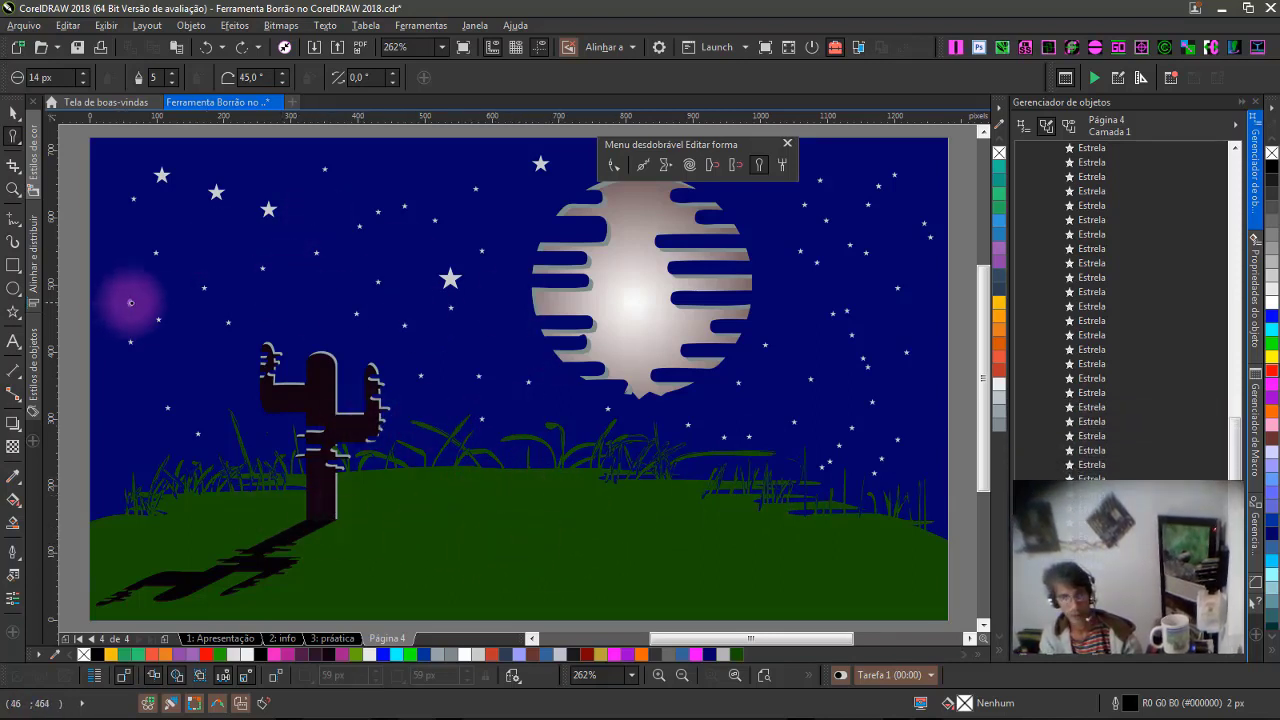
Step: Check the welcome screen briefly, return to the Borrão document and display its Apresentação page
{"action": "left_click", "coordinate": [110, 103]}
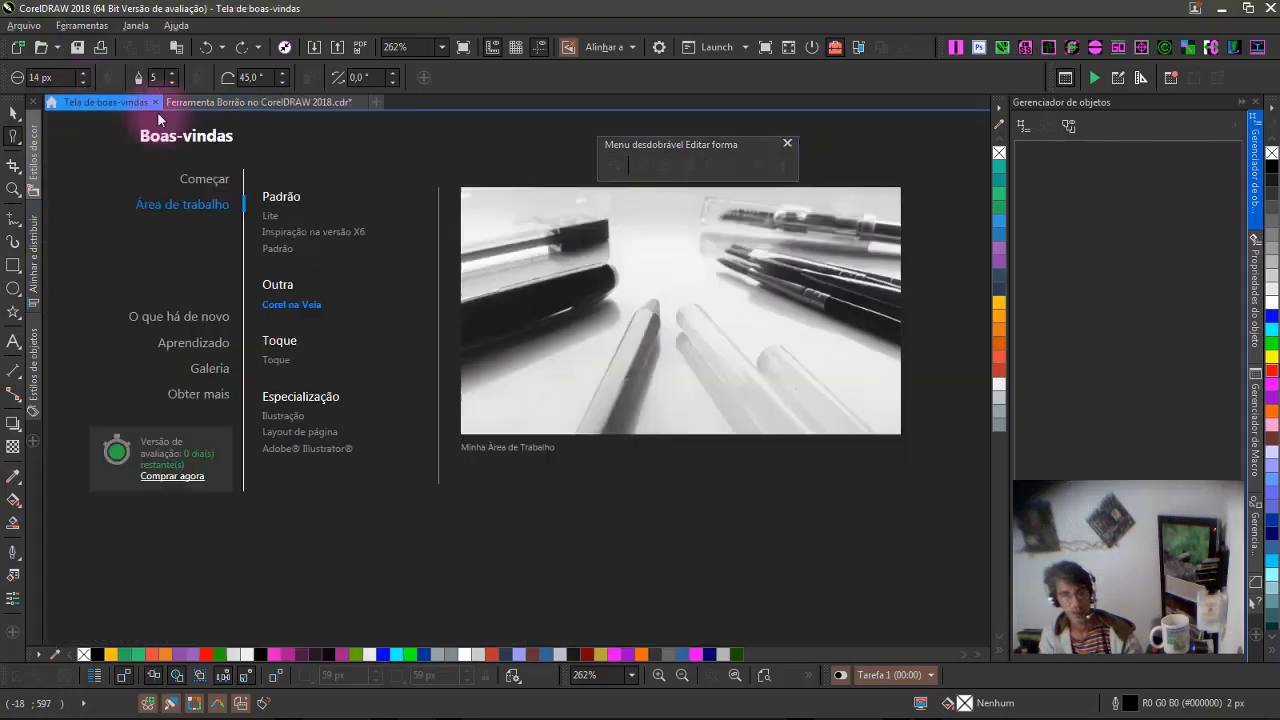
{"action": "left_click", "coordinate": [272, 101]}
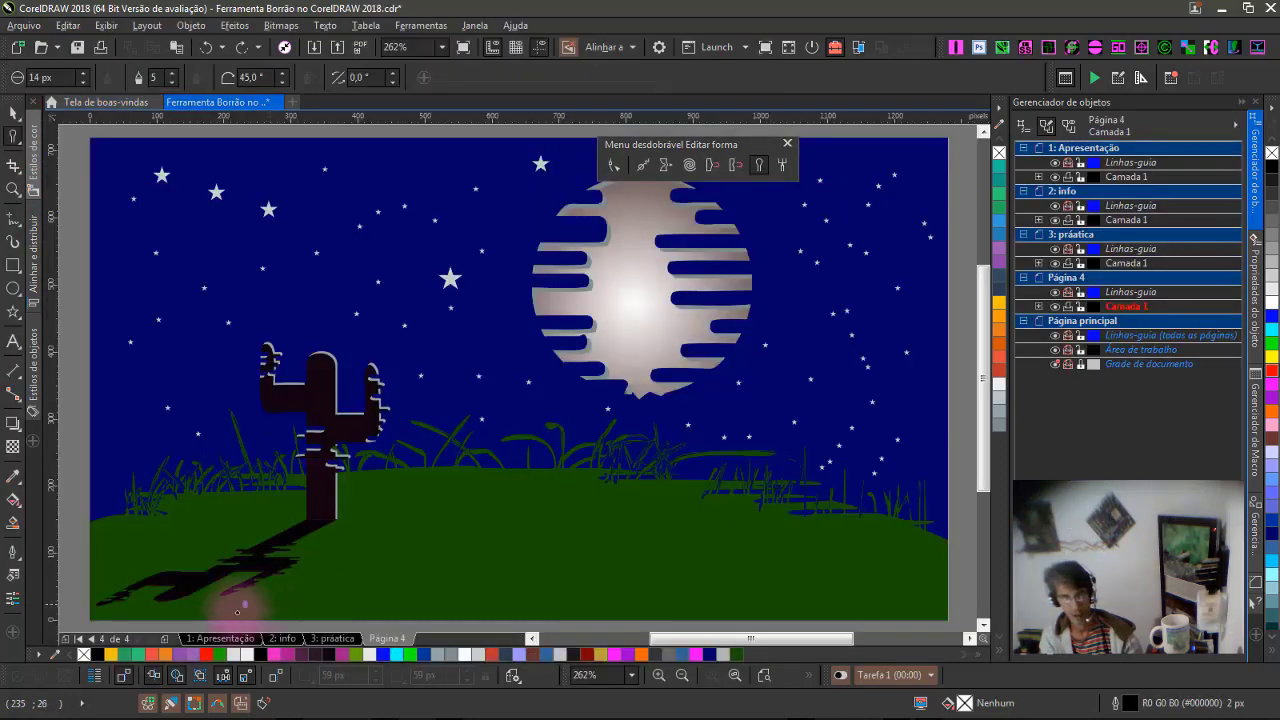
{"action": "left_click", "coordinate": [205, 638]}
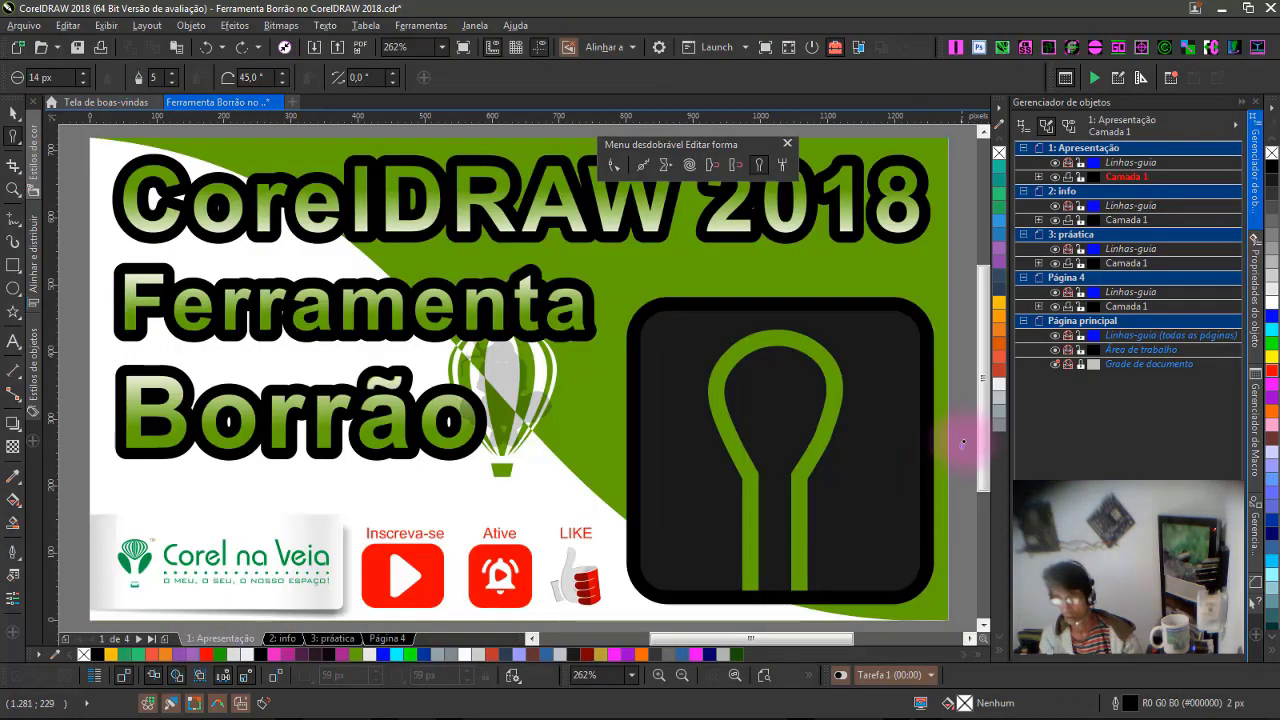